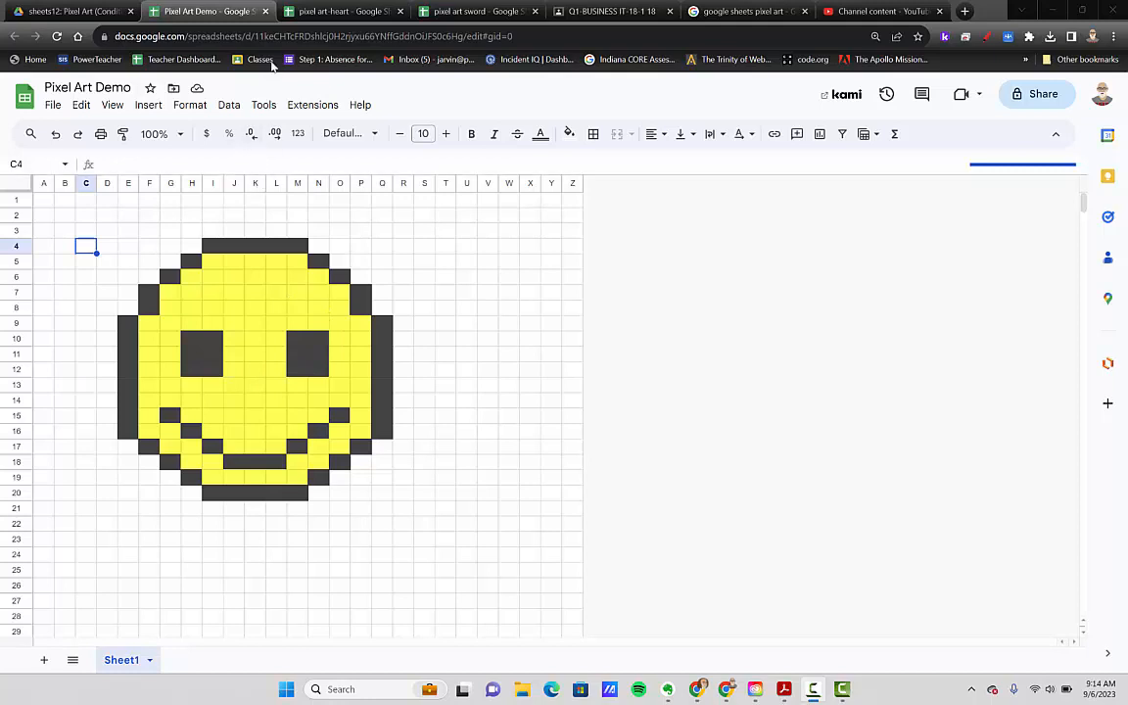
Compare the finished smiley face, heart and sword pixel art spreadsheets.
click(324, 11)
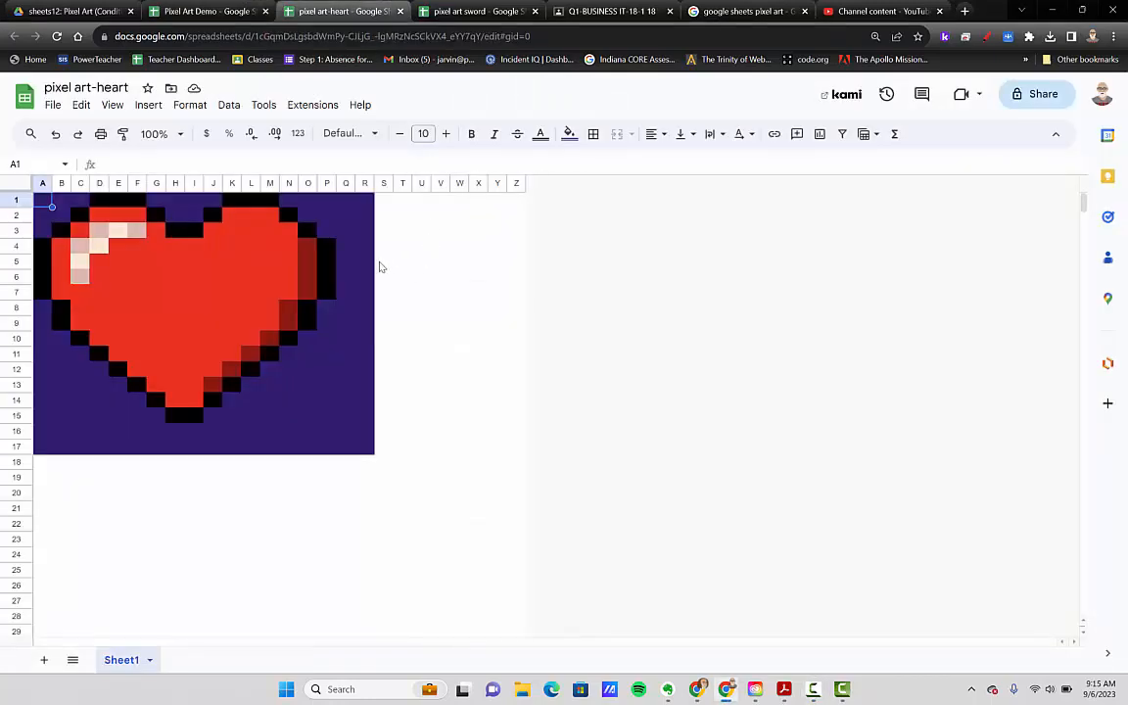
click(460, 11)
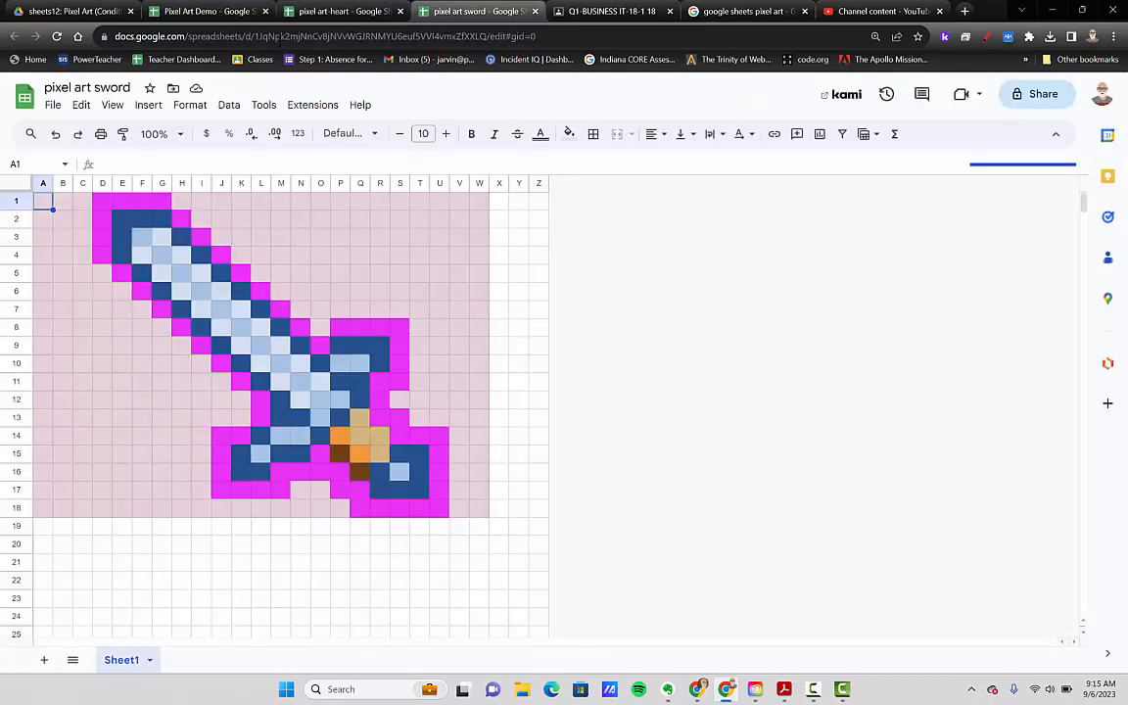
click(206, 11)
click(344, 12)
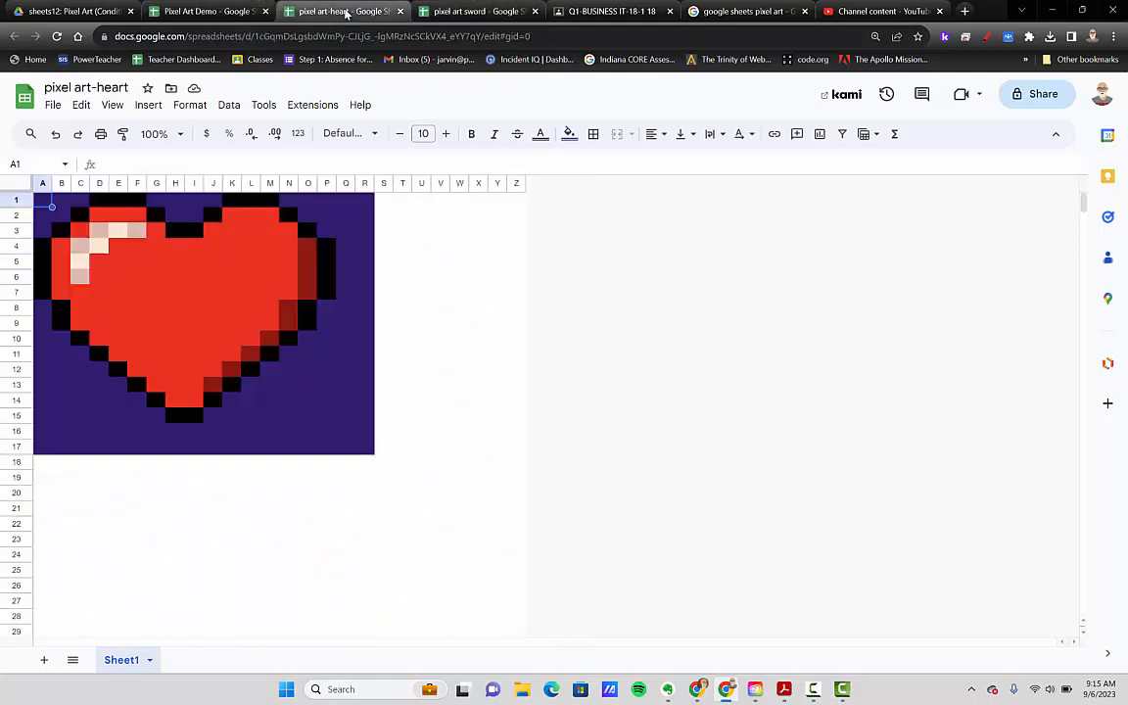
click(475, 10)
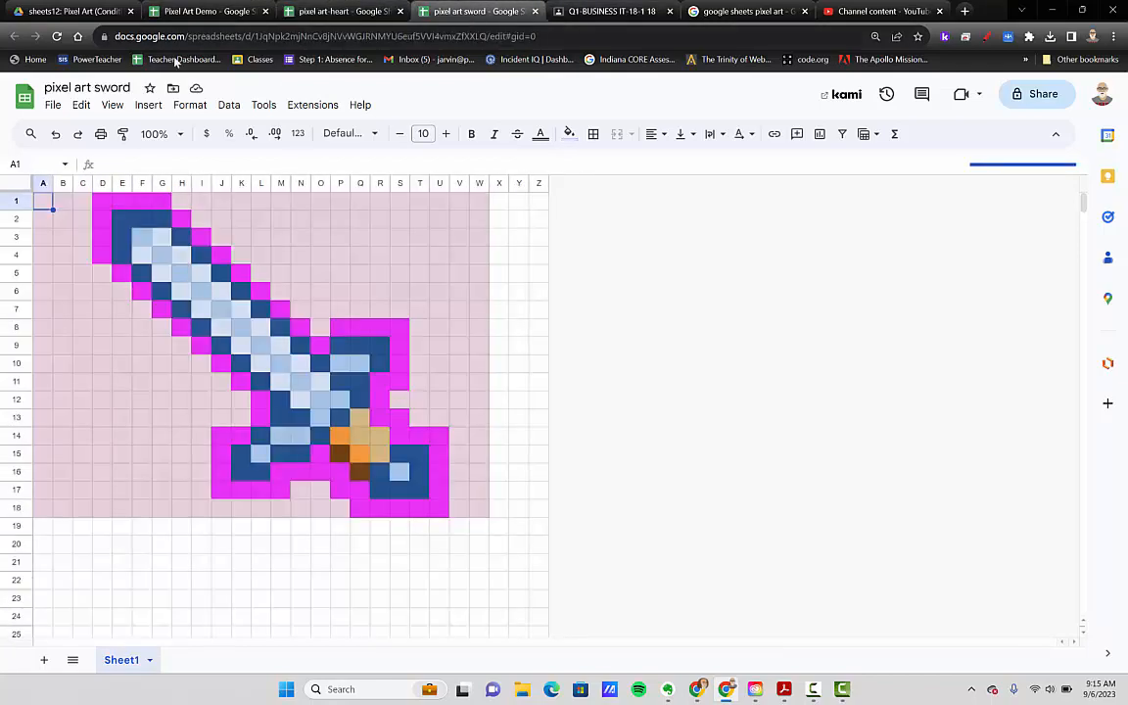
click(201, 11)
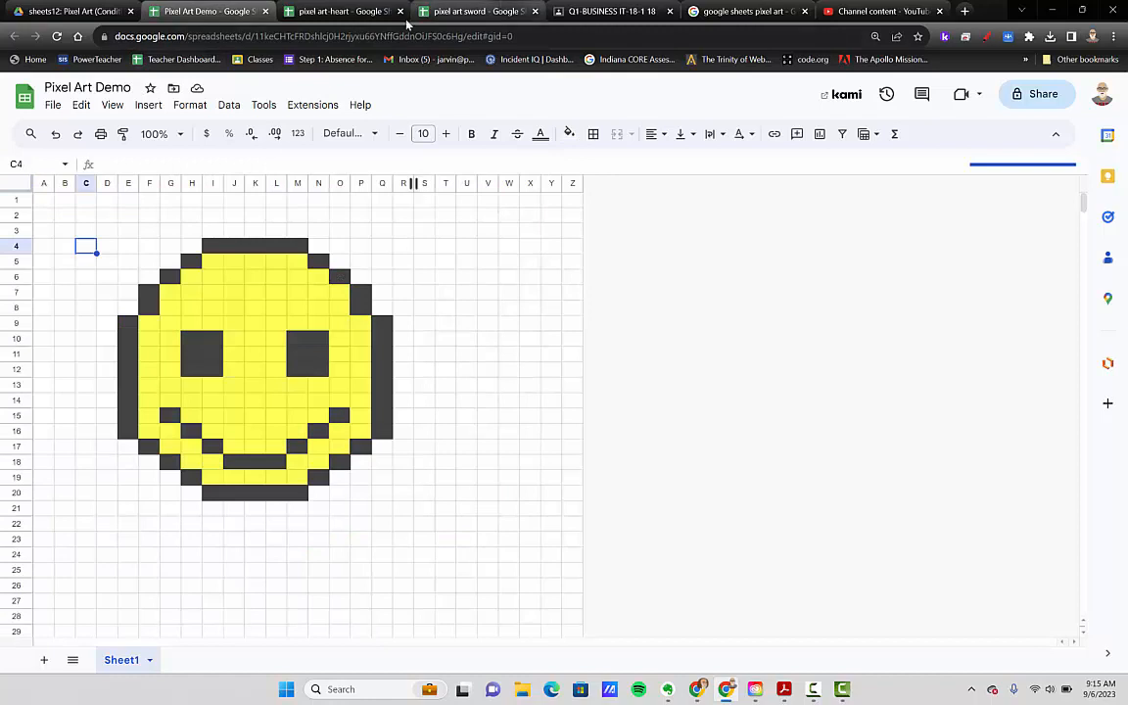
click(360, 12)
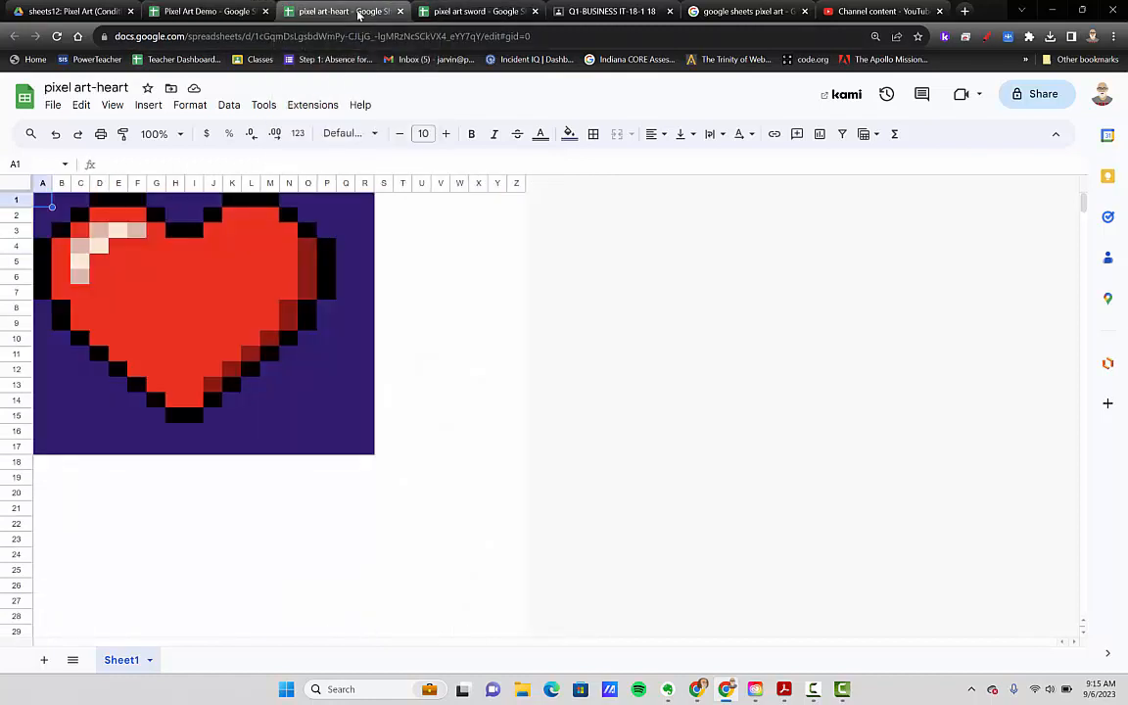
click(451, 11)
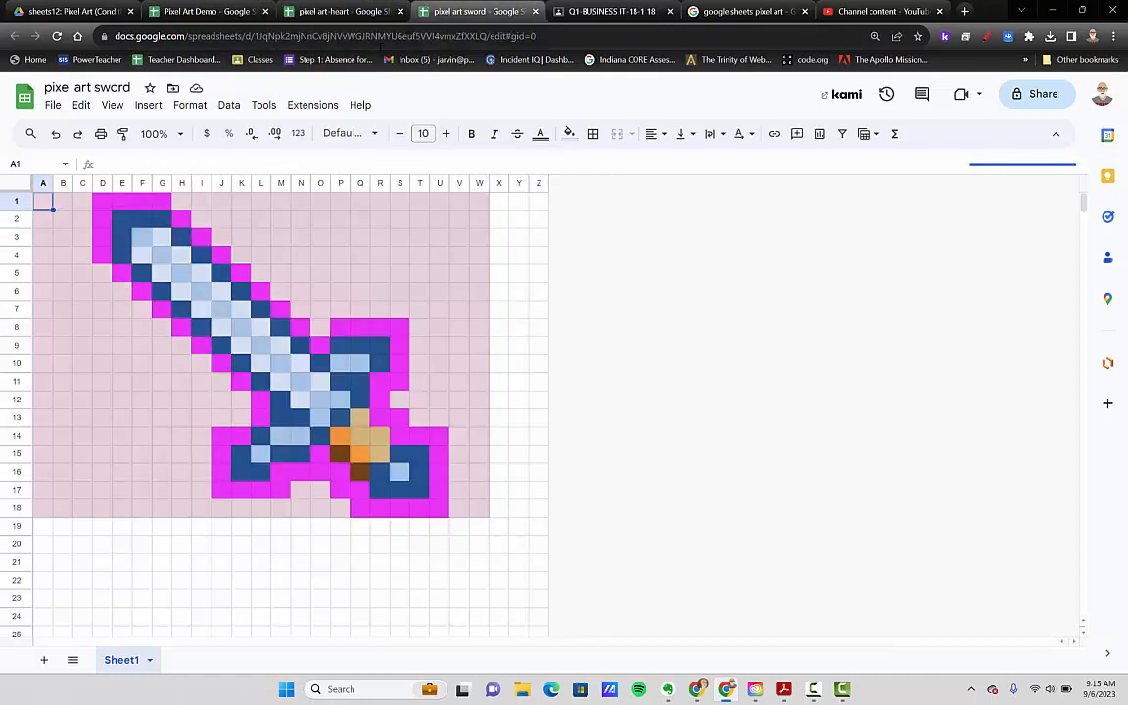
click(196, 11)
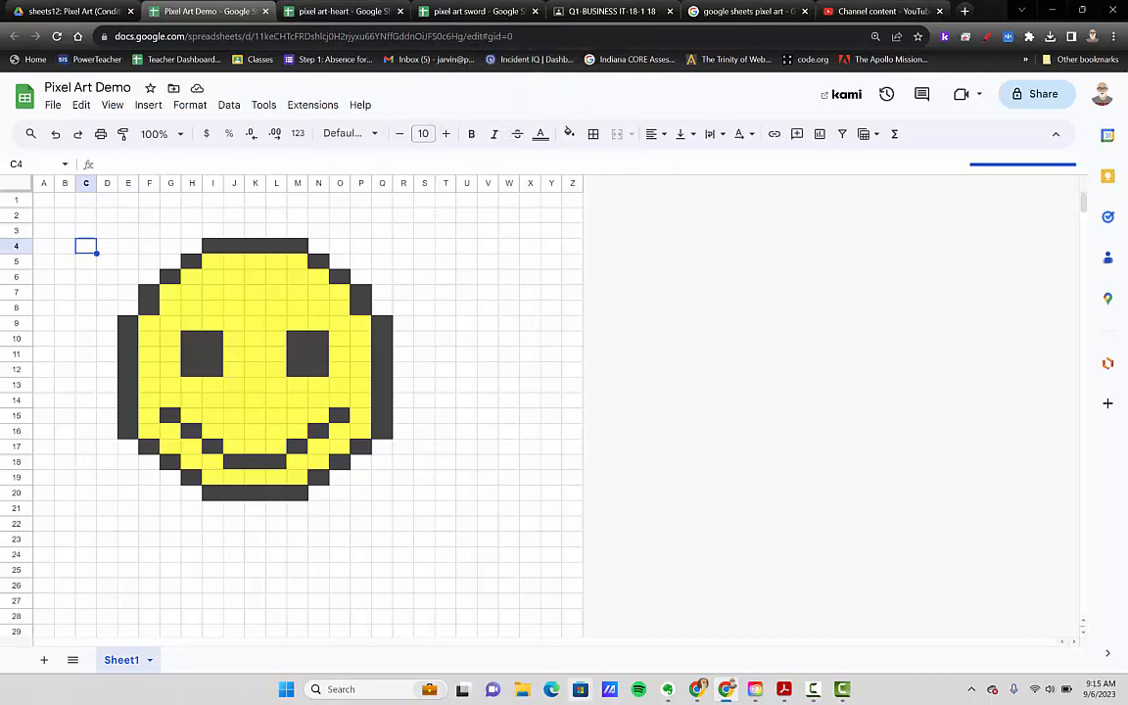
Switch to the Pixel Art guide PDF in Acrobat and review its grid setup, image inspiration and conditional formatting sections.
click(754, 670)
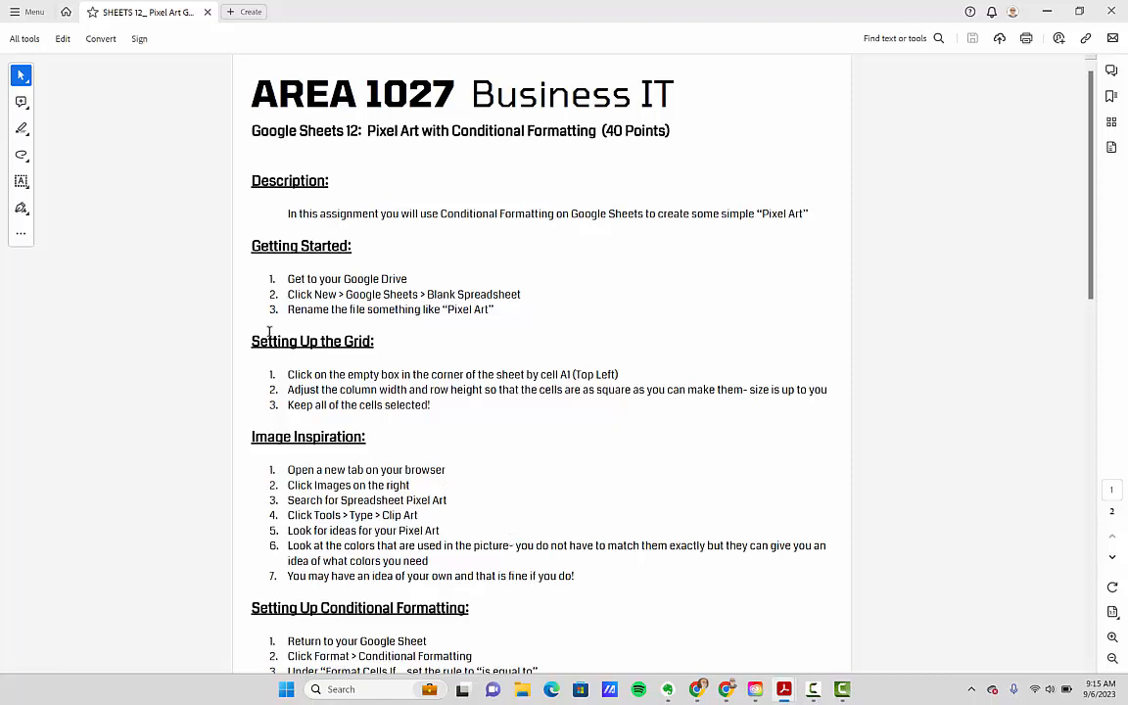
drag(254, 342, 362, 340)
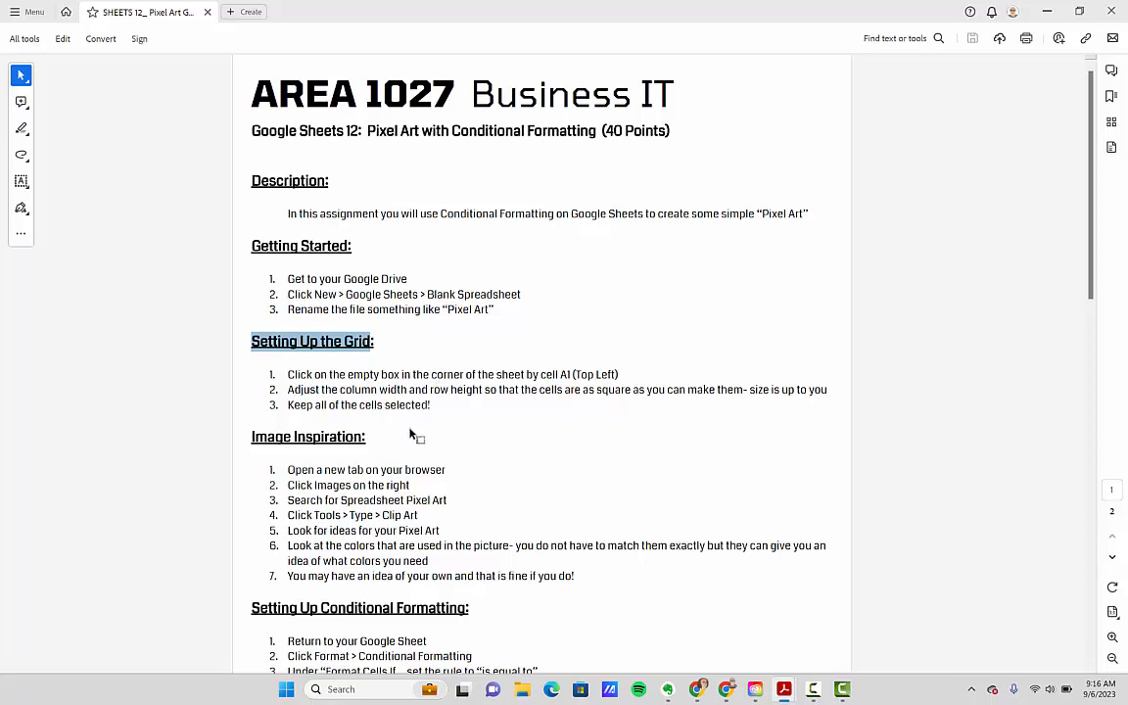
scroll(417, 426, down, 2)
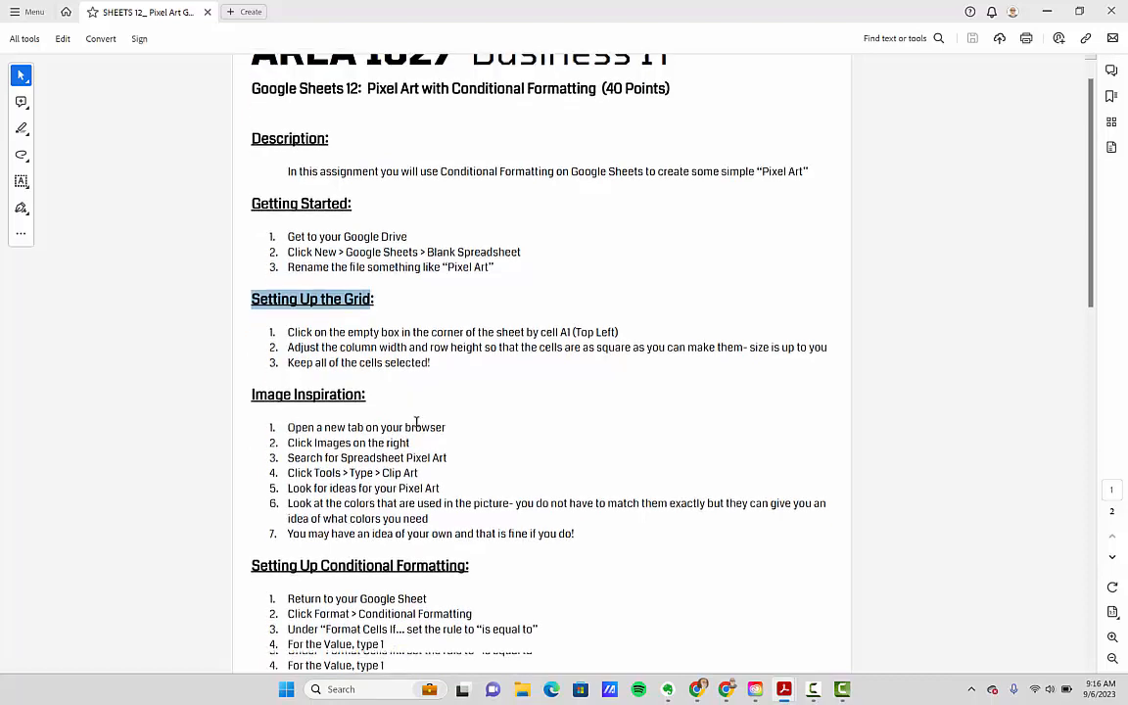
triple_click(295, 372)
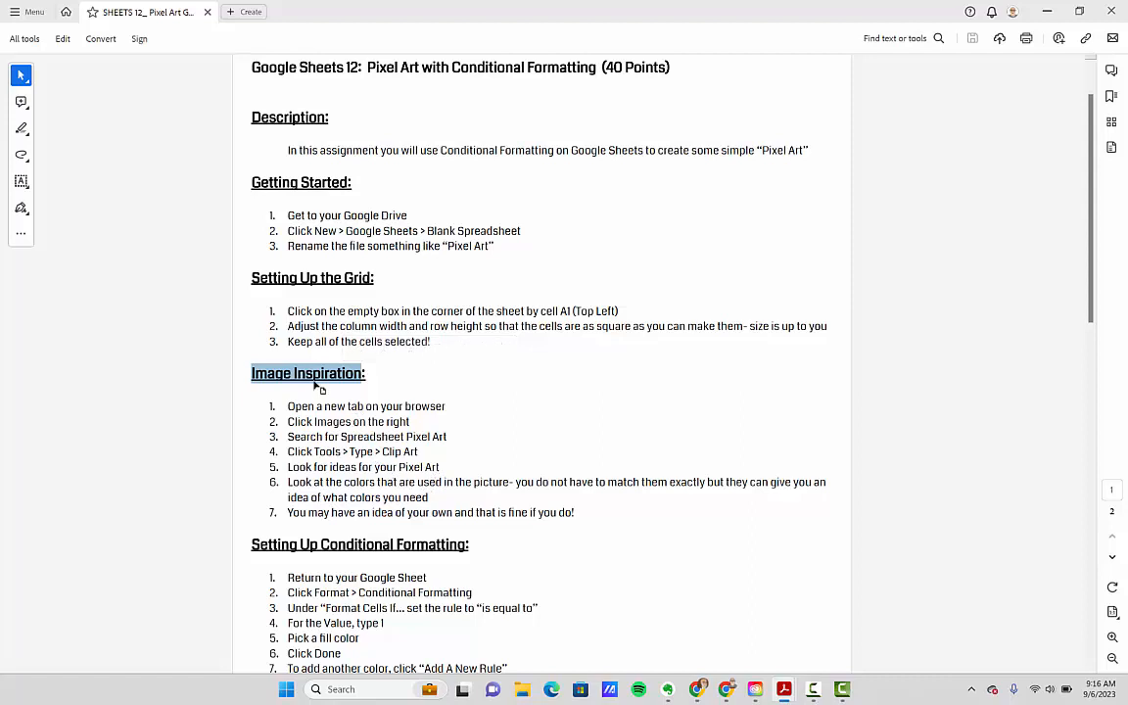
scroll(320, 389, down, 3)
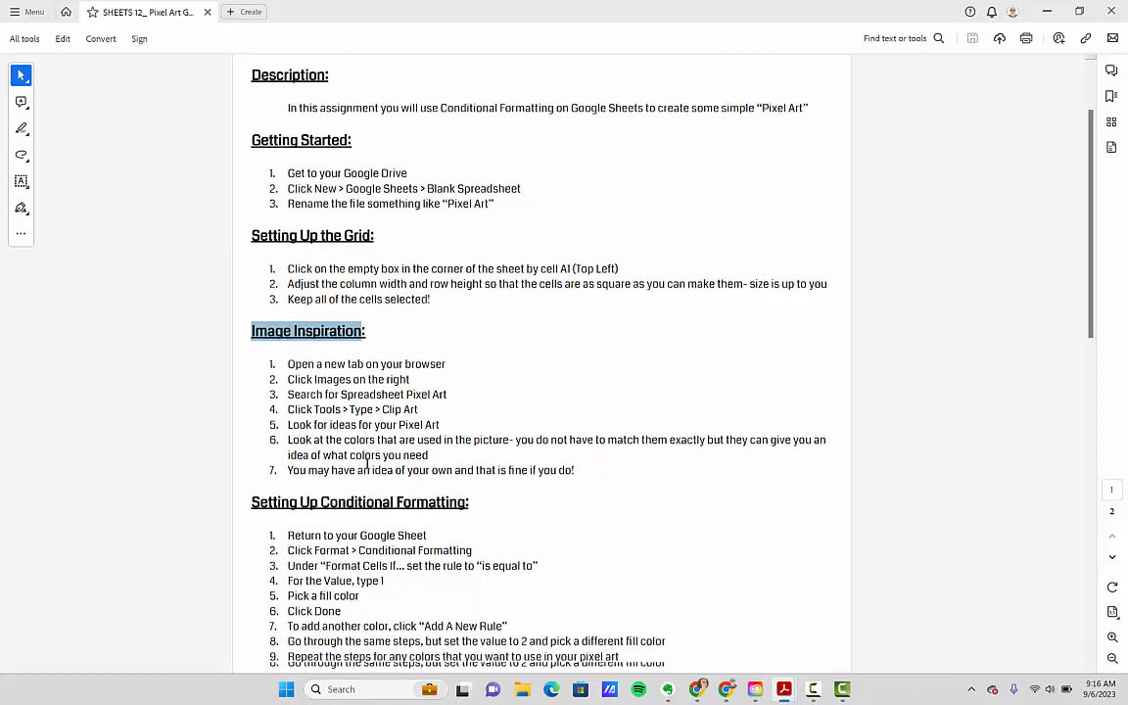
scroll(360, 472, down, 1)
drag(252, 376, 419, 389)
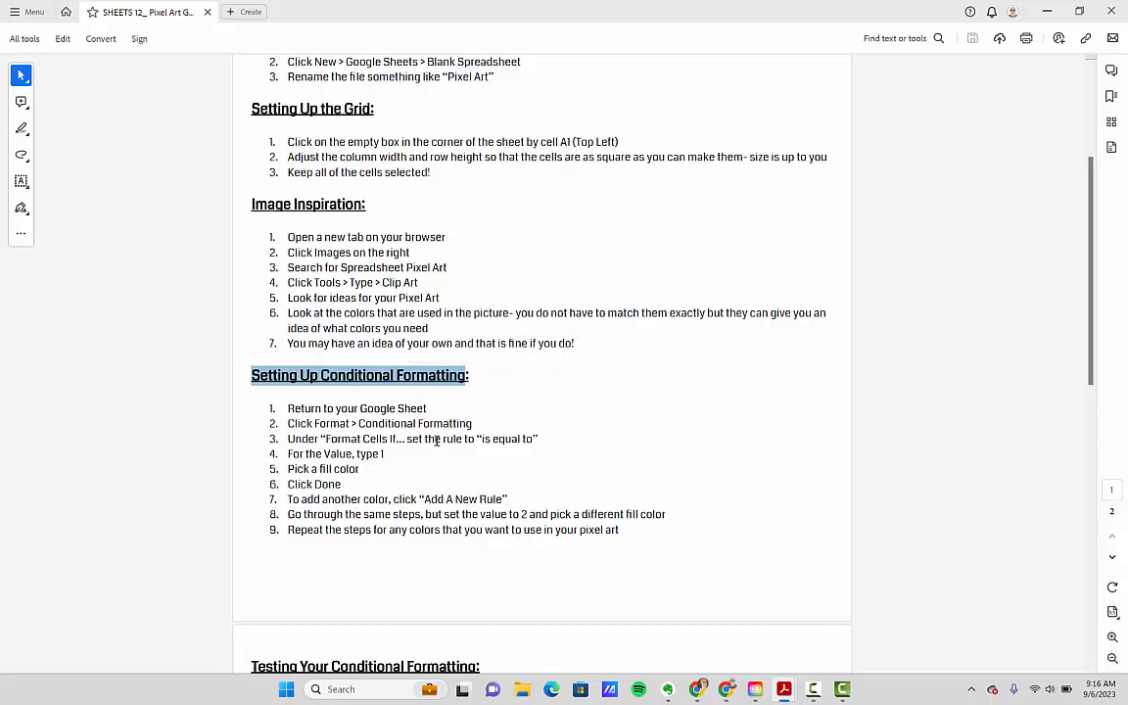
Review the guide's sections on creating the image and the optional hiding of numbers and gridlines.
scroll(437, 442, down, 5)
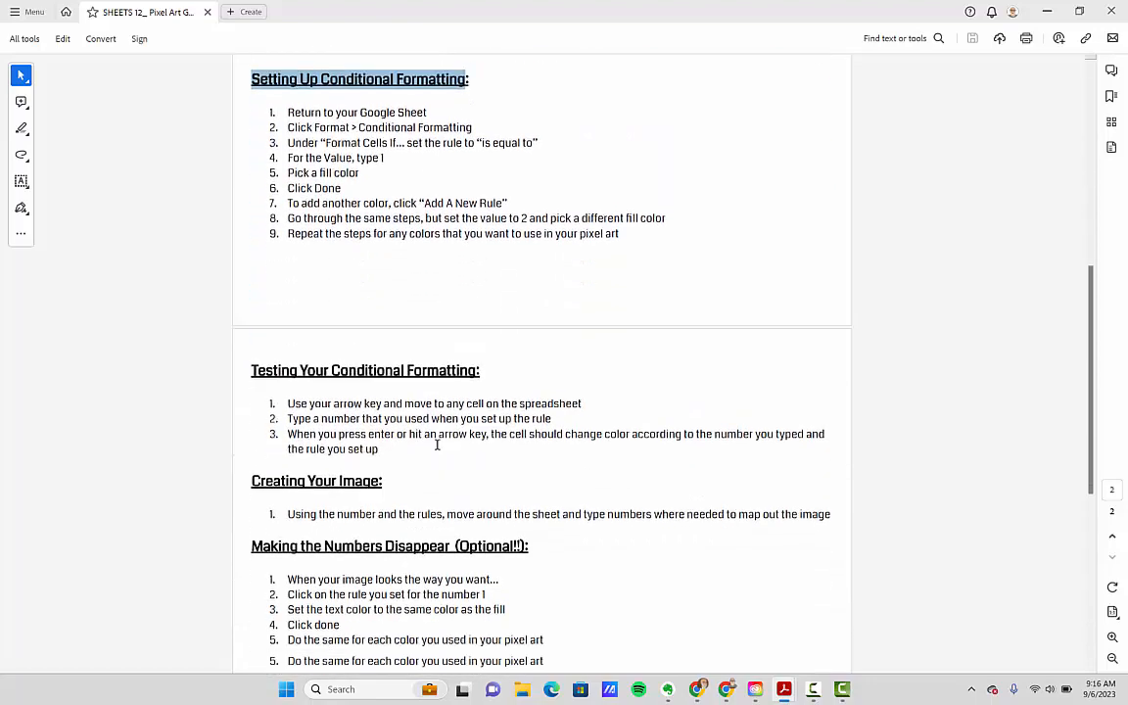
scroll(437, 445, down, 3)
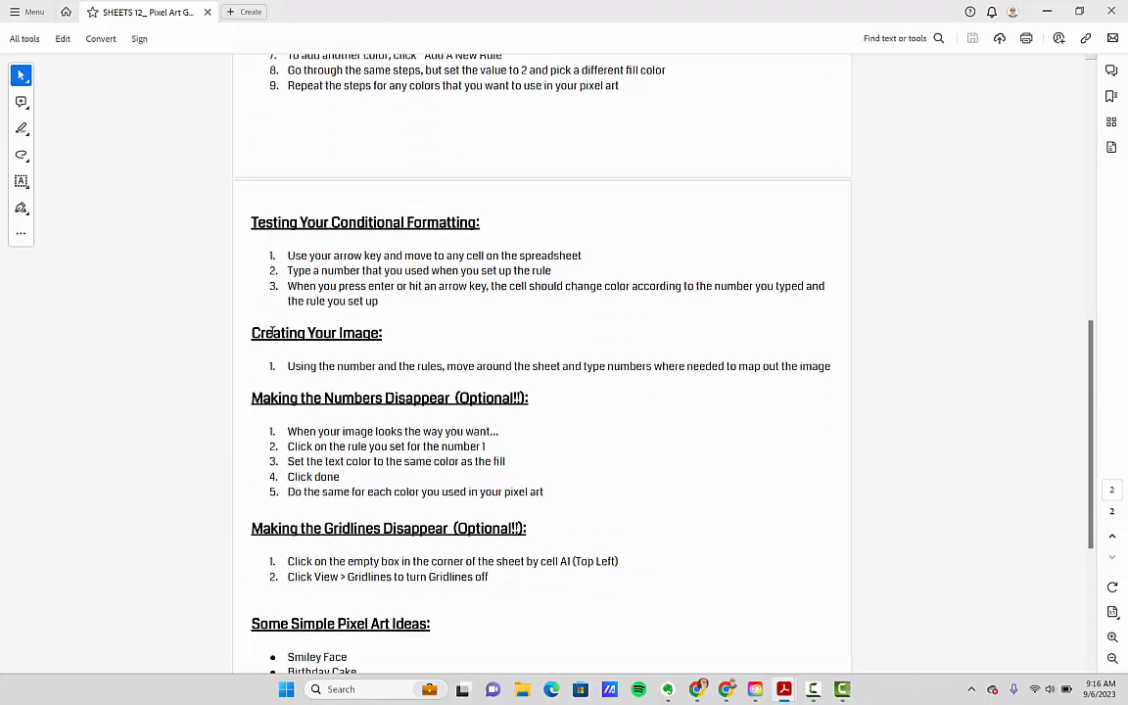
drag(252, 333, 382, 334)
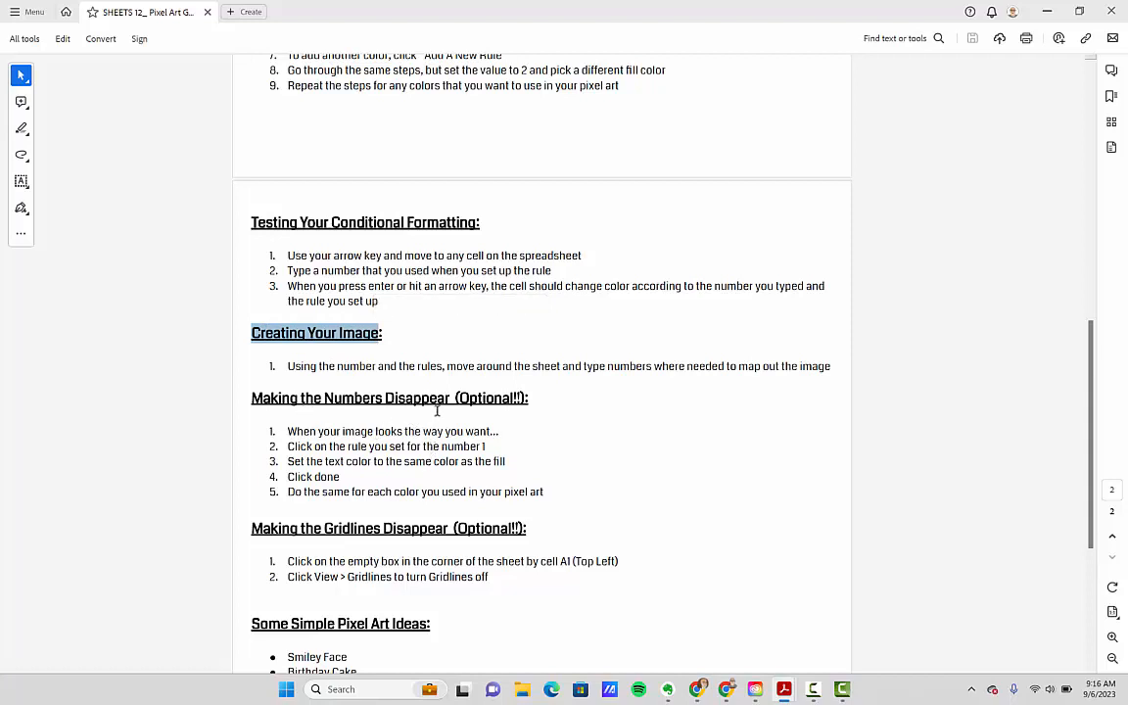
scroll(420, 410, down, 1)
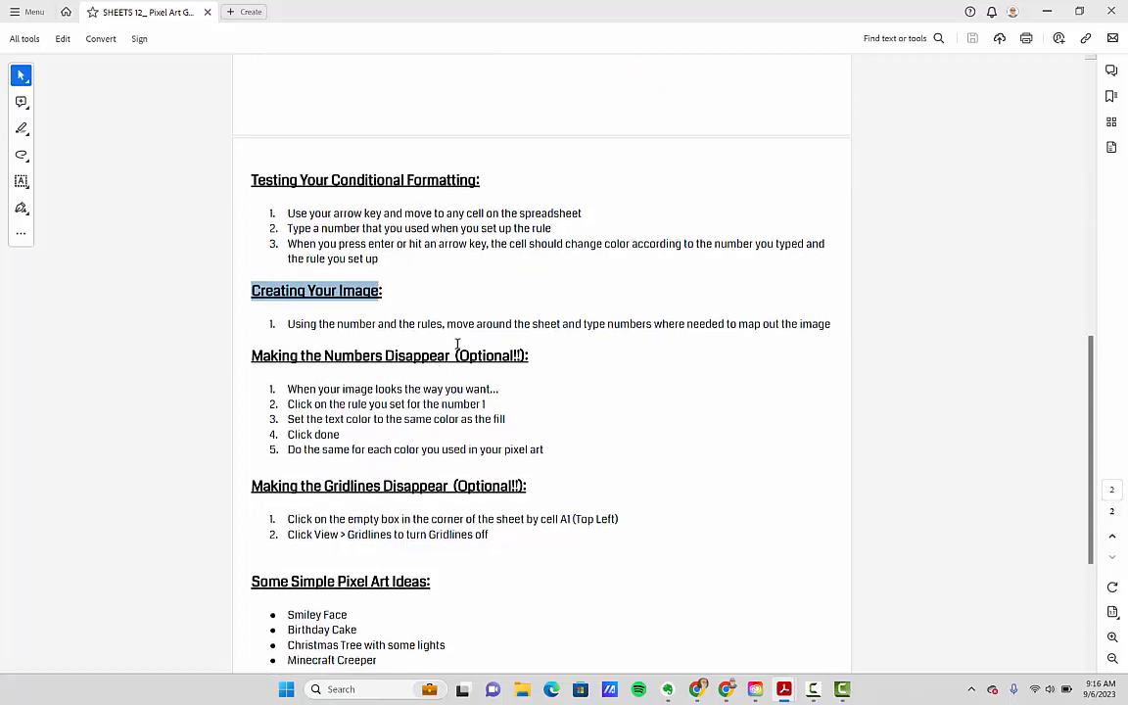
drag(457, 356, 525, 357)
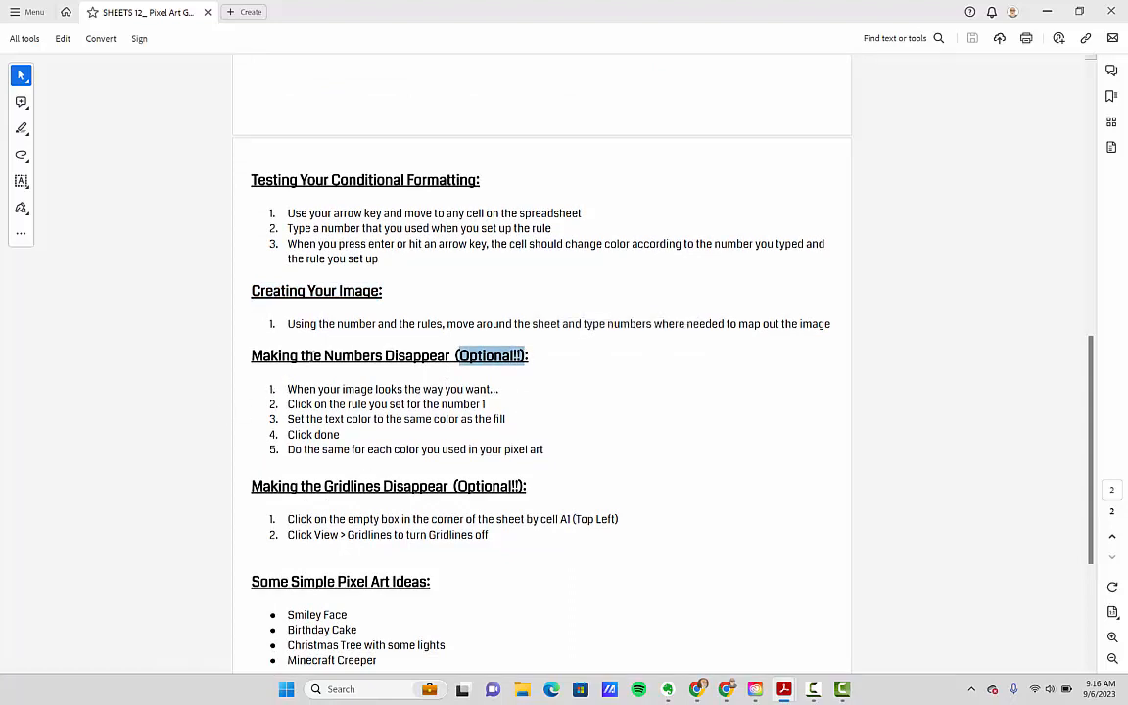
drag(323, 354, 450, 356)
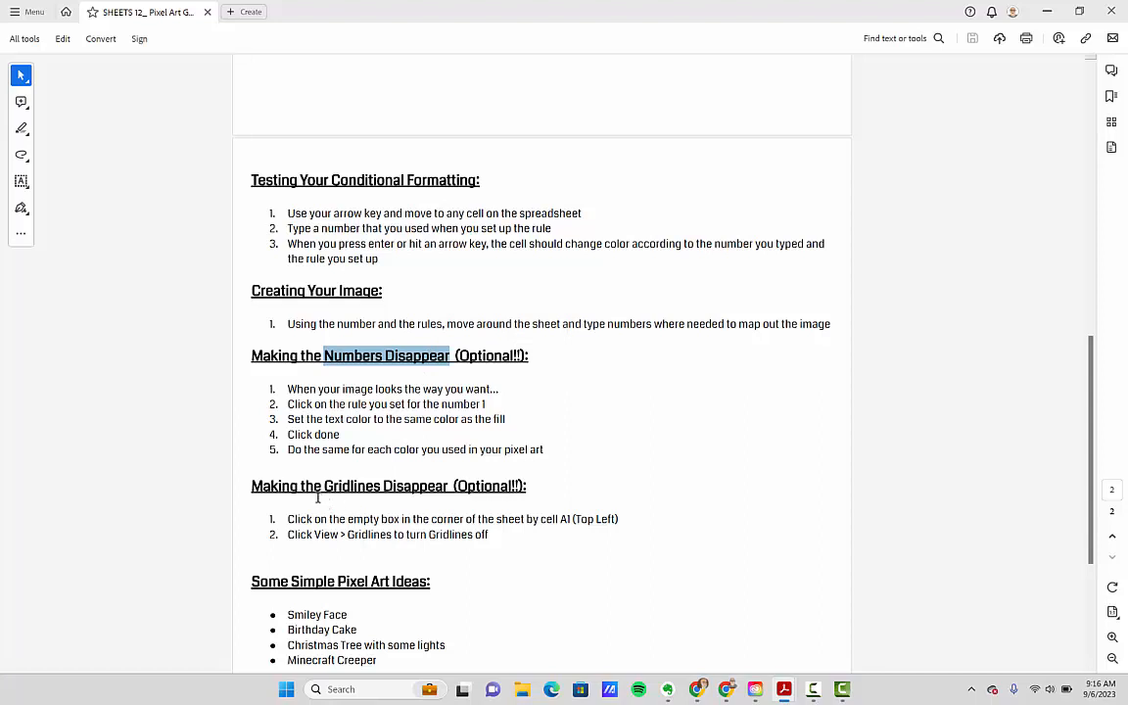
drag(324, 486, 448, 486)
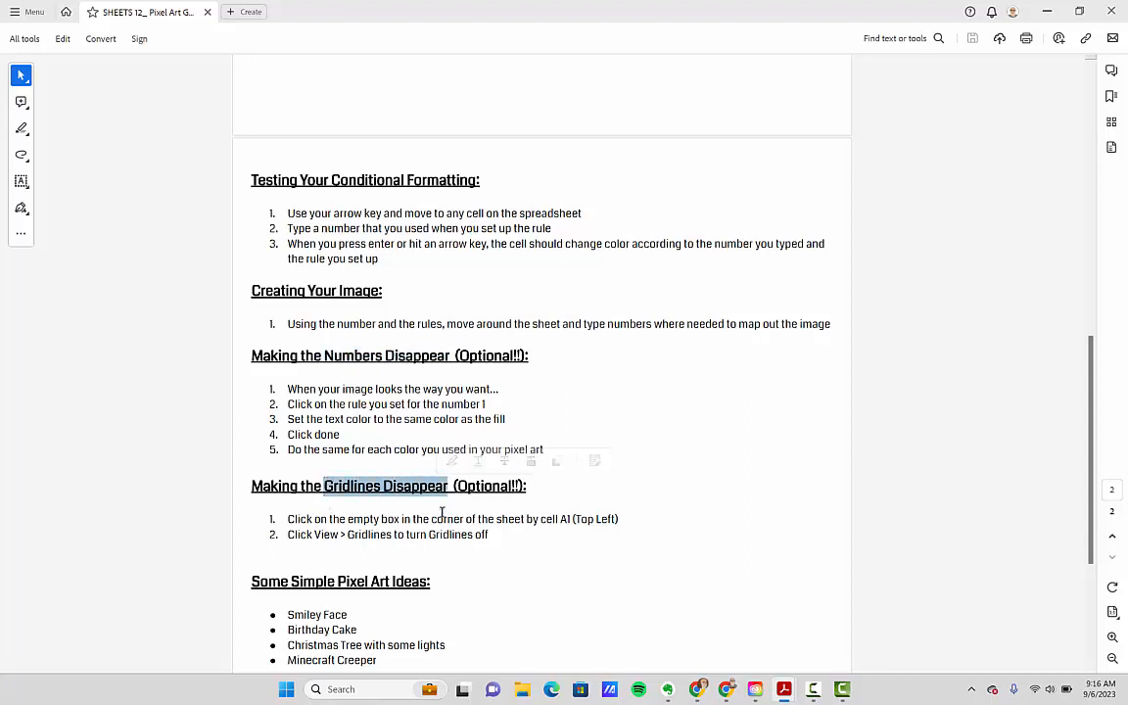
Read the guide's list of simple pixel art ideas and return to the beginning of the document.
scroll(446, 506, down, 4)
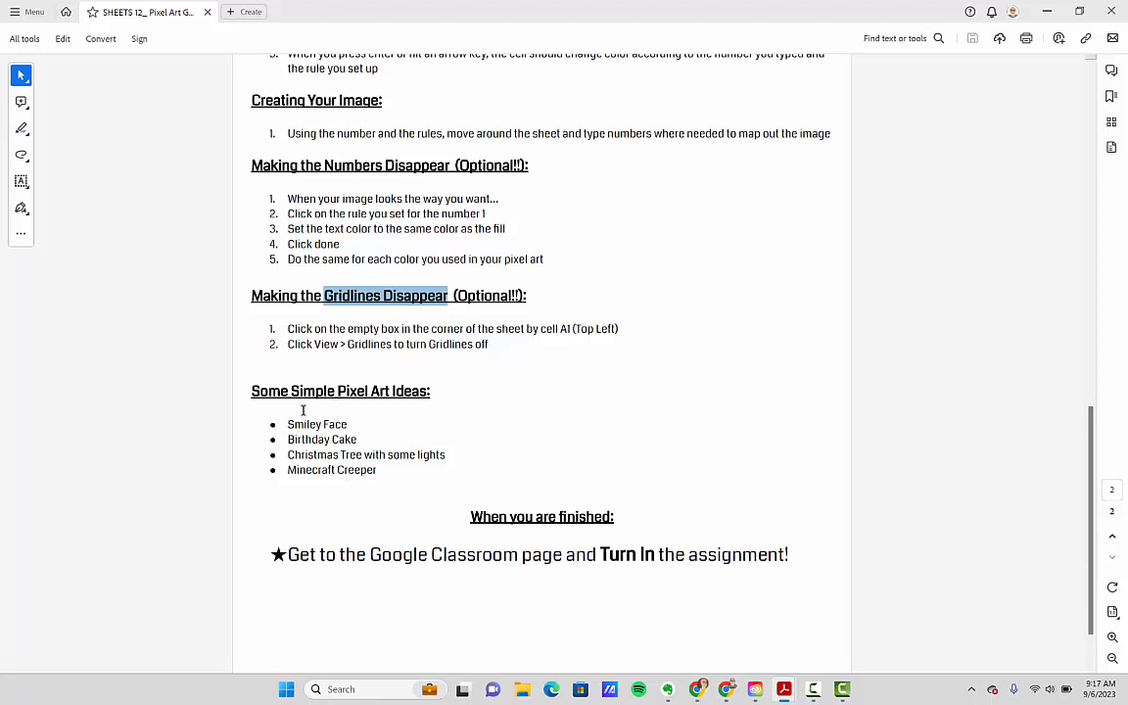
drag(294, 420, 347, 433)
drag(288, 455, 415, 453)
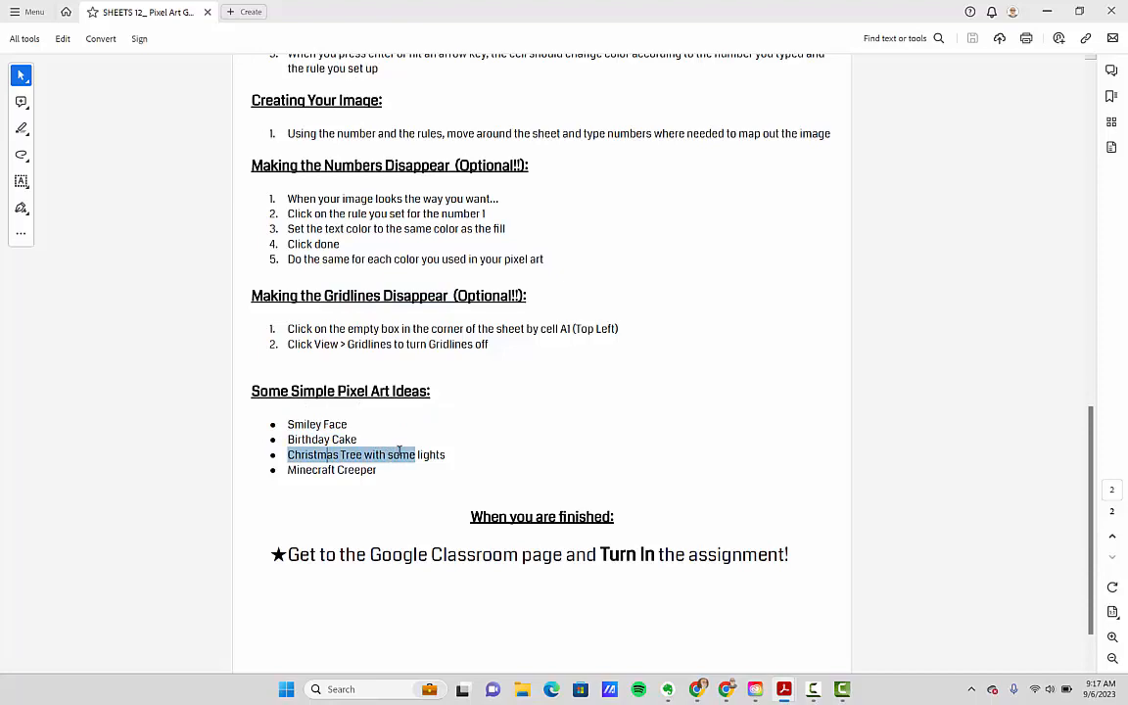
click(304, 471)
triple_click(305, 471)
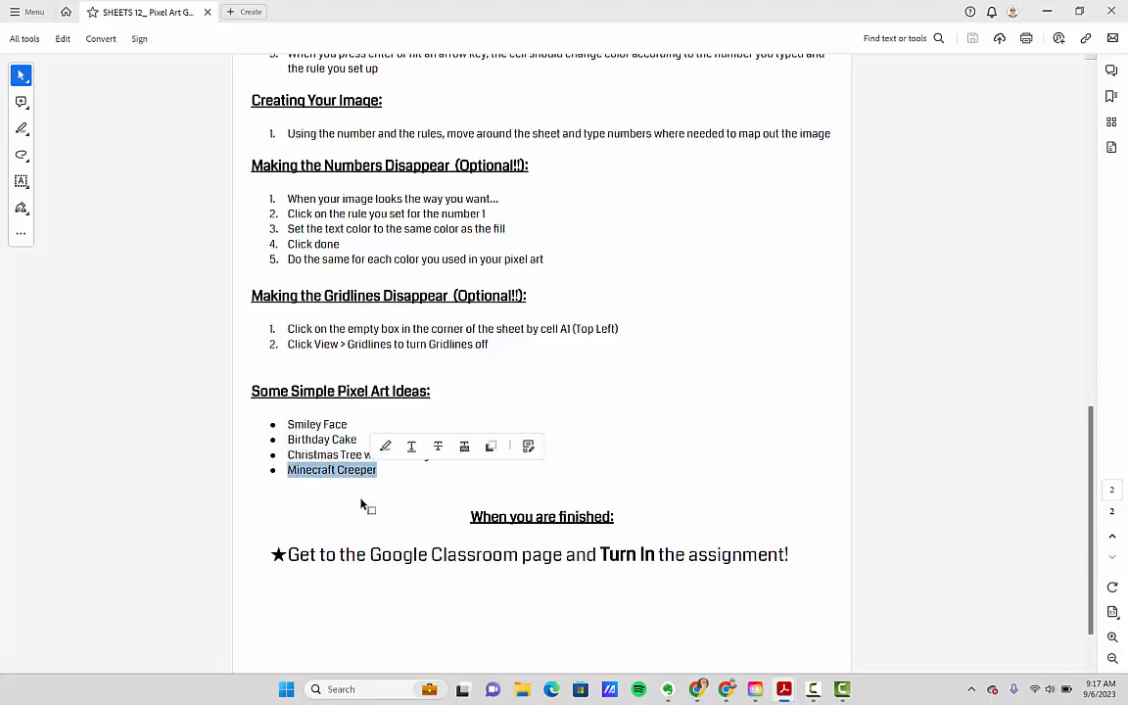
scroll(388, 480, up, 10)
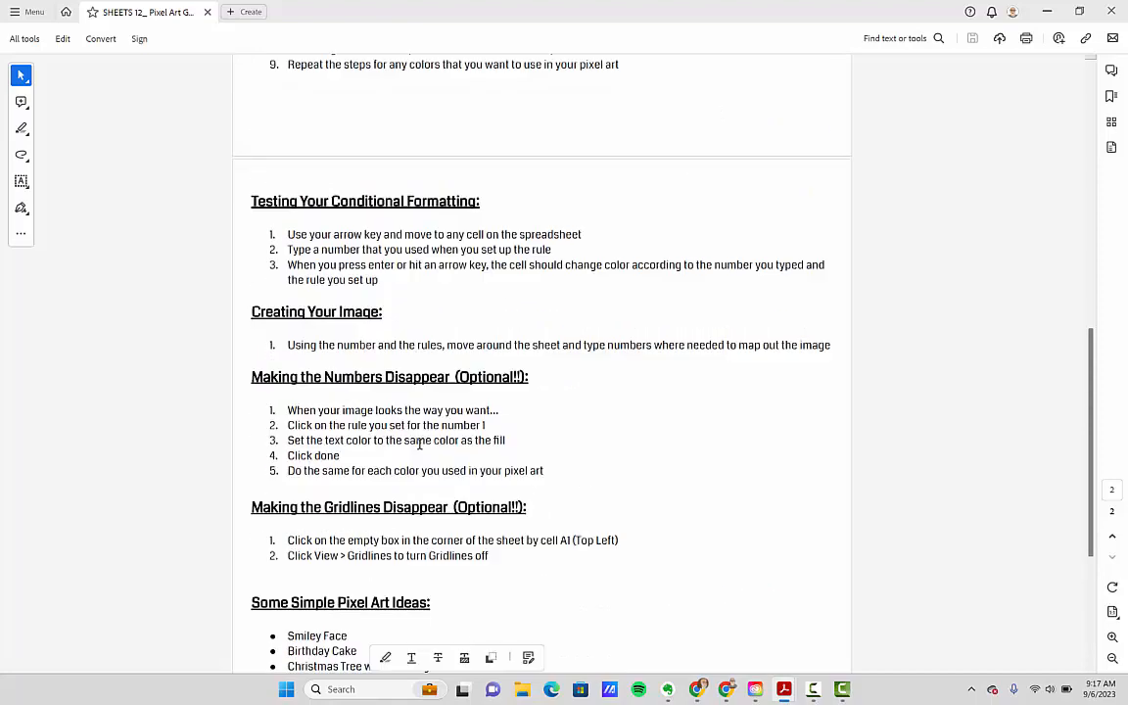
scroll(433, 401, up, 6)
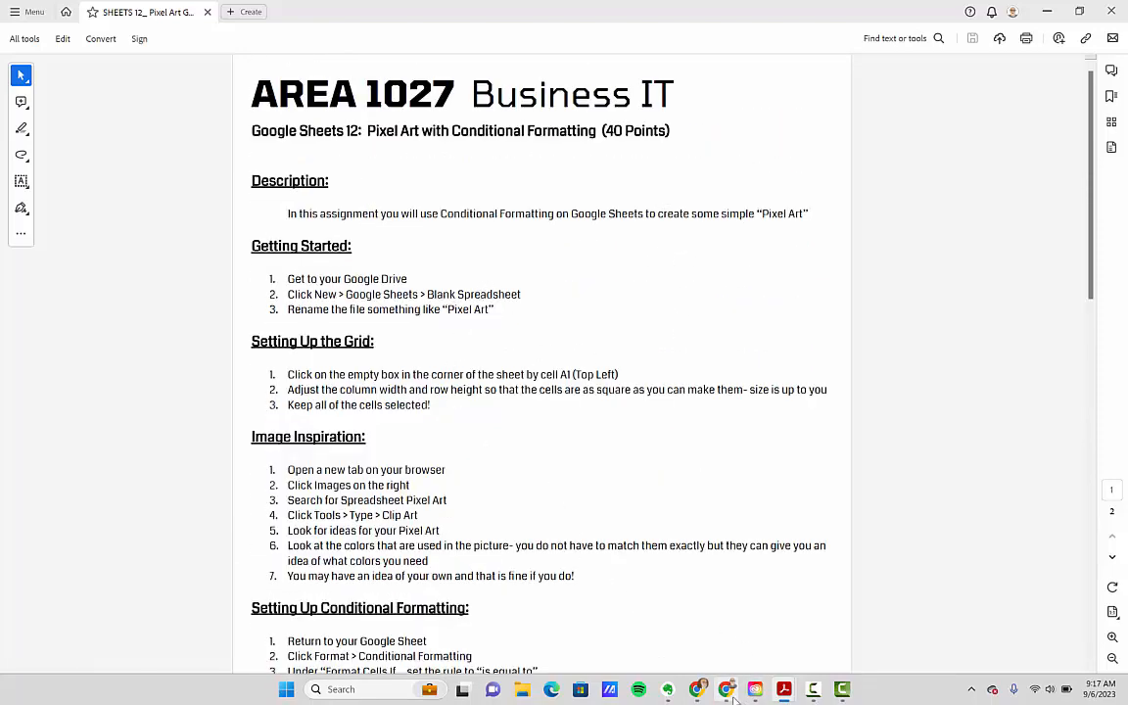
Switch back to Chrome and create a blank Google Sheets spreadsheet from the Pixel Art folder in Google Drive.
mouse_move(729, 691)
click(687, 615)
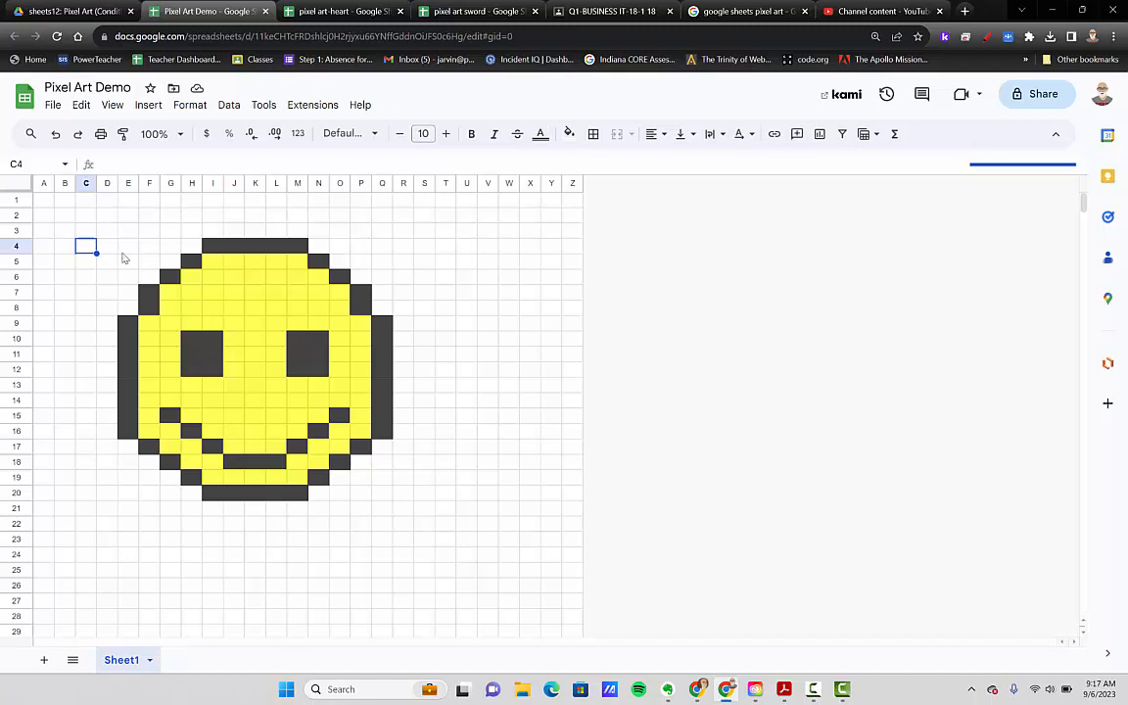
click(71, 13)
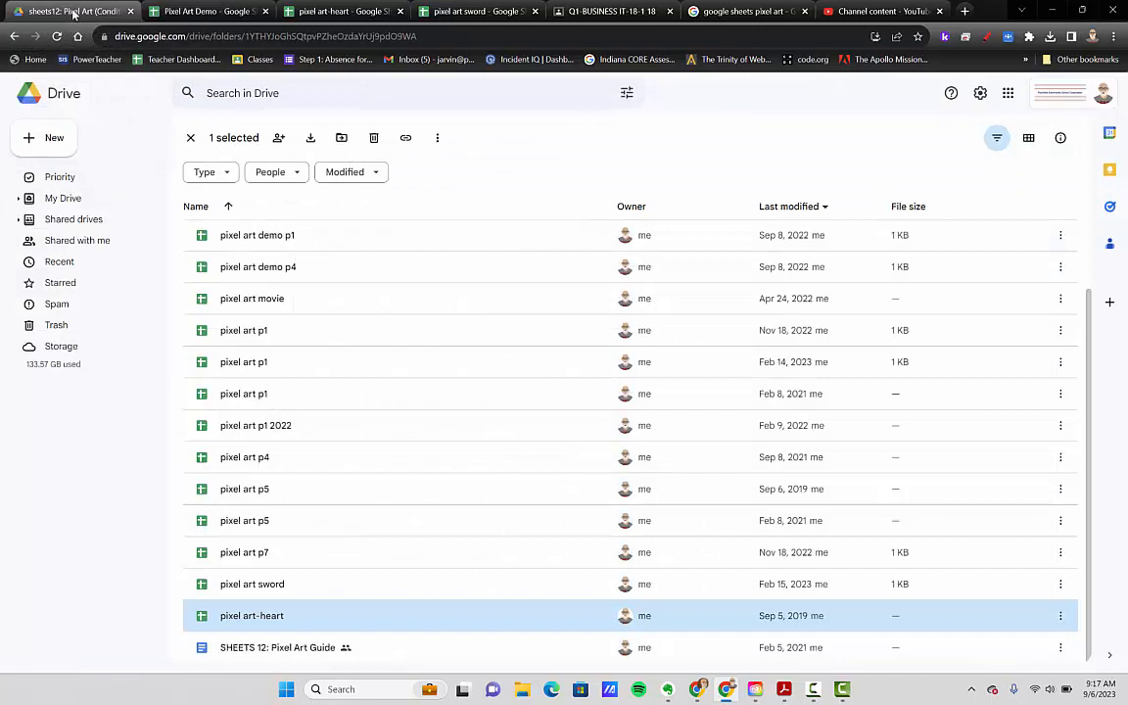
click(65, 141)
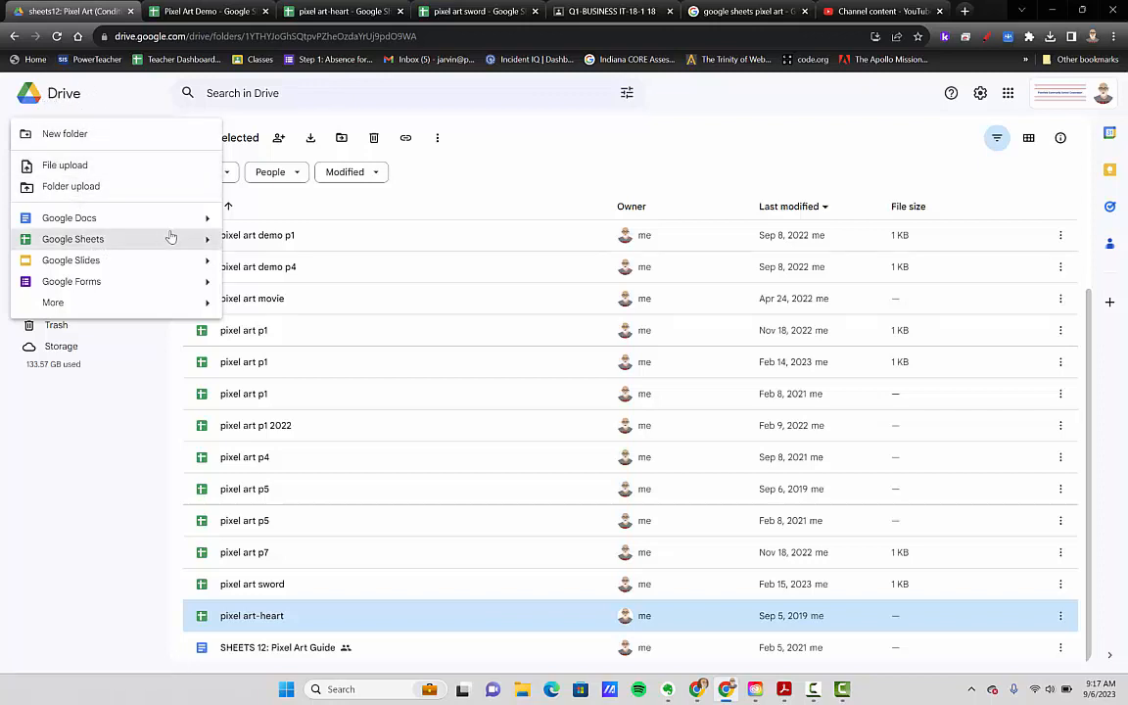
mouse_move(210, 242)
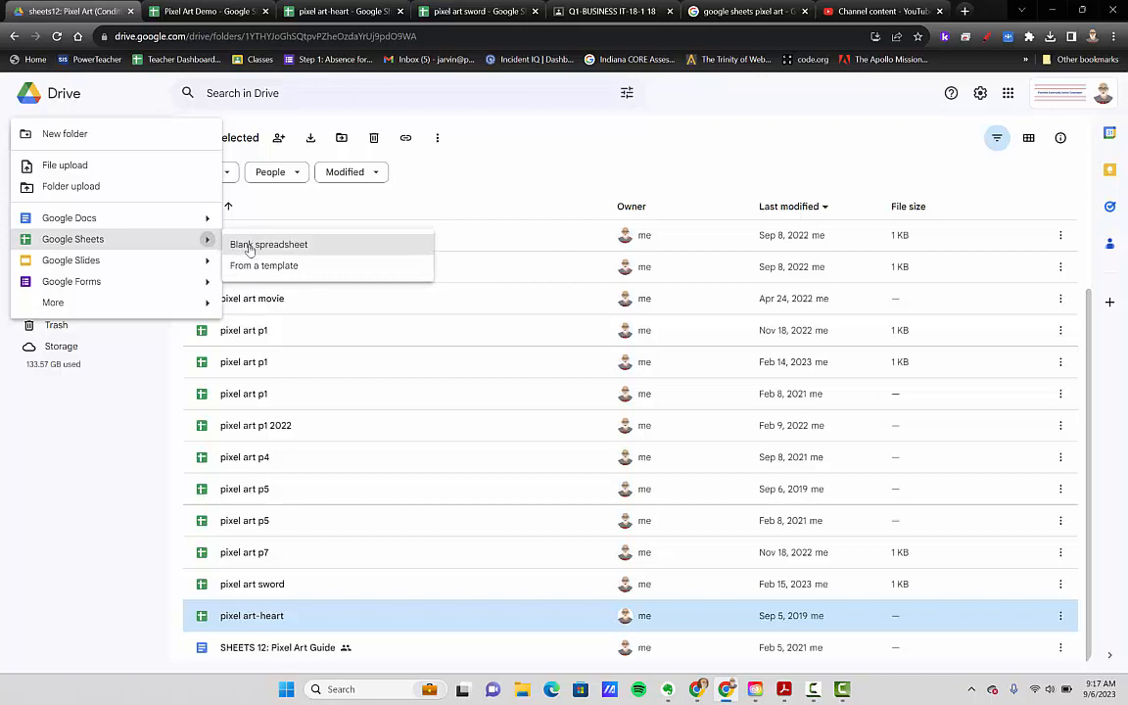
click(250, 247)
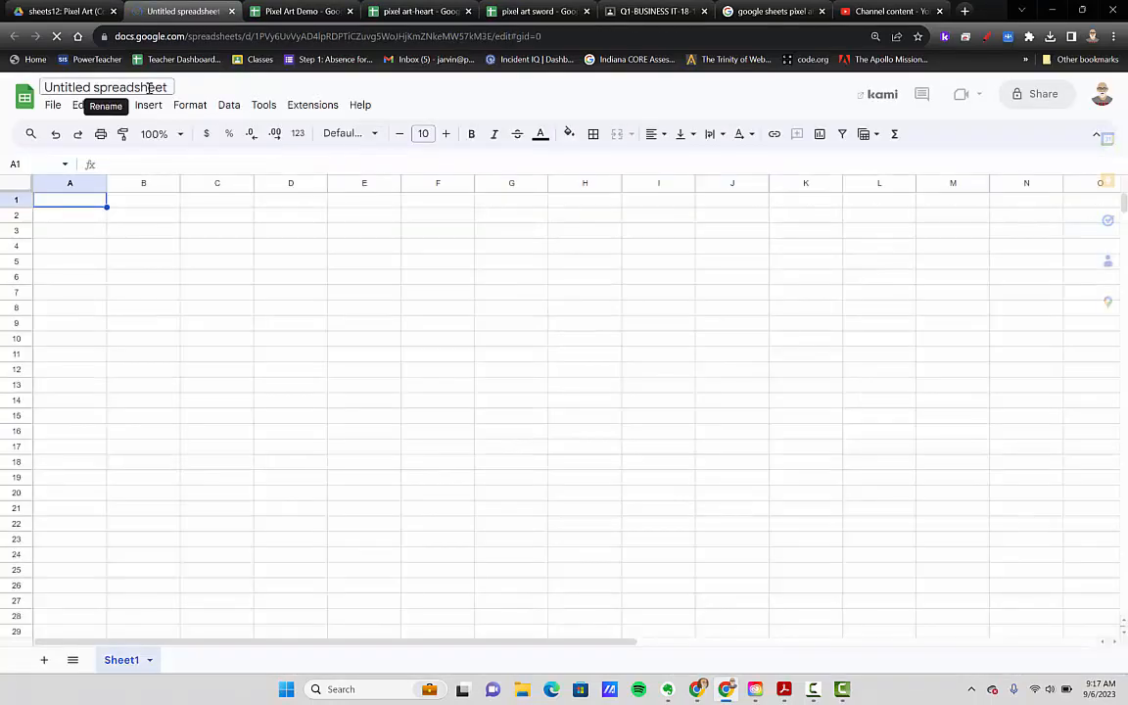
Rename the untitled spreadsheet as pixel art 2023.
key(ctrl+plus)
key(ctrl+plus)
key(ctrl+plus)
key(ctrl+plus)
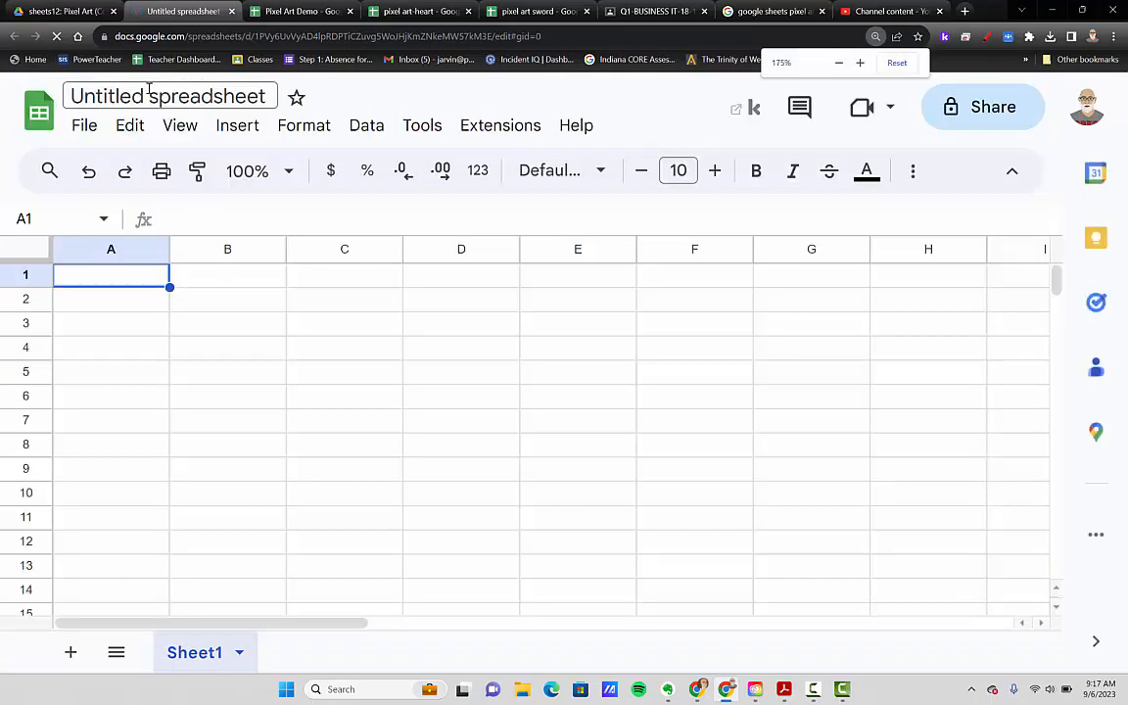
click(182, 99)
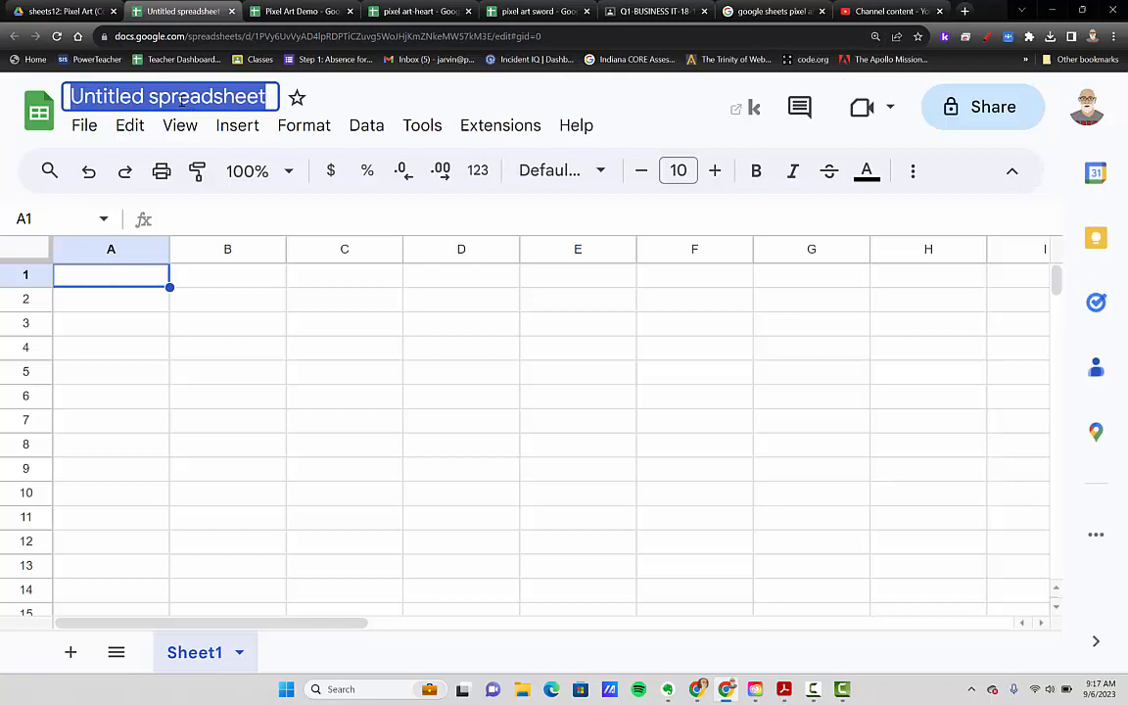
text(pi)
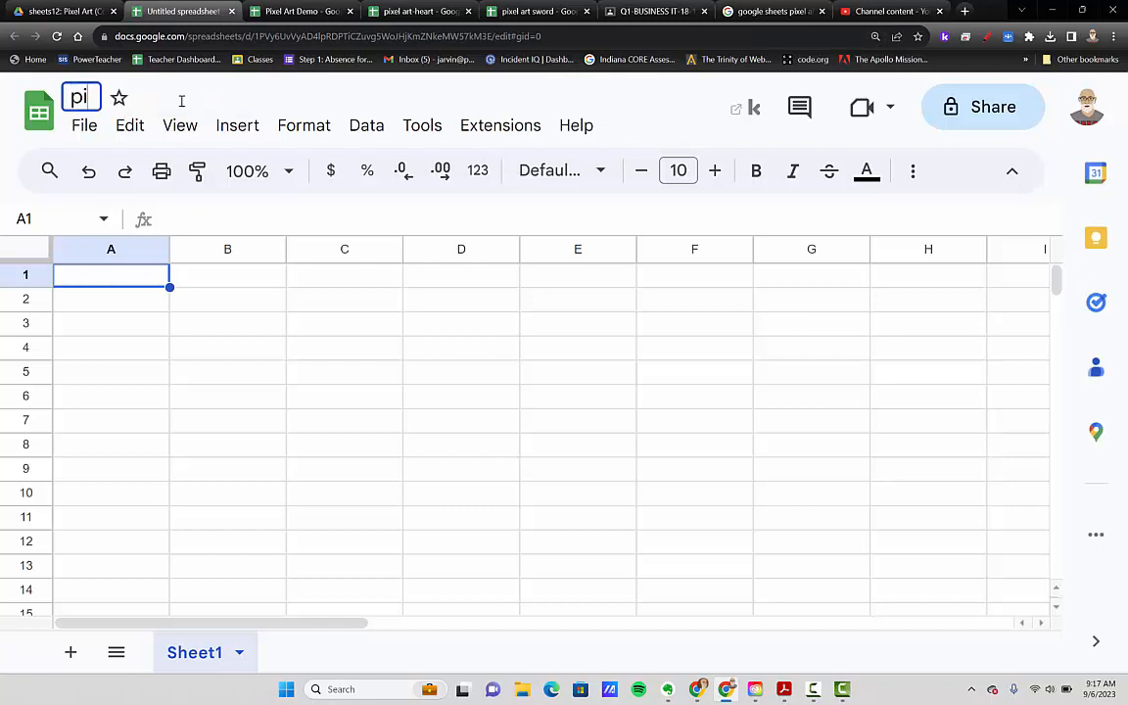
text(xel art)
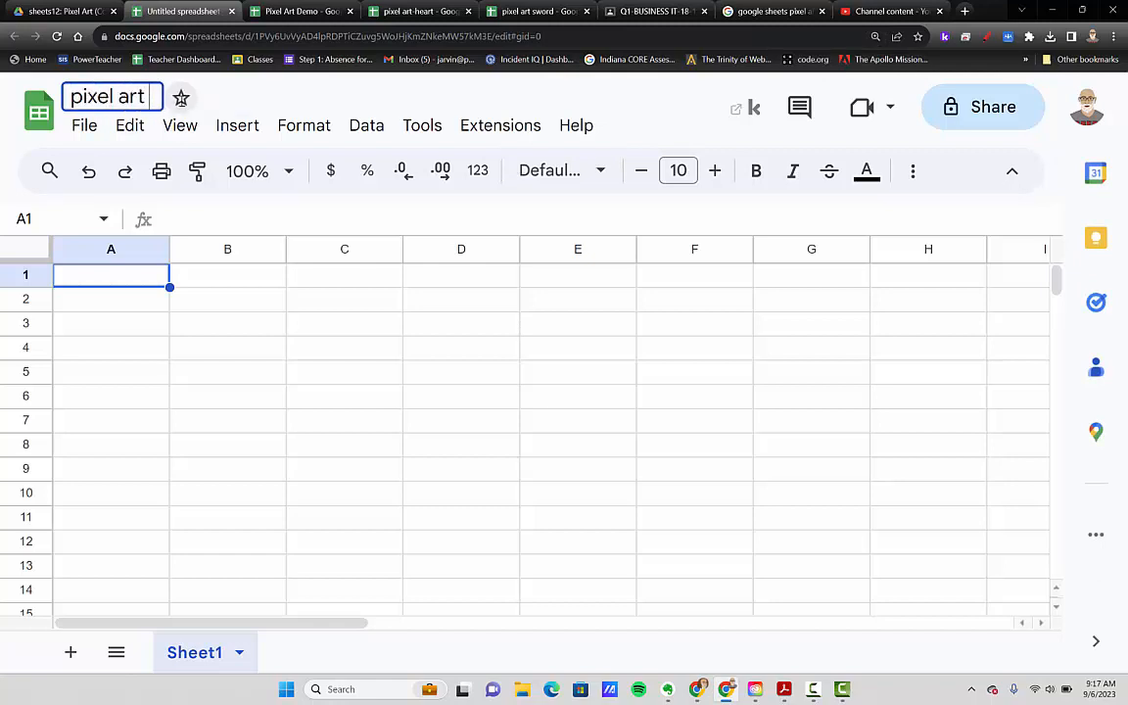
text( 2023)
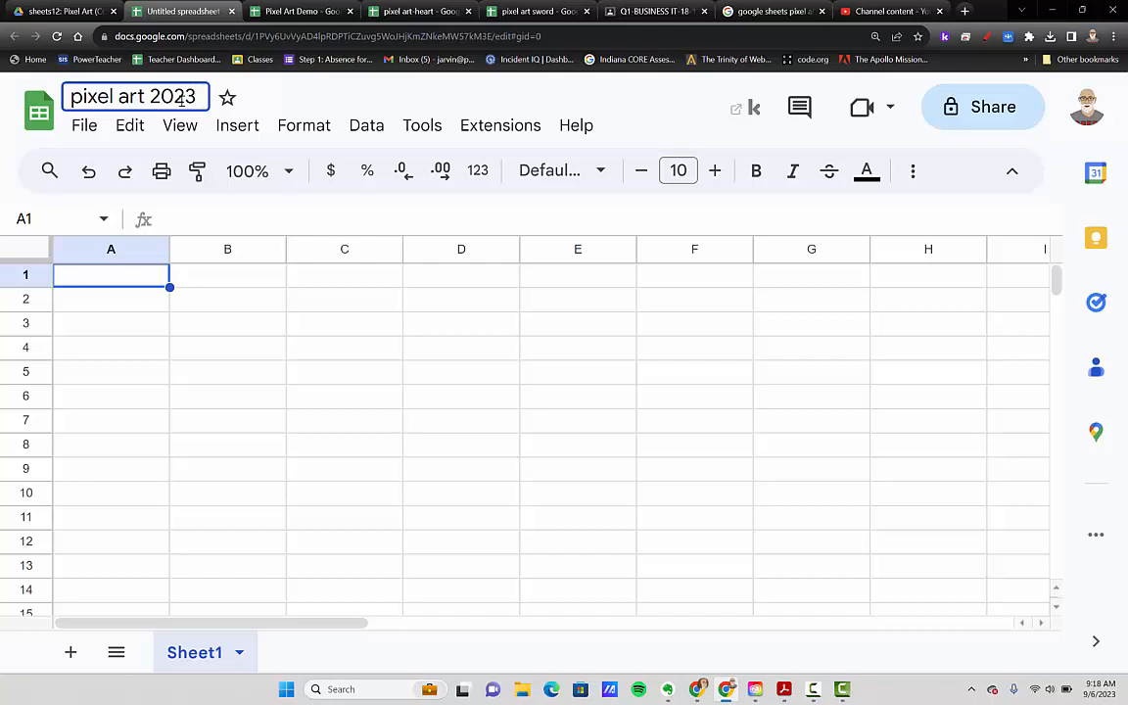
key(Return)
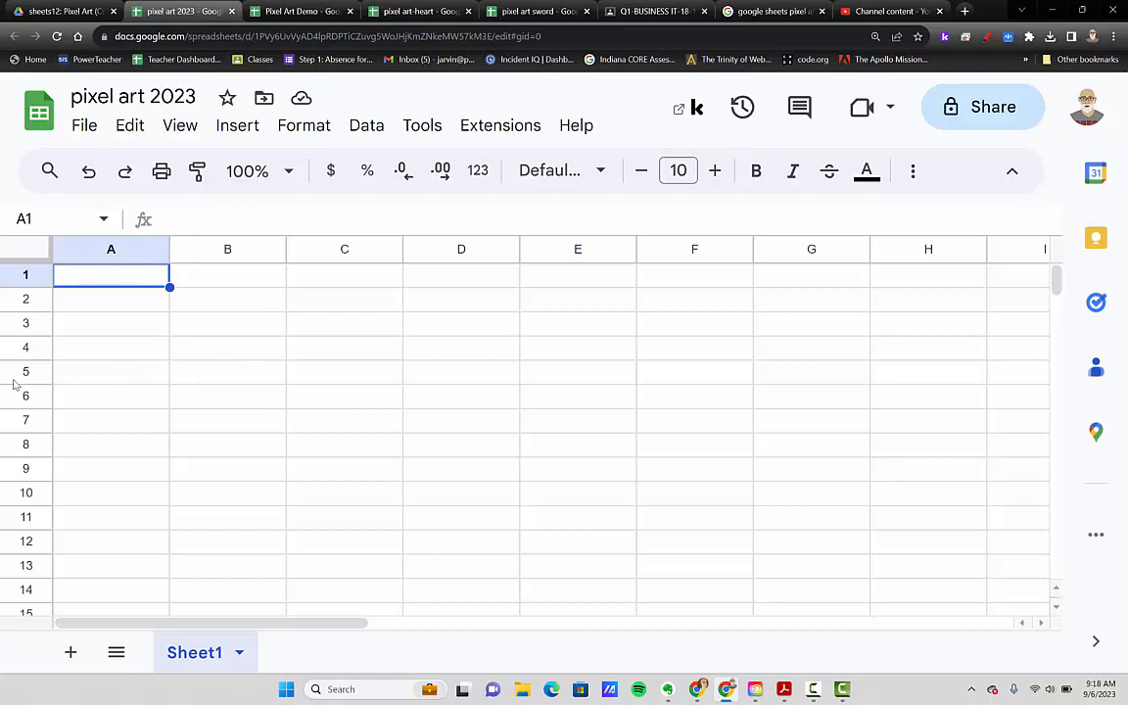
click(354, 299)
click(345, 372)
click(332, 442)
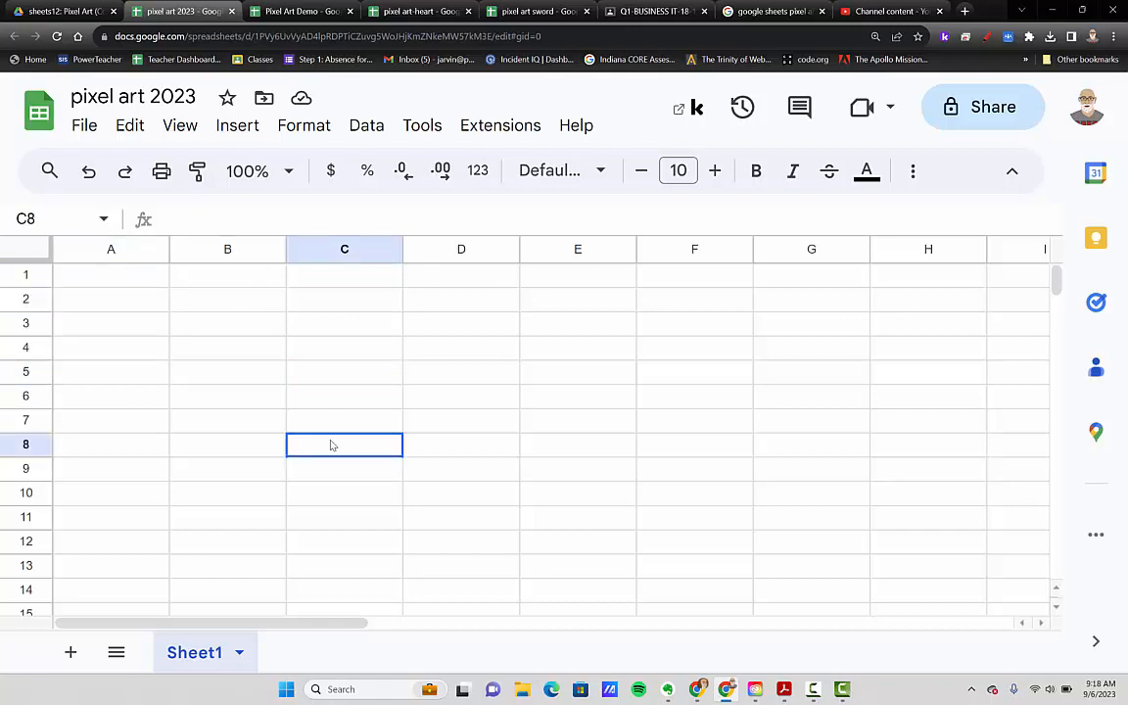
click(220, 479)
click(526, 350)
click(343, 396)
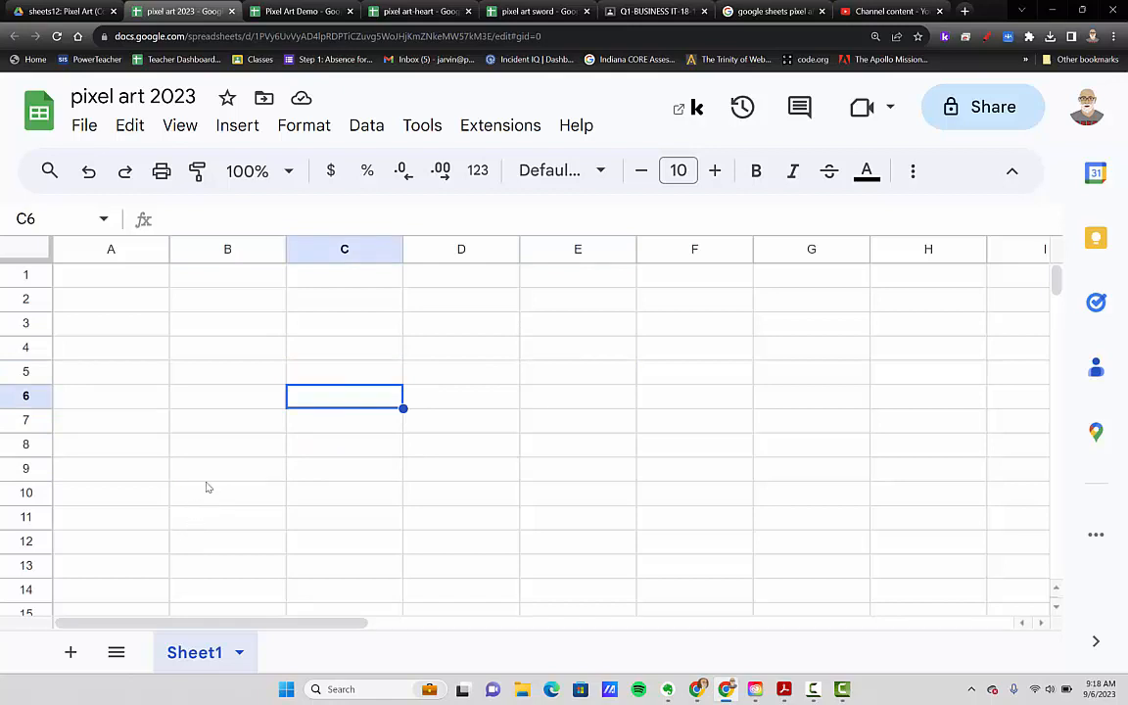
click(257, 368)
click(348, 348)
click(341, 387)
click(322, 444)
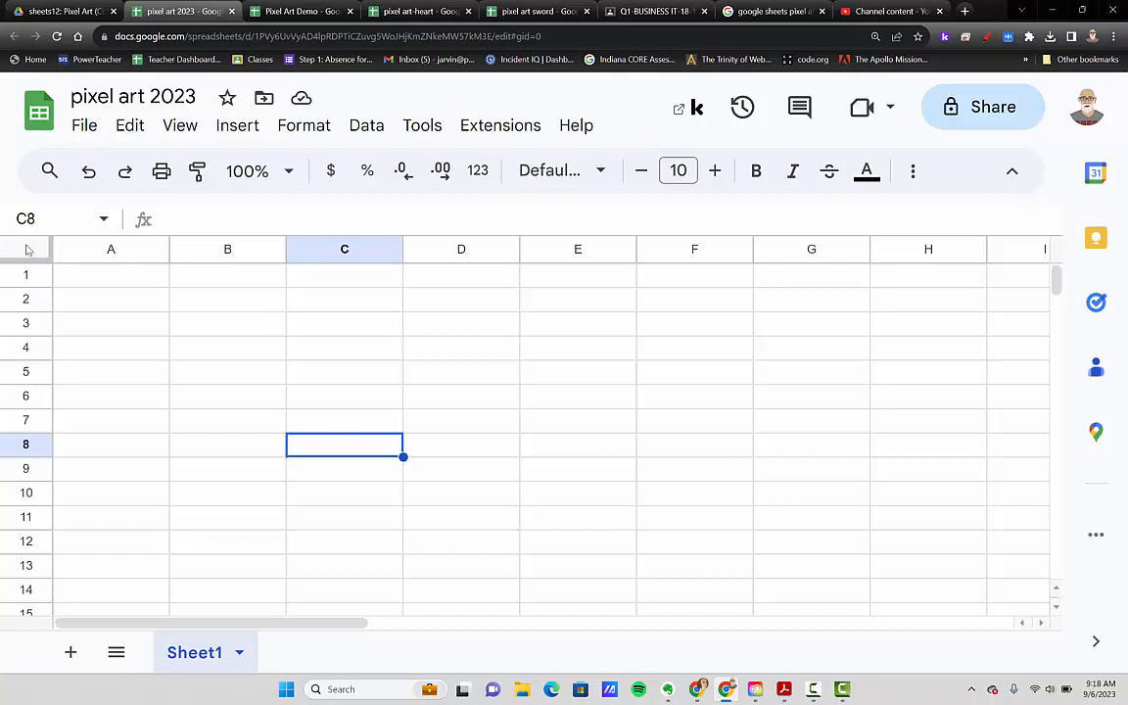
Resize all columns and rows of the whole sheet together so that every cell becomes a small, roughly square pixel.
click(28, 249)
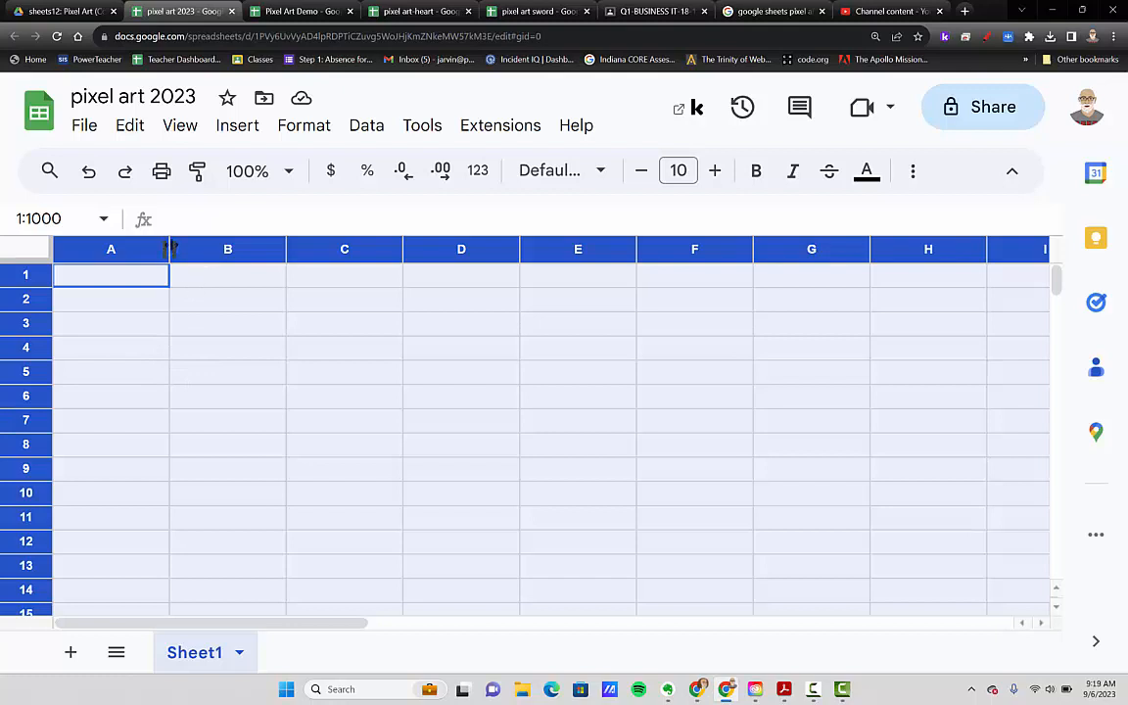
drag(169, 249, 114, 251)
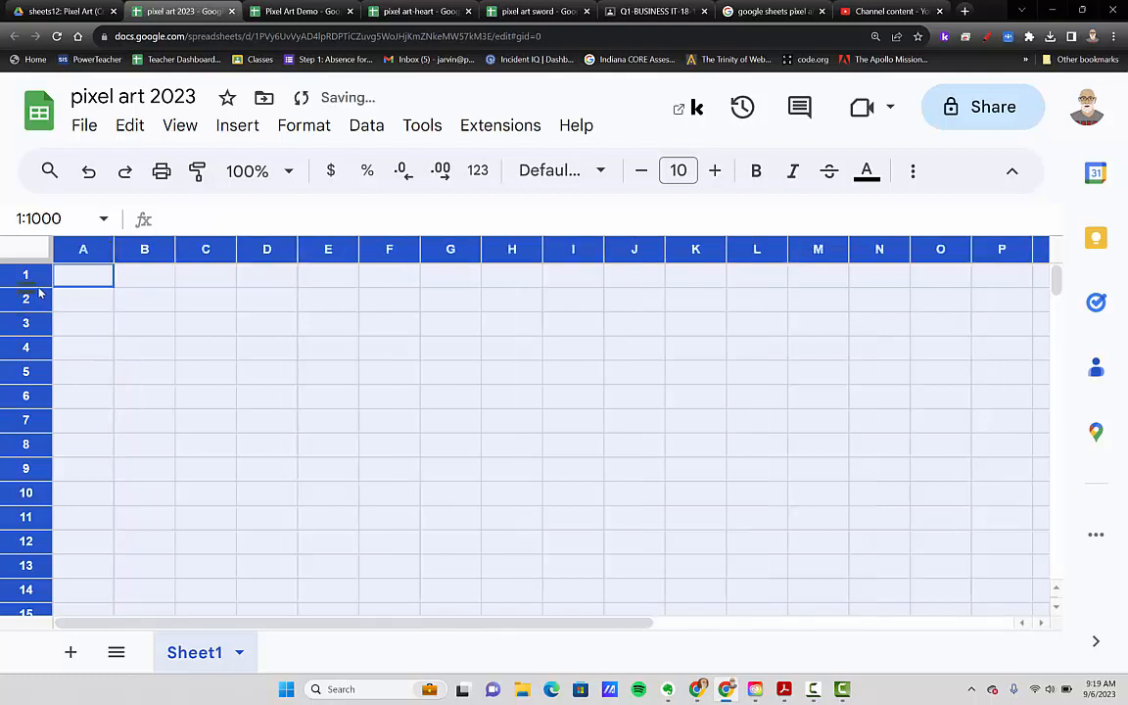
drag(38, 266, 29, 303)
click(35, 241)
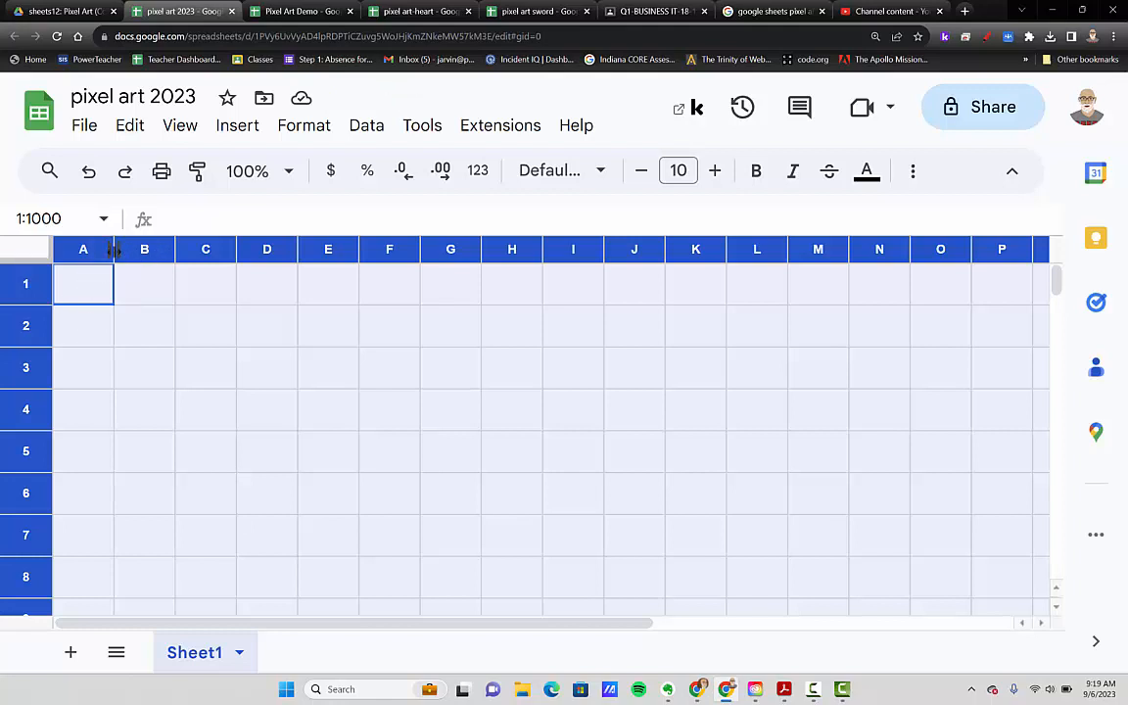
drag(113, 249, 107, 248)
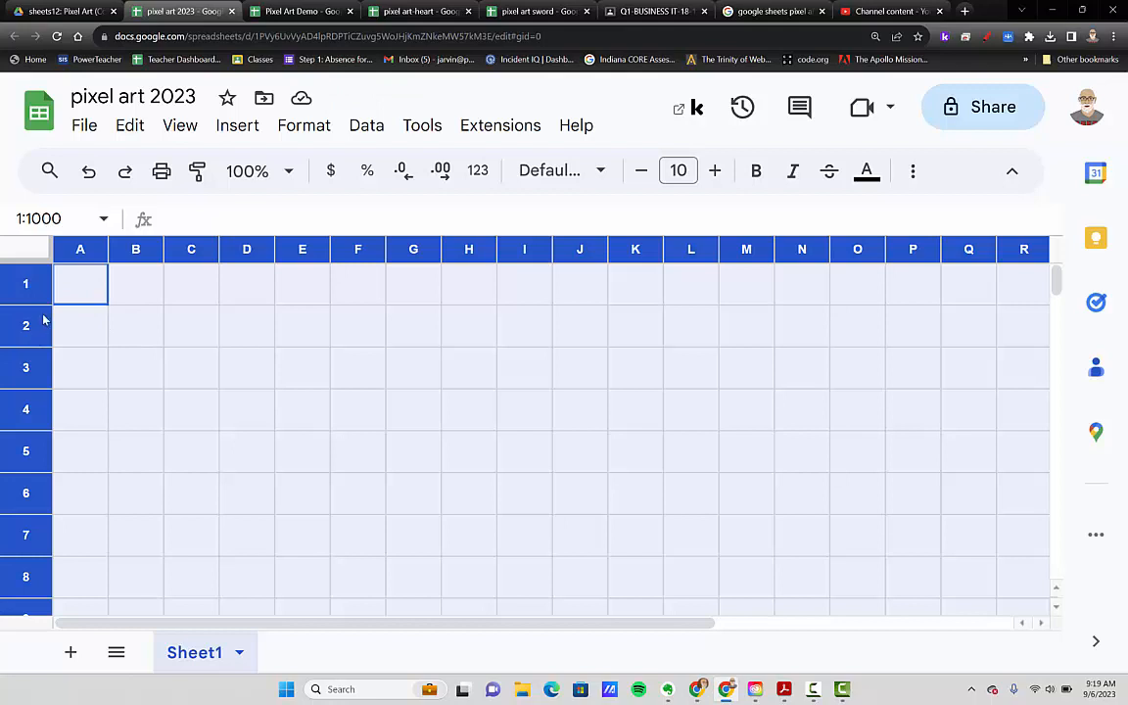
drag(25, 305, 22, 295)
drag(108, 248, 94, 248)
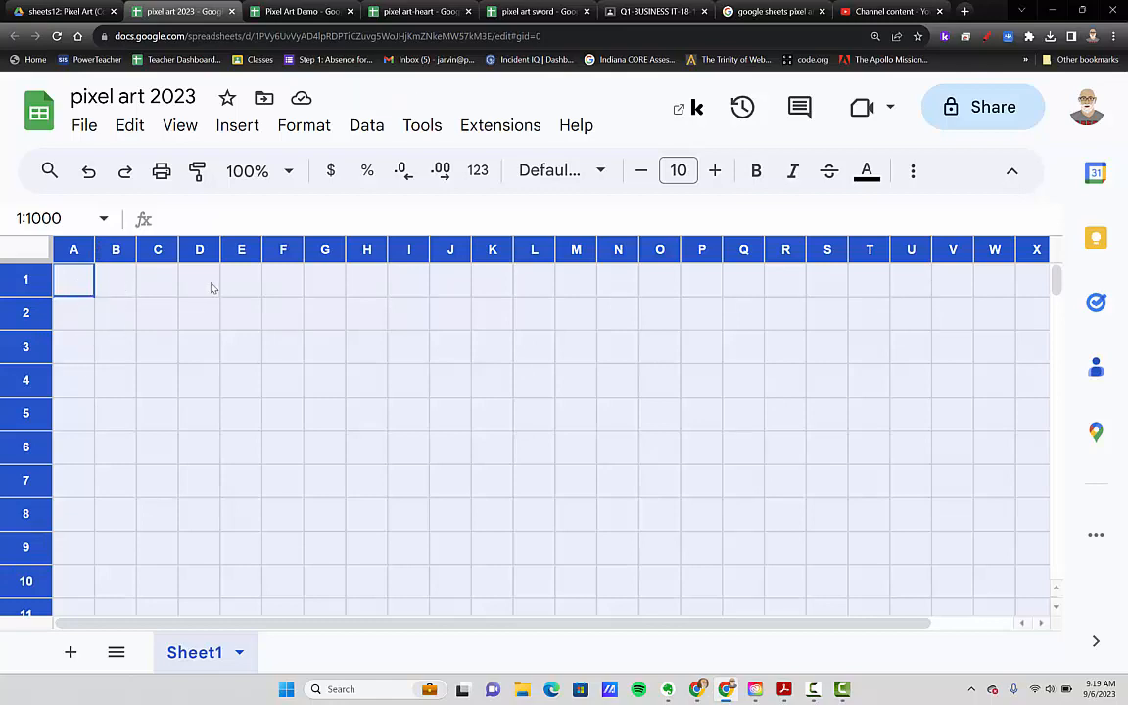
key(ctrl+minus)
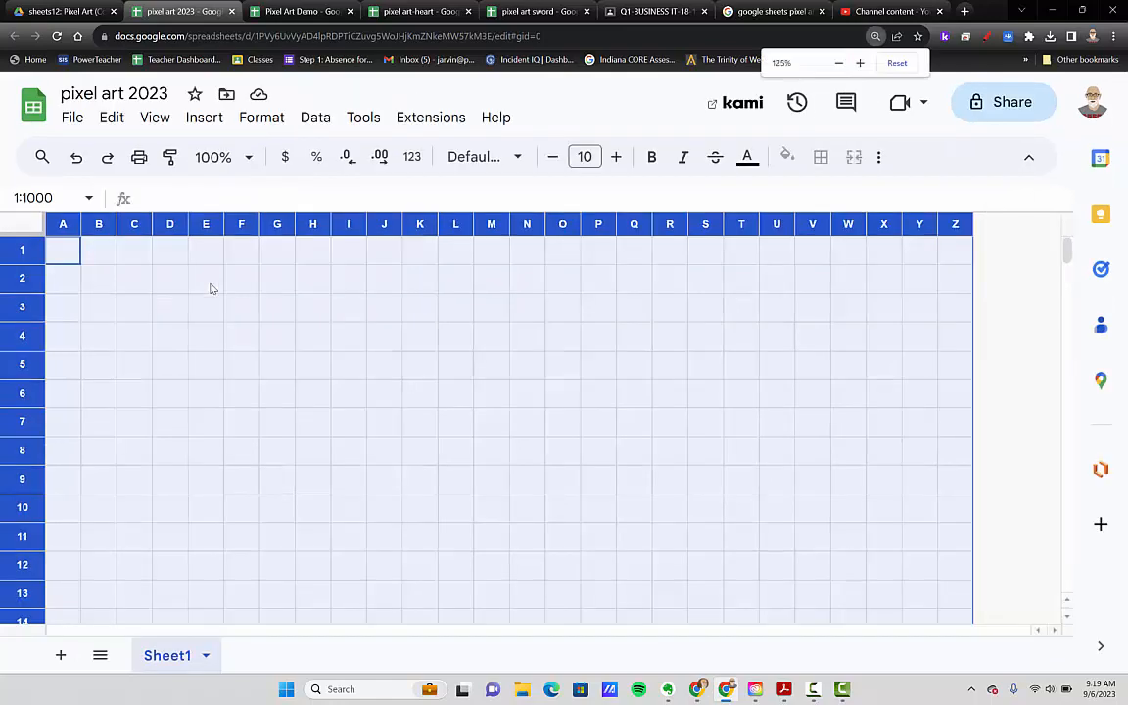
key(ctrl+minus)
key(ctrl+minus)
key(ctrl+minus)
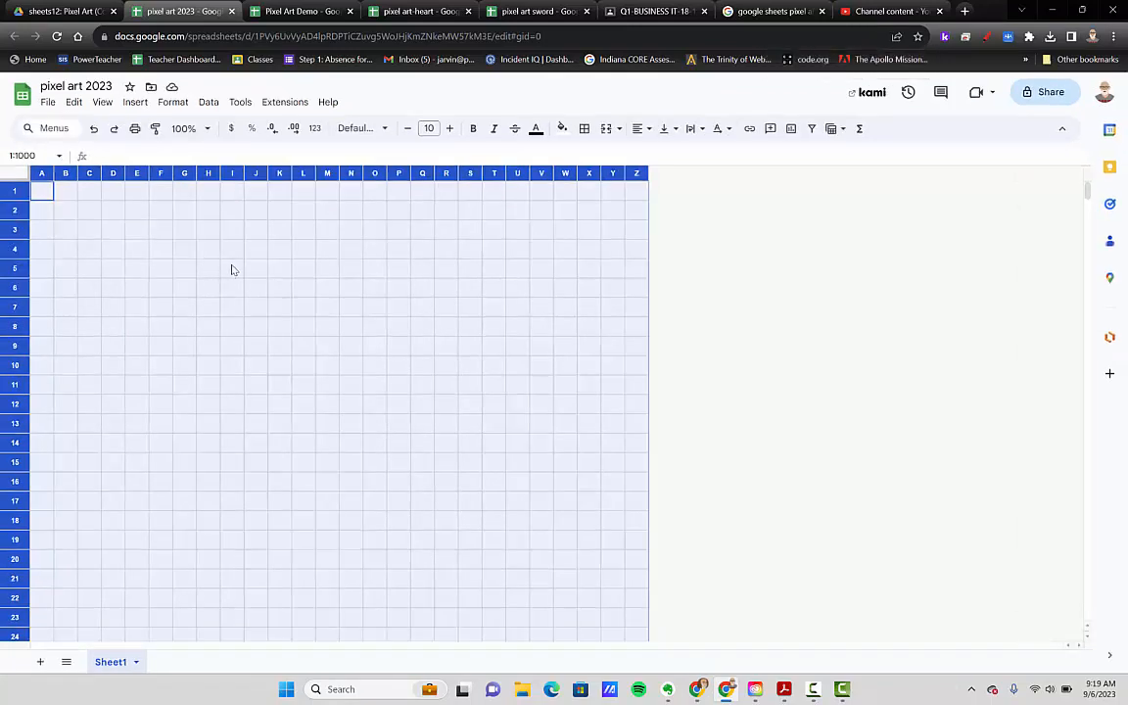
click(261, 292)
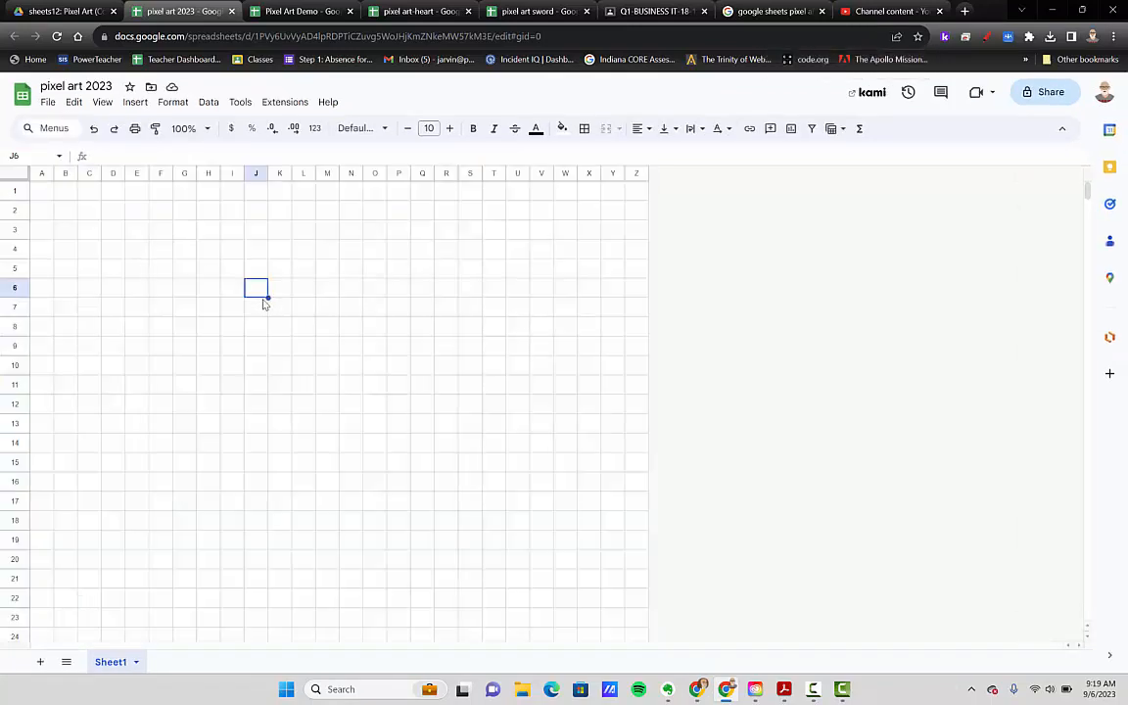
click(302, 288)
click(265, 390)
click(240, 331)
click(403, 255)
click(262, 390)
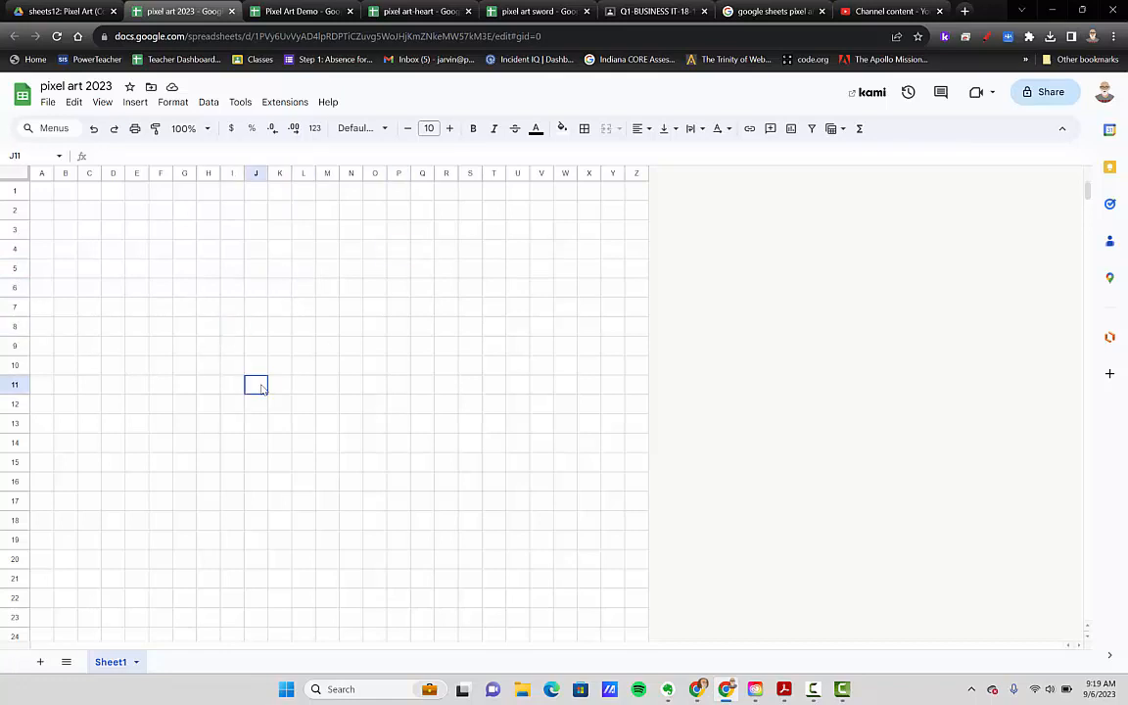
click(211, 309)
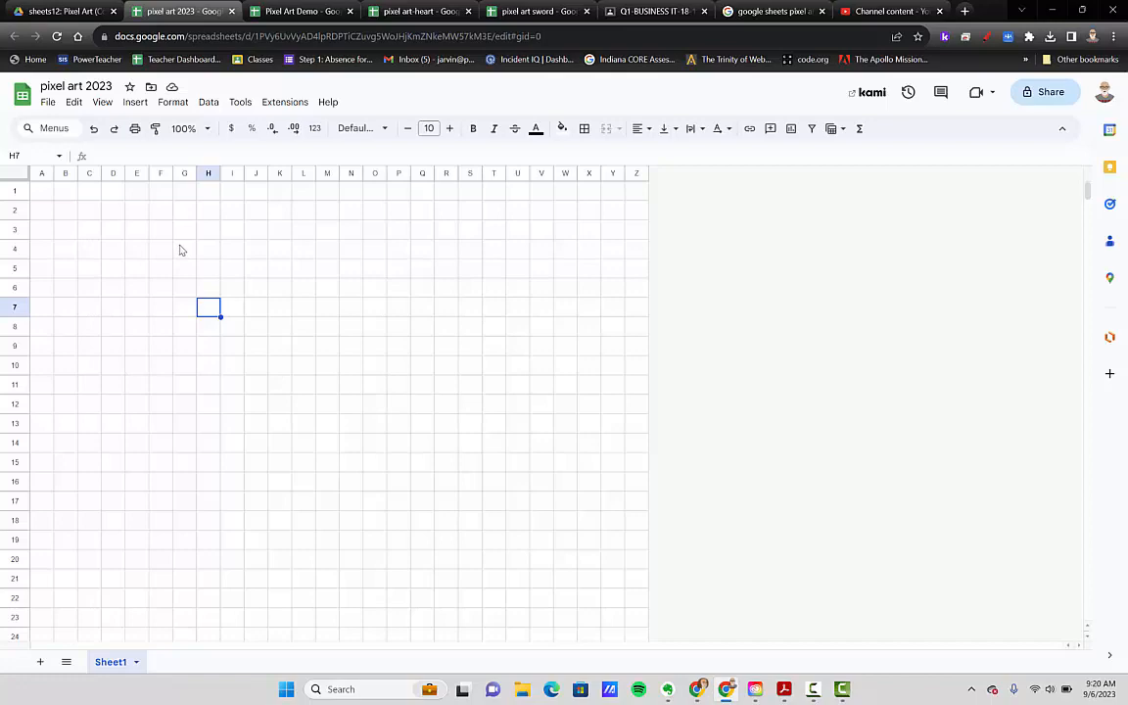
Switch to the open Google Images search for "google sheets pixel art" and review its wording, suggested searches and first clip-art results.
click(769, 11)
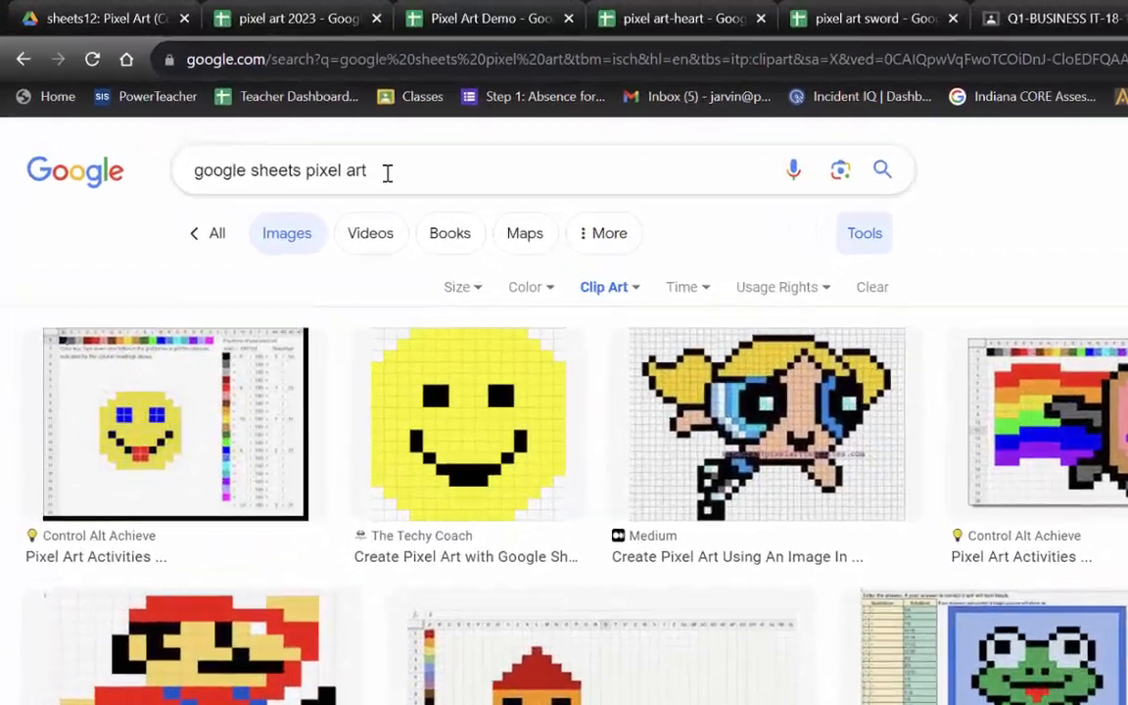
drag(233, 103, 130, 114)
drag(232, 205, 156, 181)
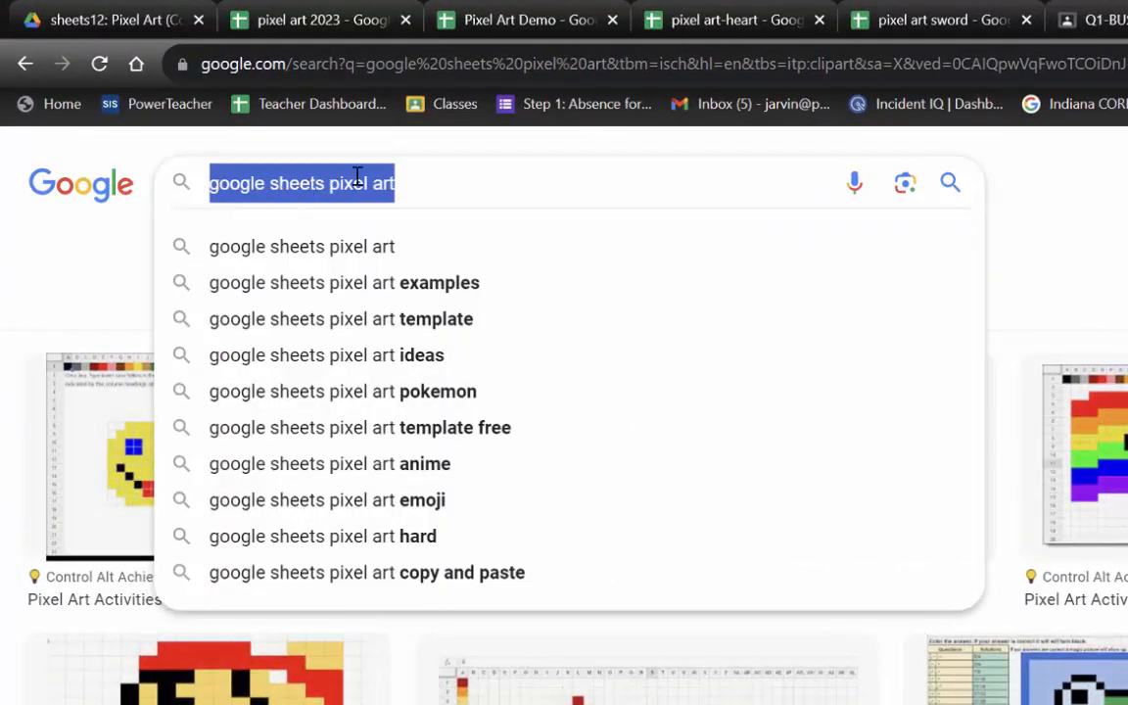
click(416, 186)
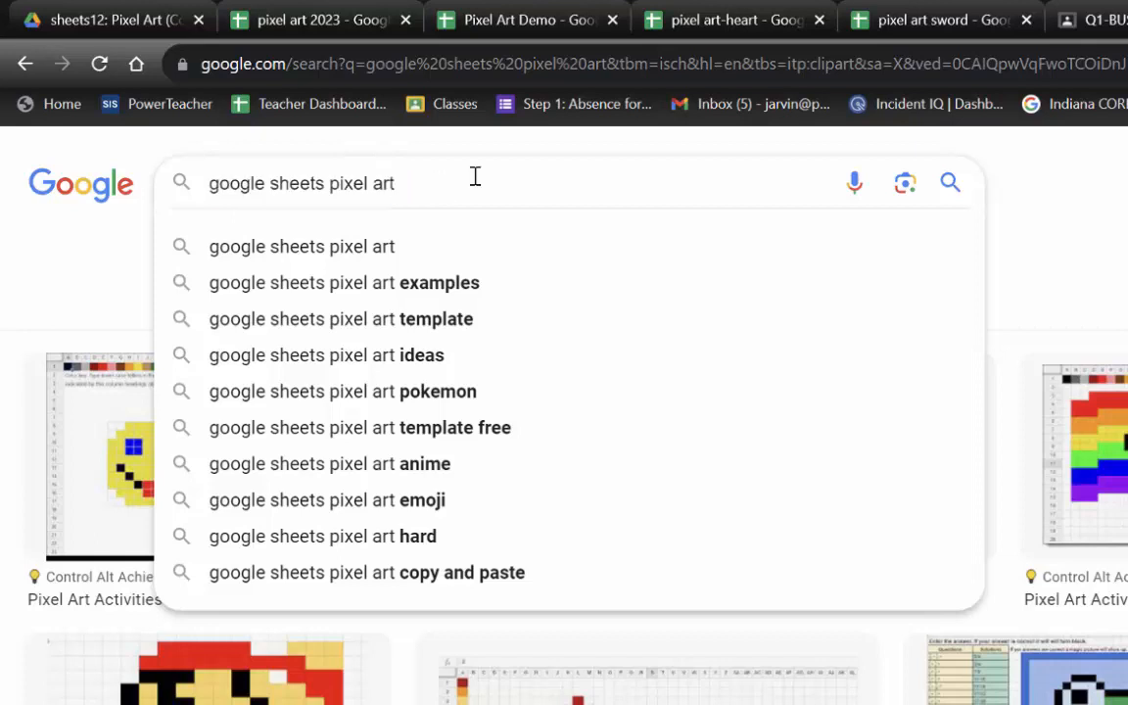
key(Escape)
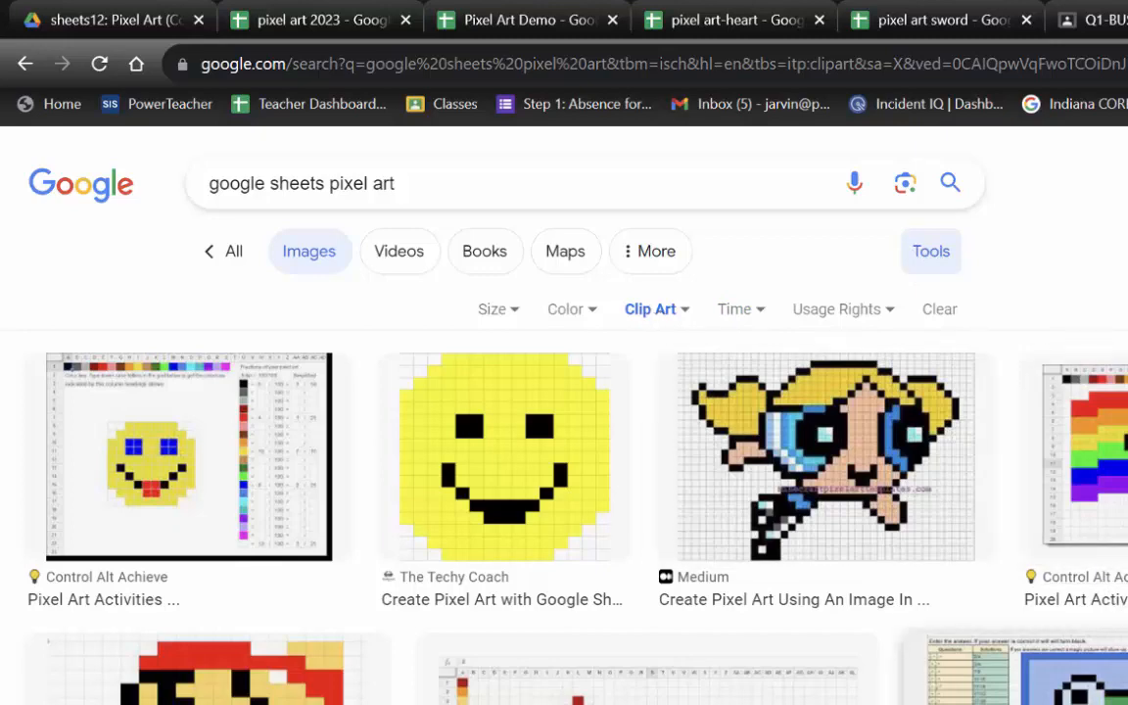
scroll(564, 470, down, 5)
scroll(564, 470, up, 5)
scroll(564, 441, down, 3)
scroll(564, 440, up, 2)
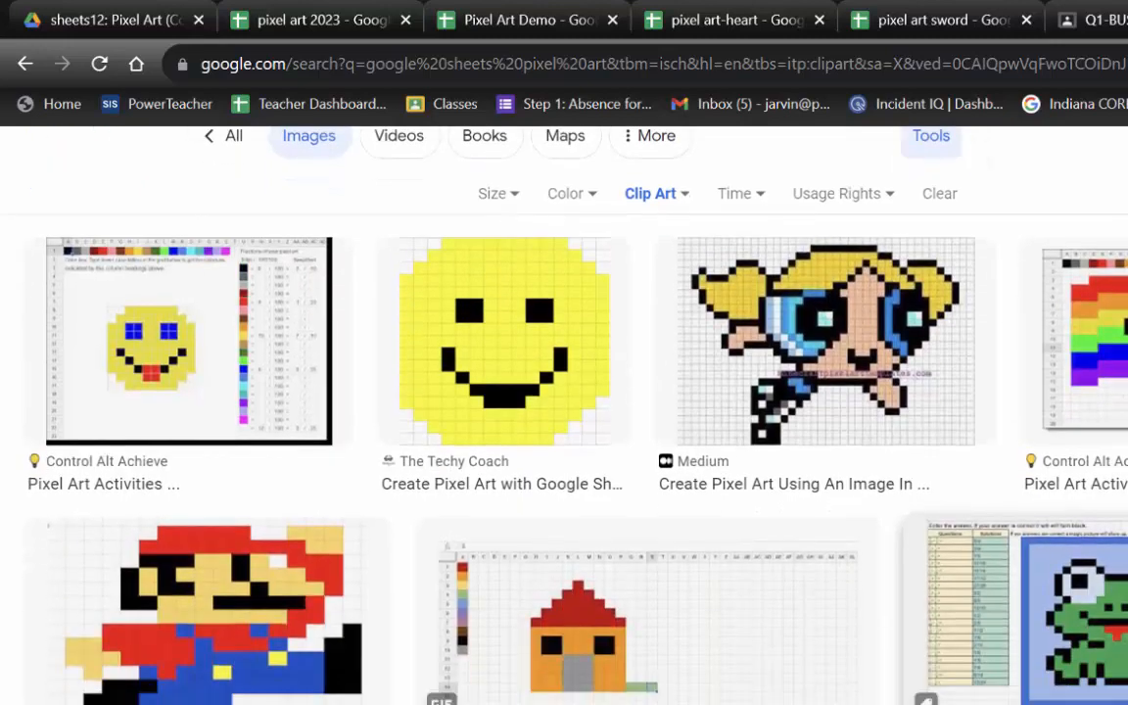
scroll(564, 440, up, 1)
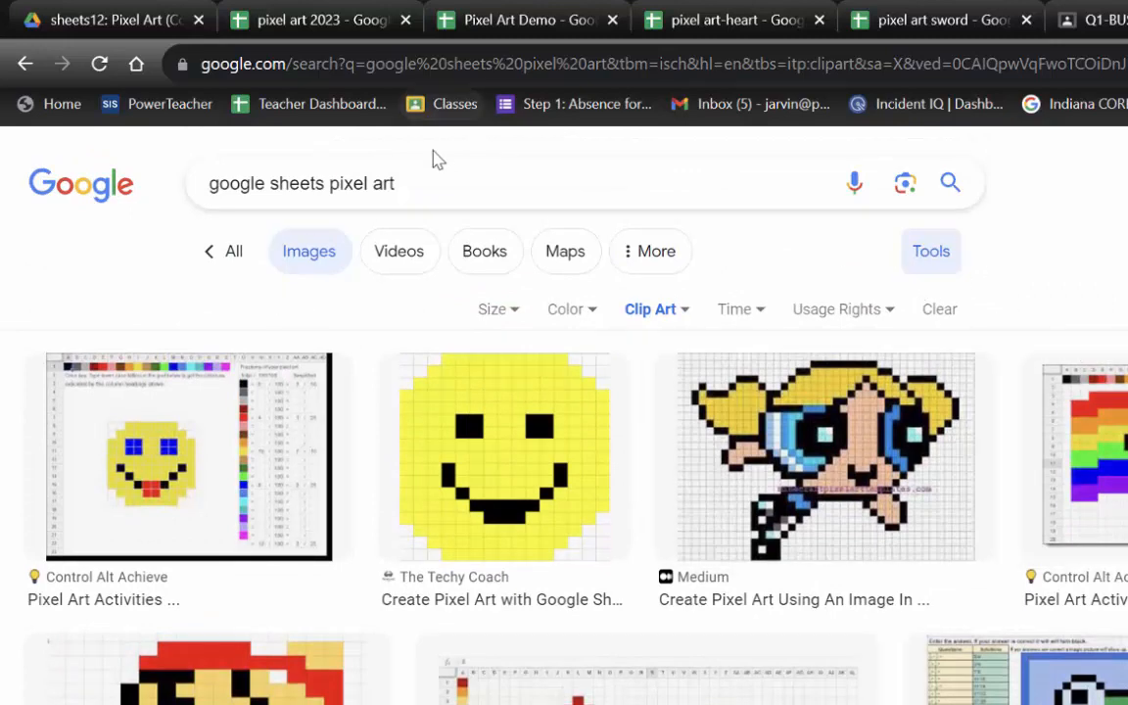
drag(410, 179, 203, 199)
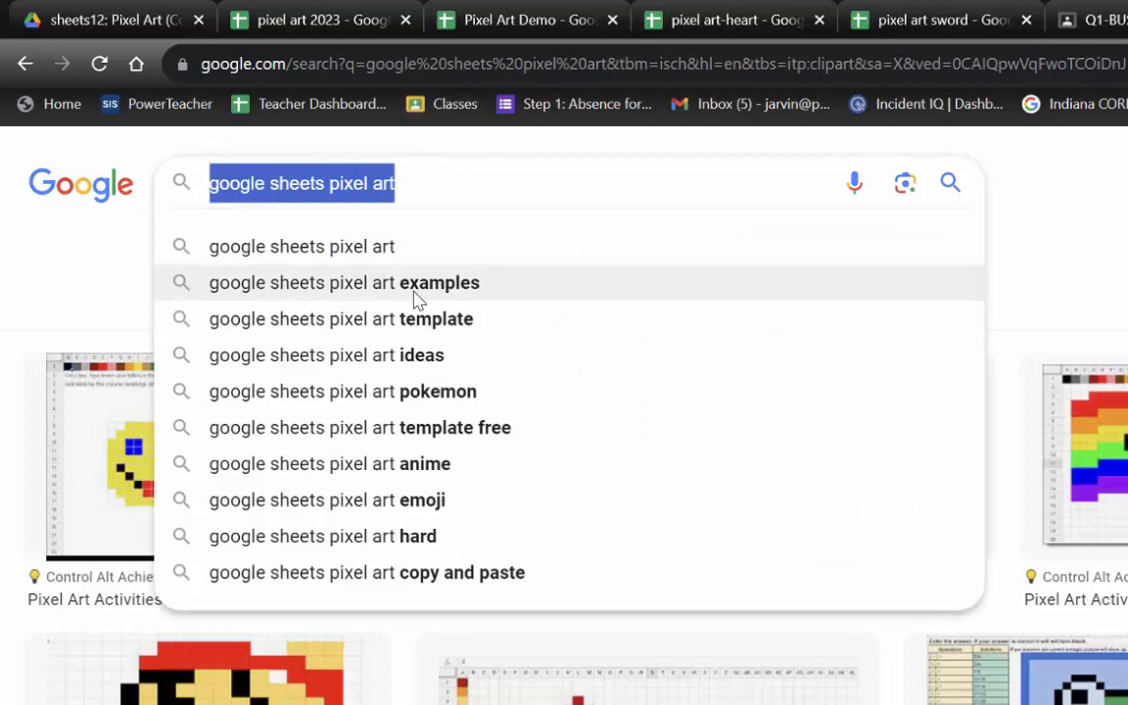
click(473, 181)
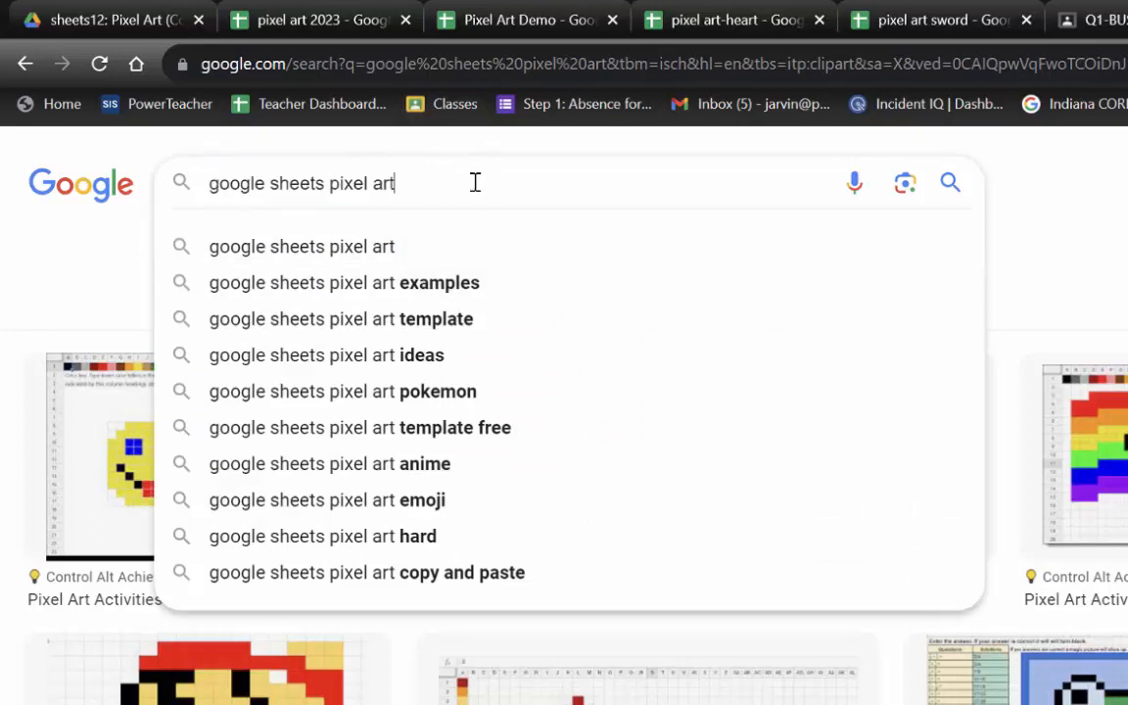
click(1070, 350)
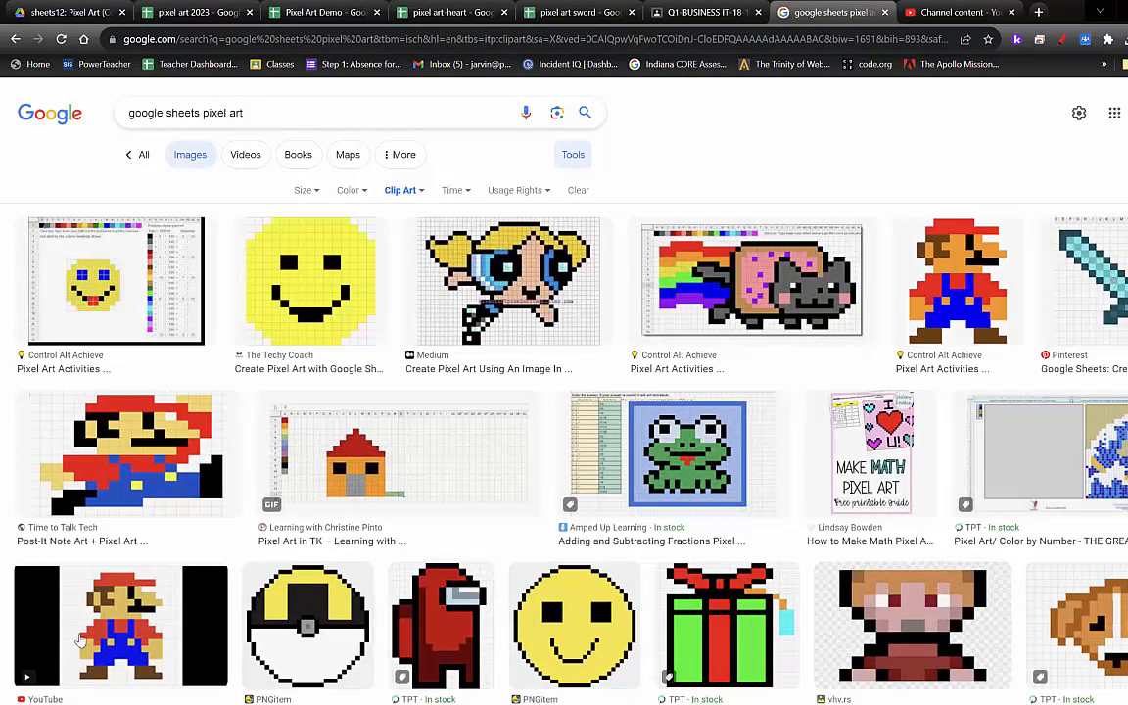
Browse further through the clip-art image results for pixel art designs that could be recreated in the grid.
scroll(451, 474, down, 2)
scroll(451, 474, down, 1)
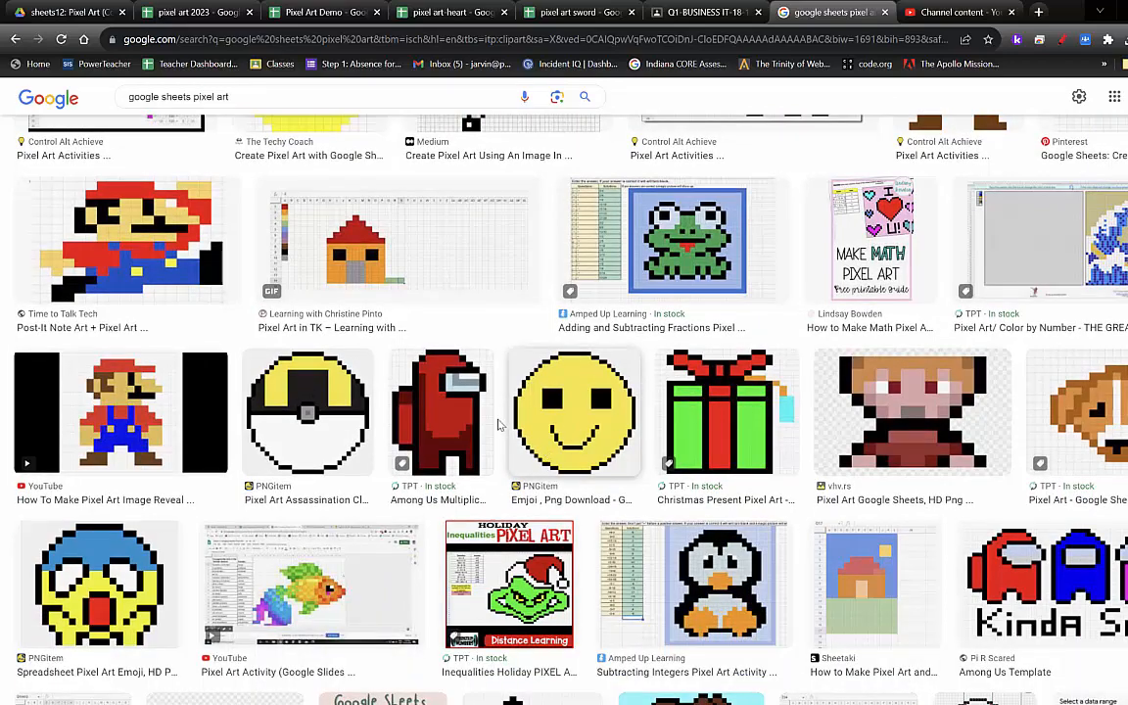
scroll(796, 425, down, 3)
scroll(685, 416, down, 3)
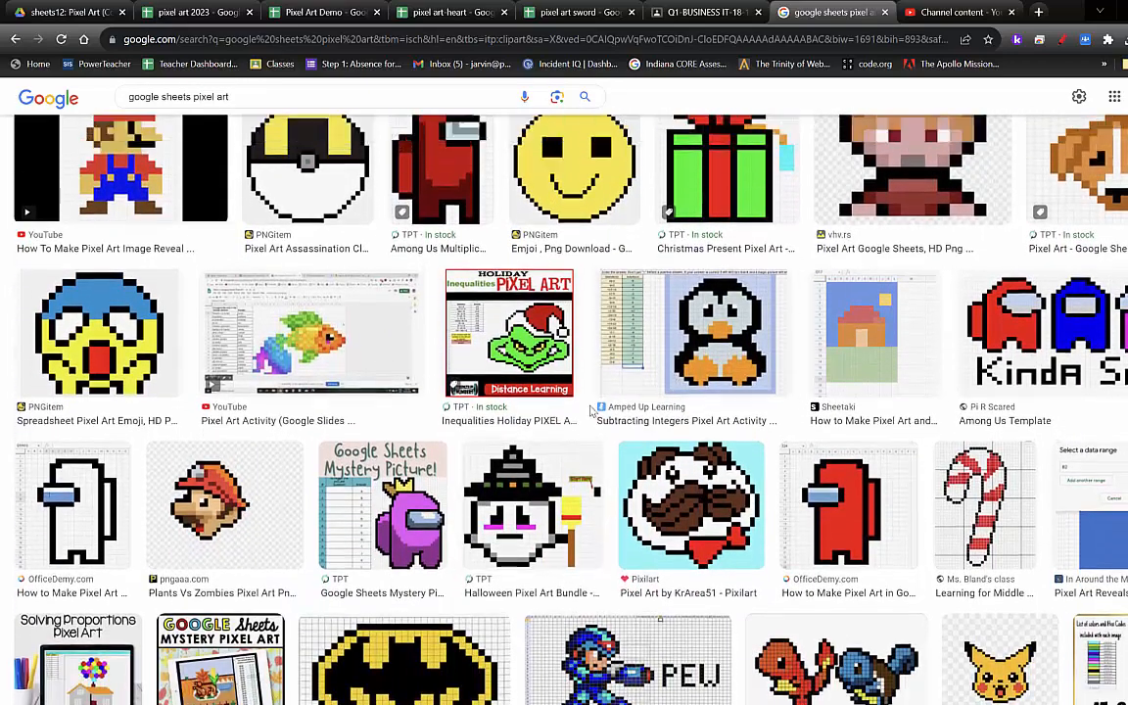
scroll(595, 407, down, 3)
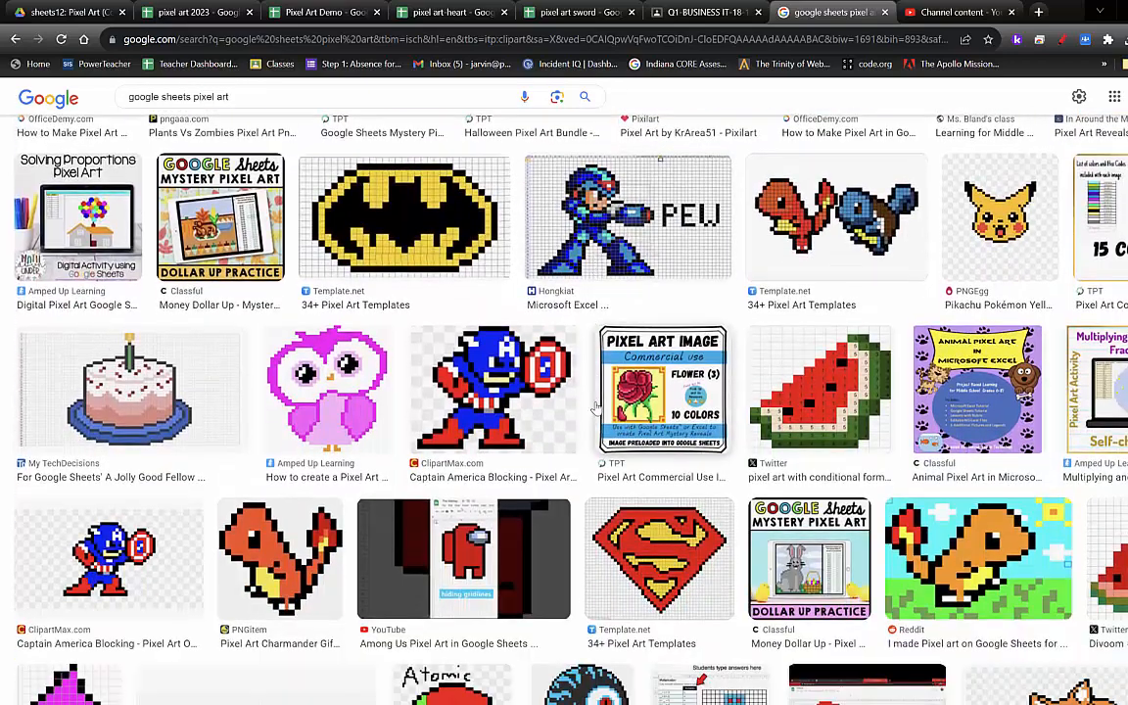
scroll(595, 409, down, 2)
scroll(595, 408, down, 2)
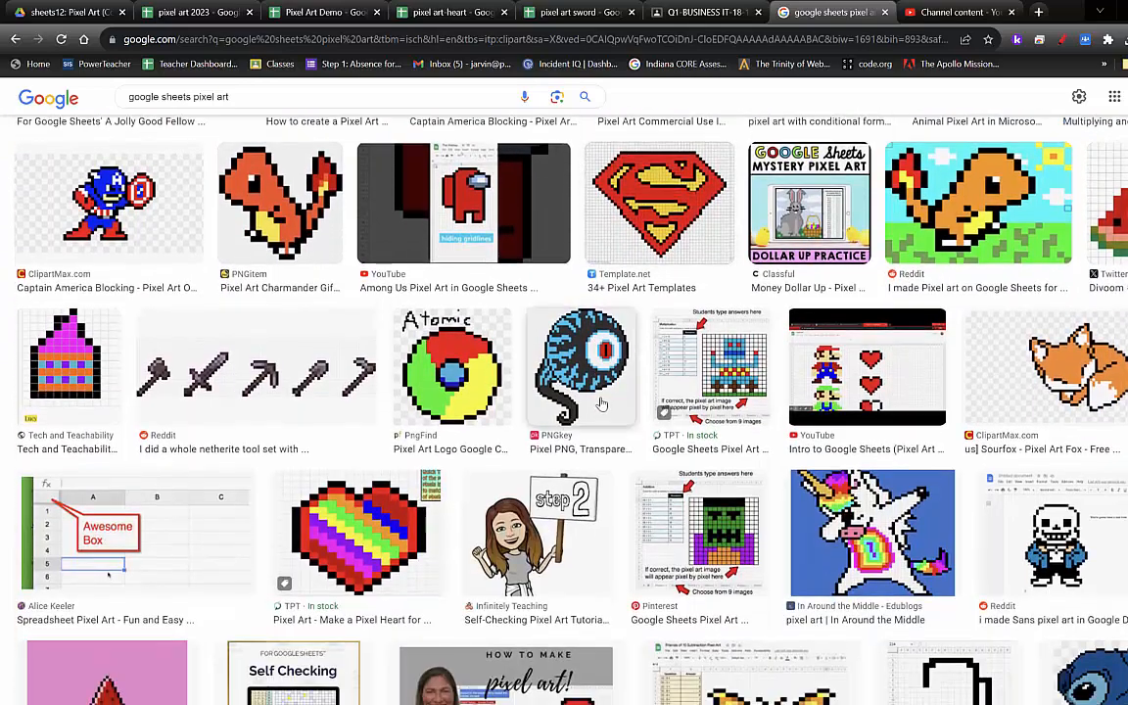
scroll(602, 404, down, 3)
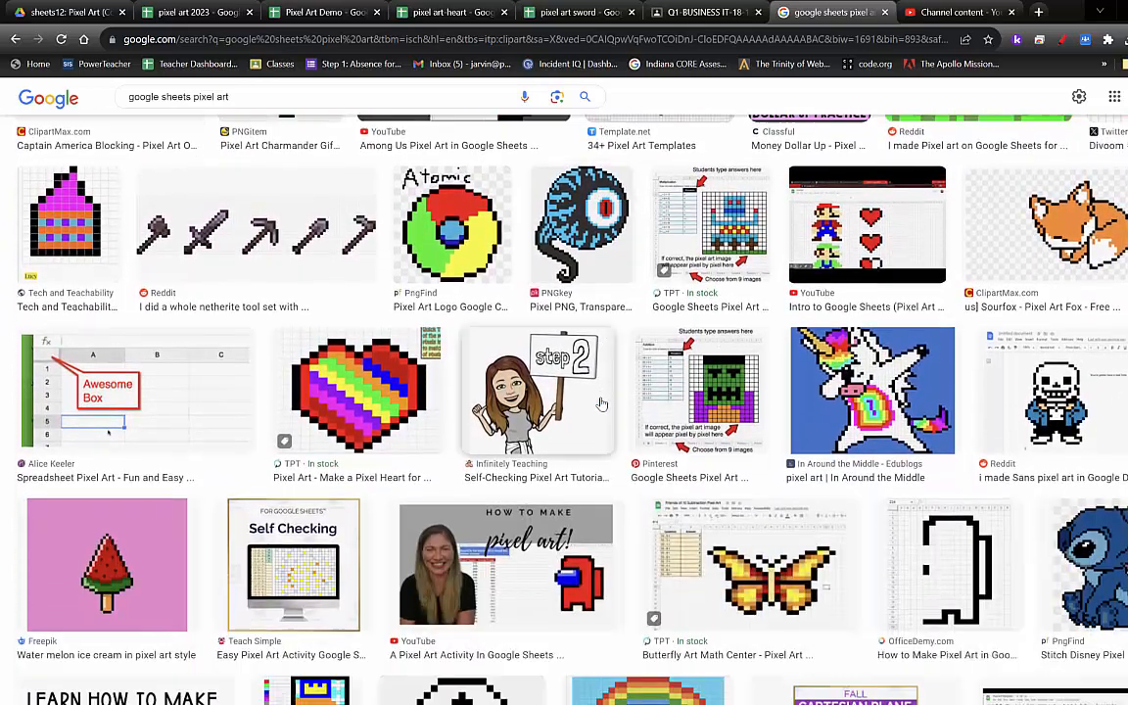
scroll(602, 403, up, 20)
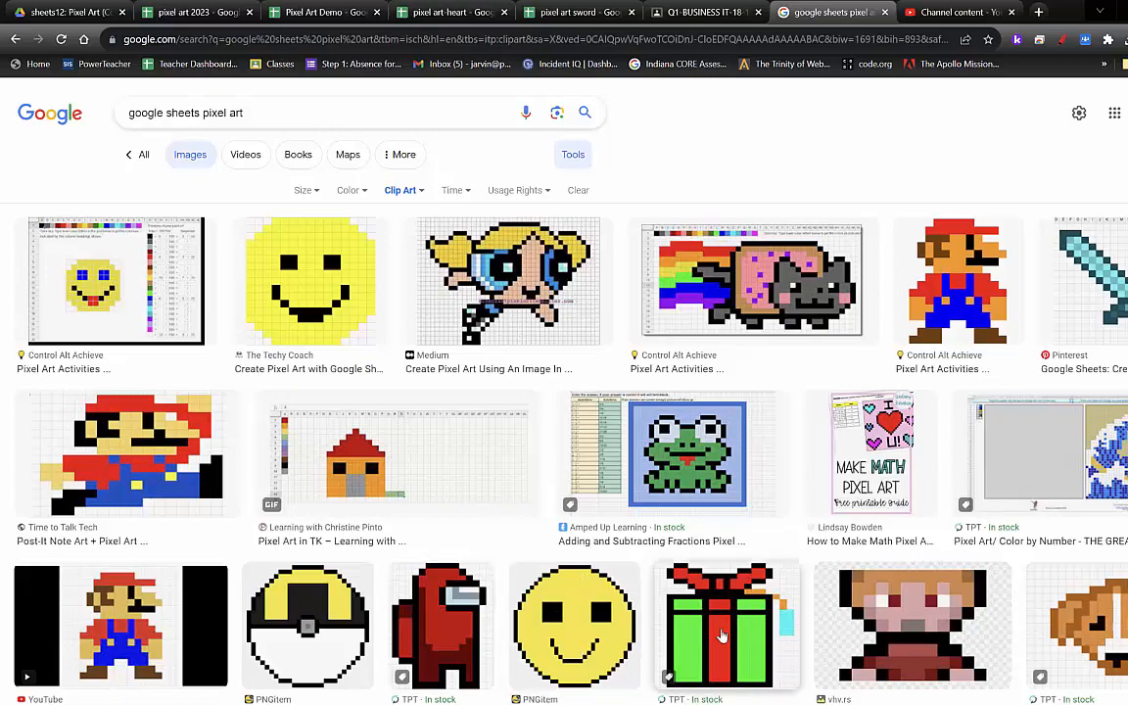
scroll(578, 416, down, 2)
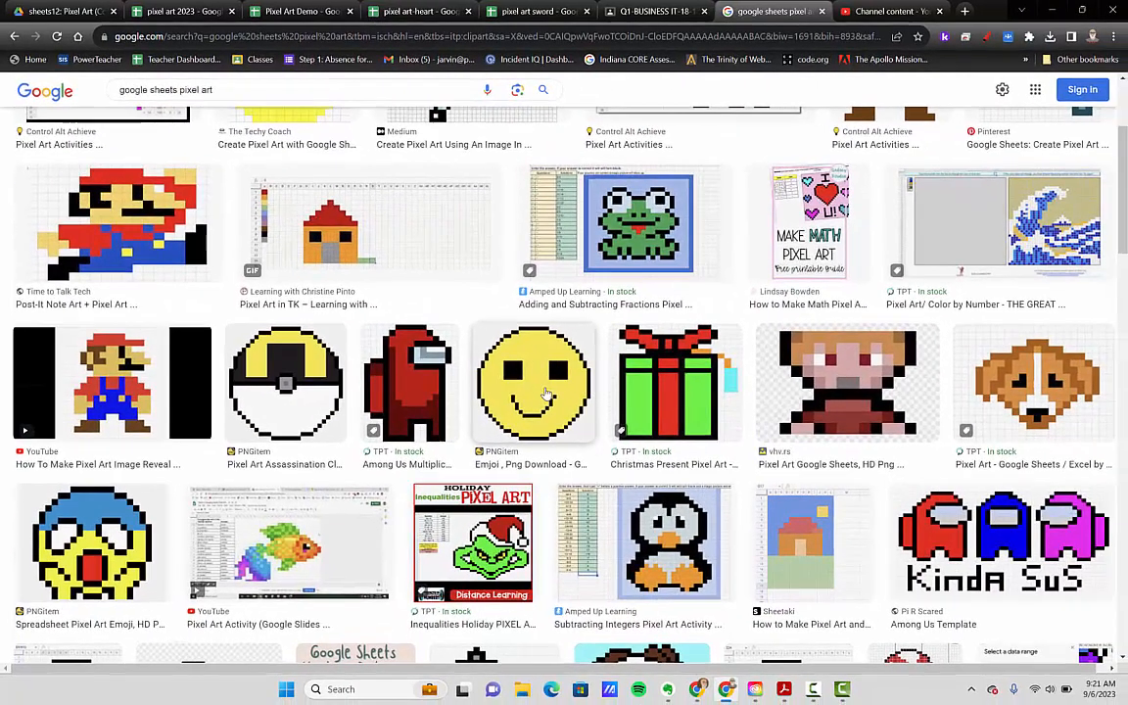
Preview the yellow PNGitem smiley image at larger size and examine its outline, eyes and colors.
click(578, 415)
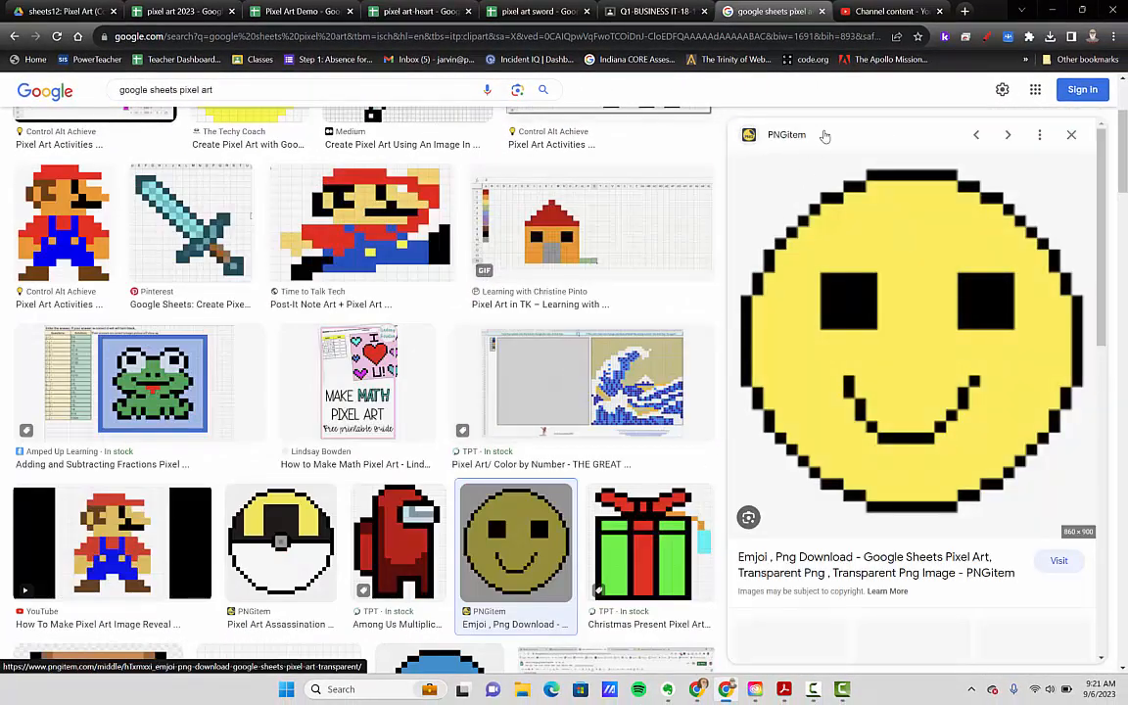
click(1072, 135)
scroll(479, 435, up, 1)
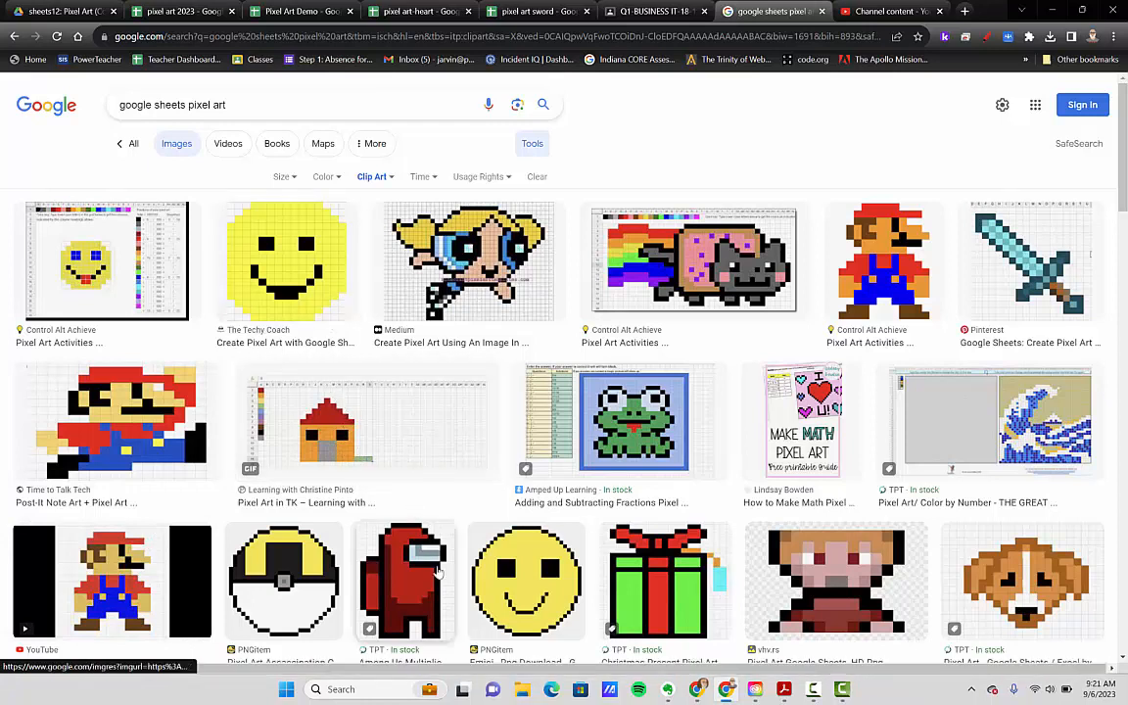
click(526, 569)
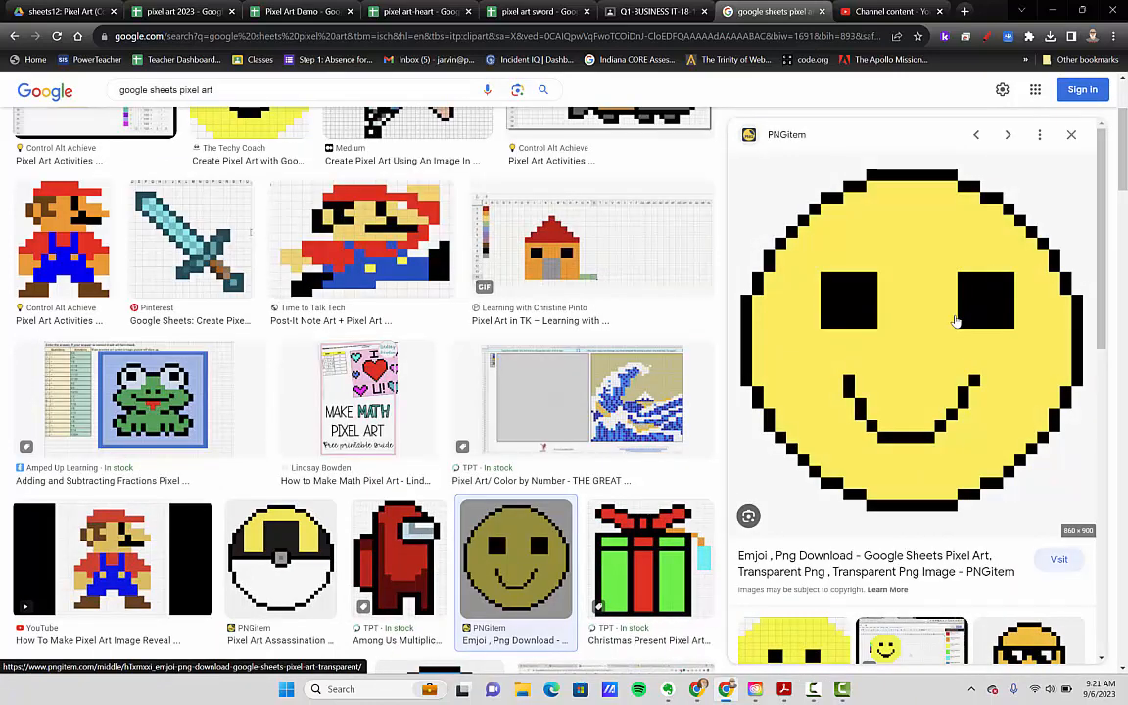
click(1072, 136)
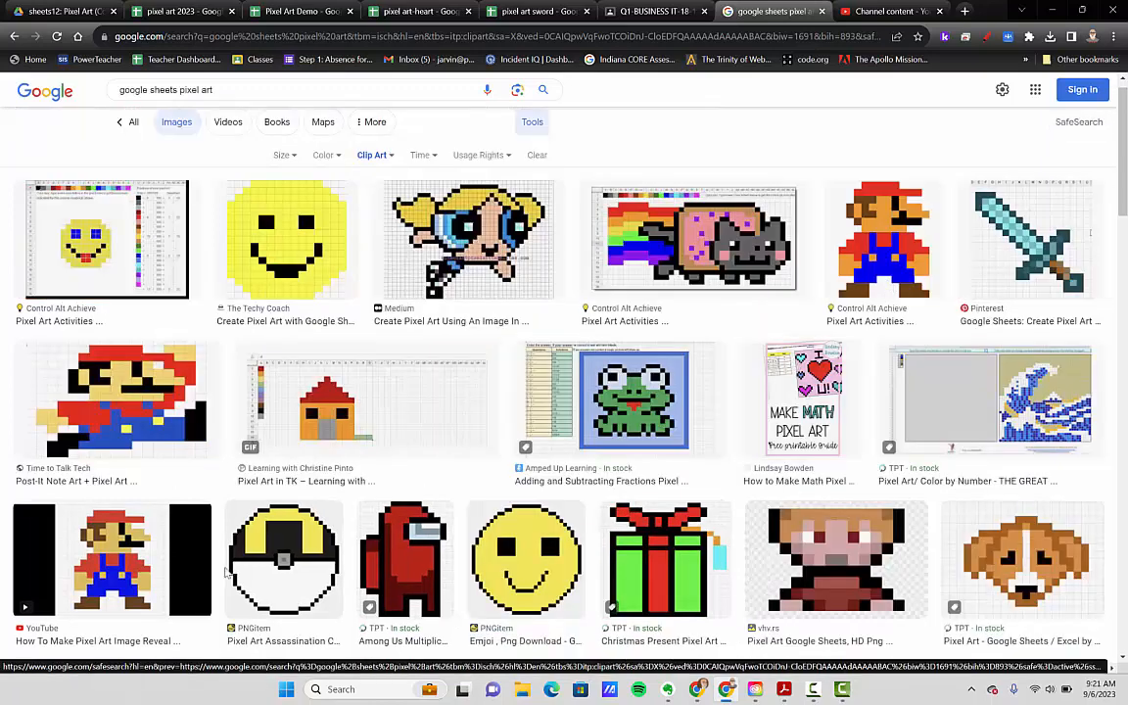
Preview the Time to Talk Tech Mario pixel art and compare its complexity with the other image results.
click(133, 375)
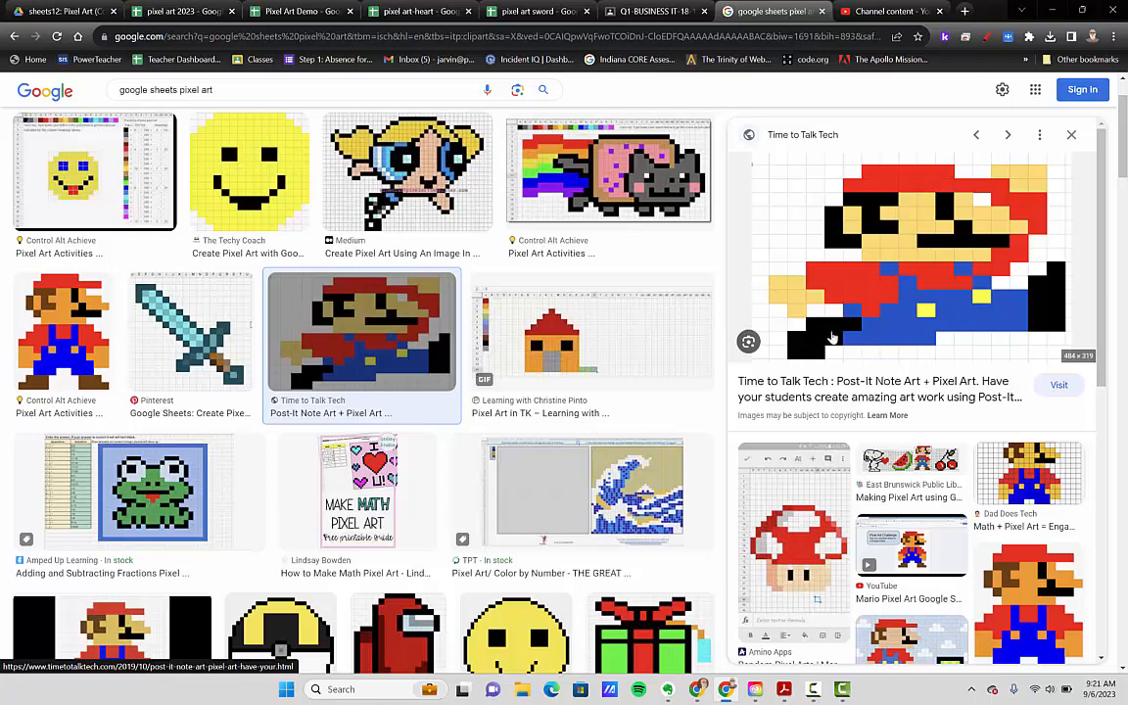
click(1075, 134)
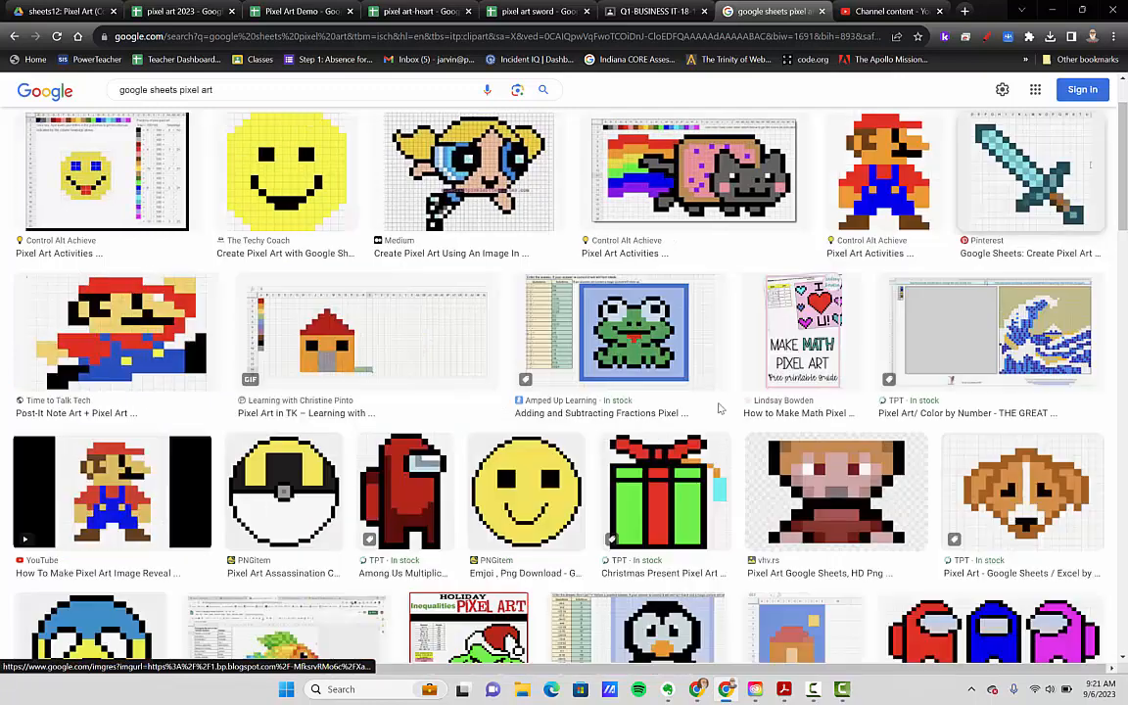
scroll(181, 630, up, 1)
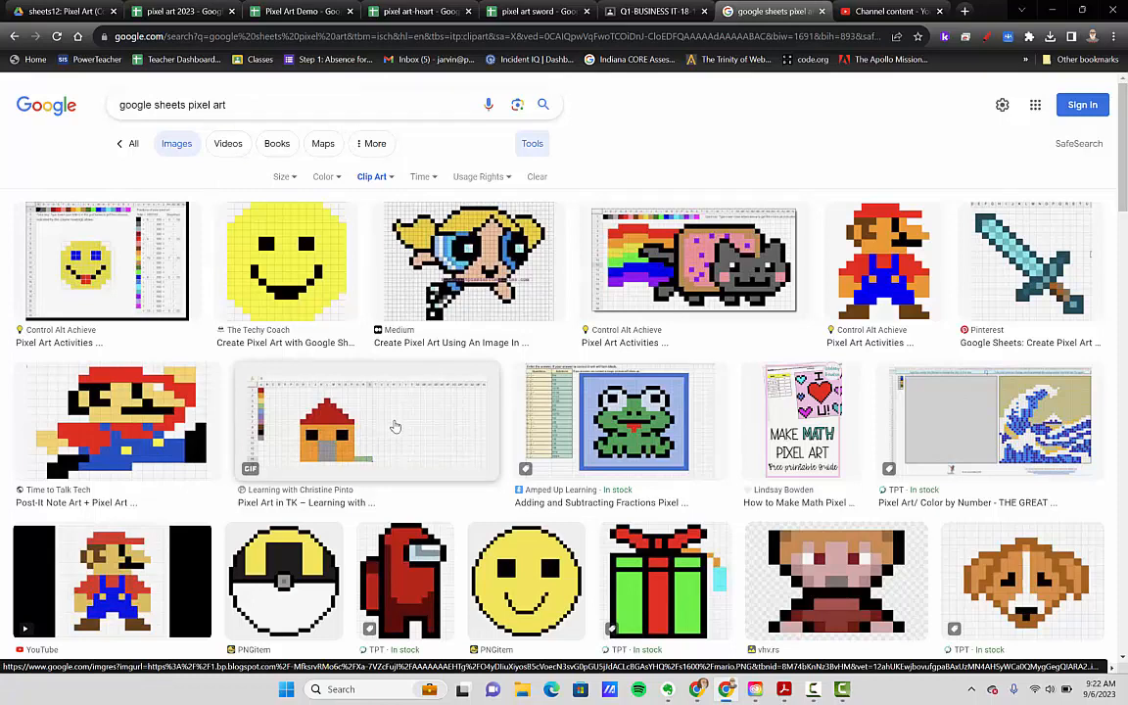
scroll(390, 431, down, 2)
scroll(392, 429, up, 2)
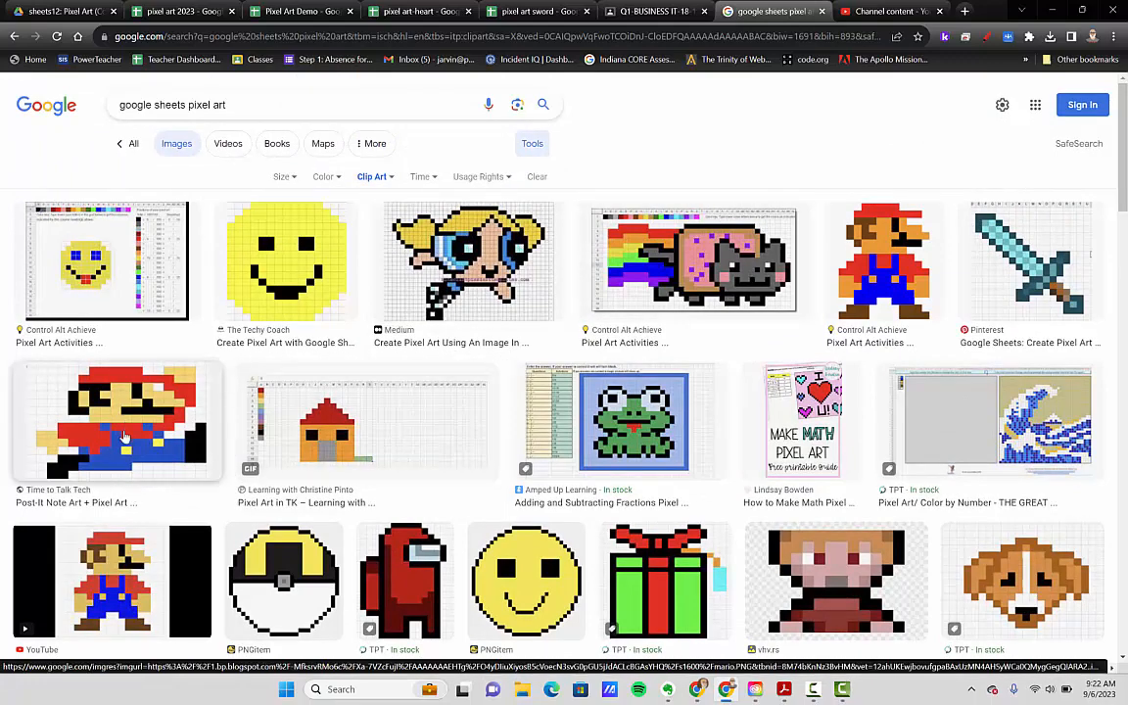
scroll(205, 480, down, 2)
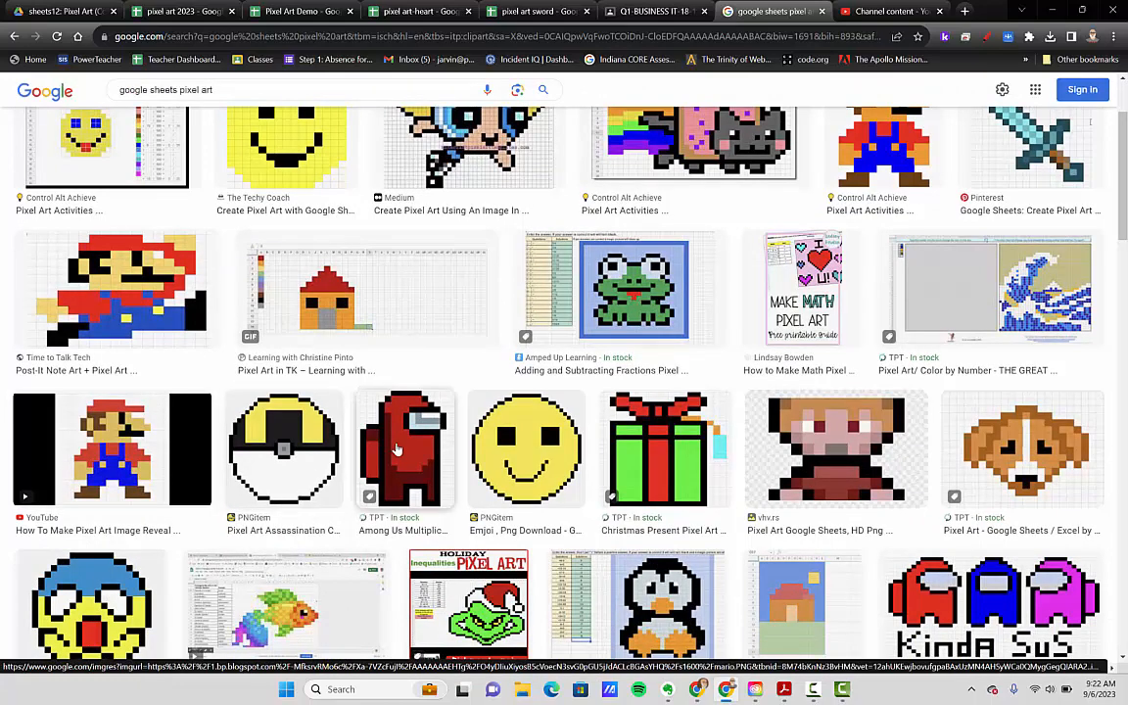
Preview the red Among Us character pixel art and examine its shading and colors.
click(398, 450)
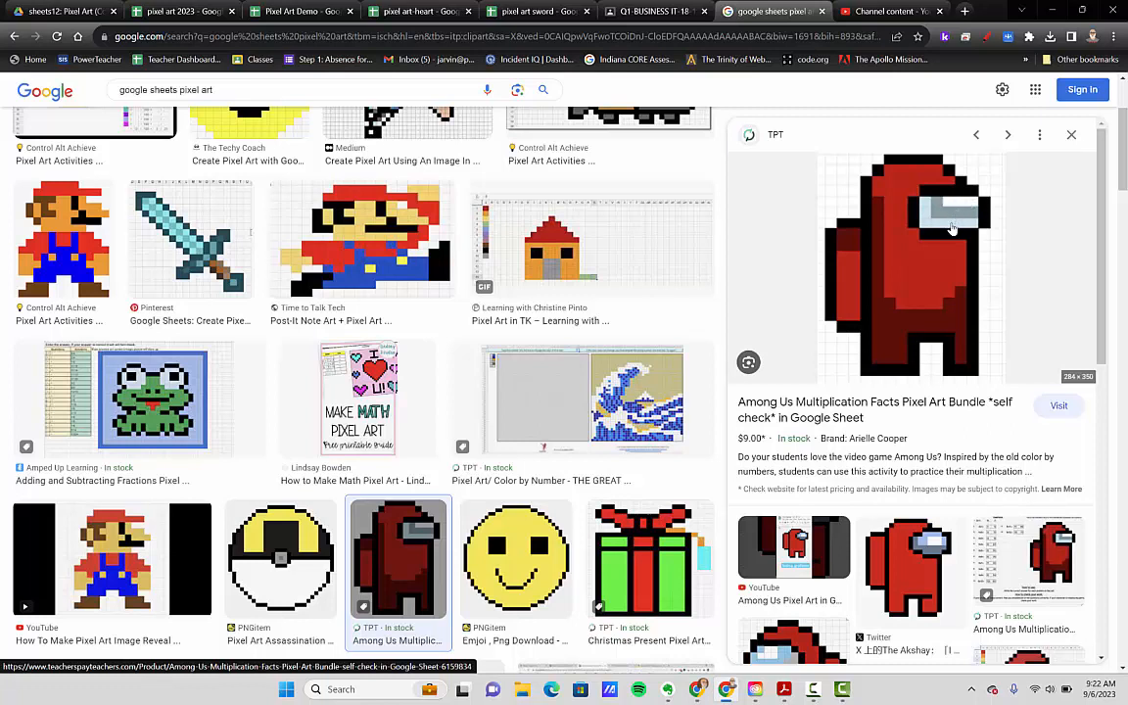
click(1073, 134)
scroll(534, 496, down, 2)
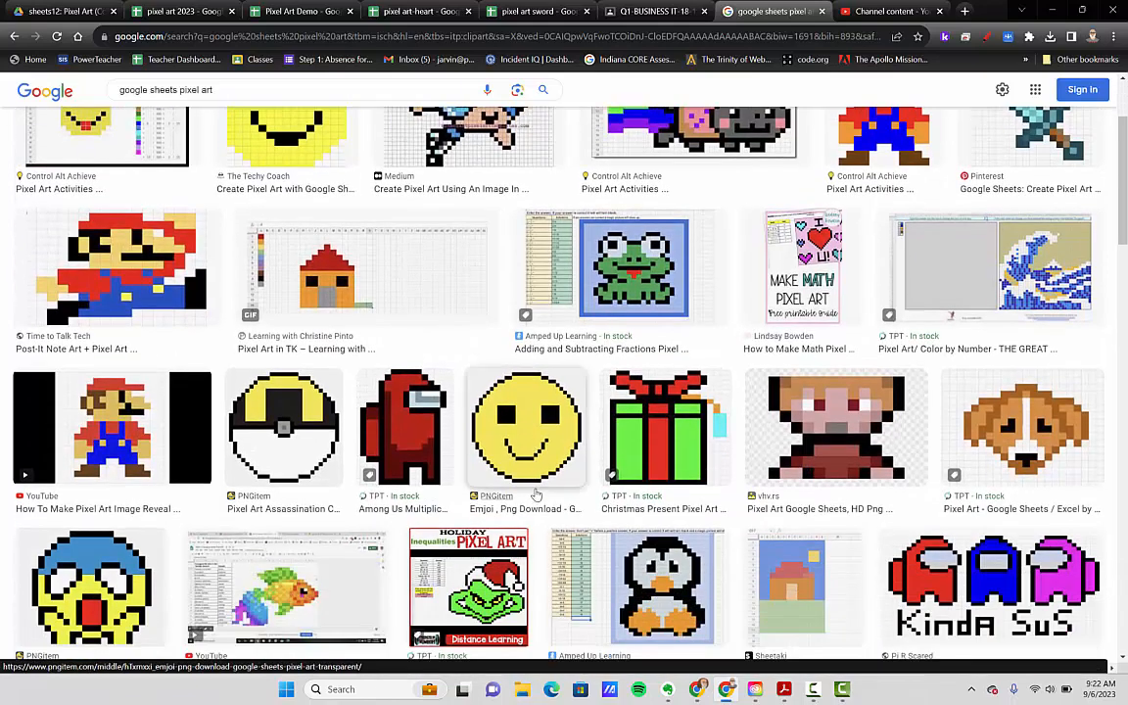
scroll(537, 496, up, 2)
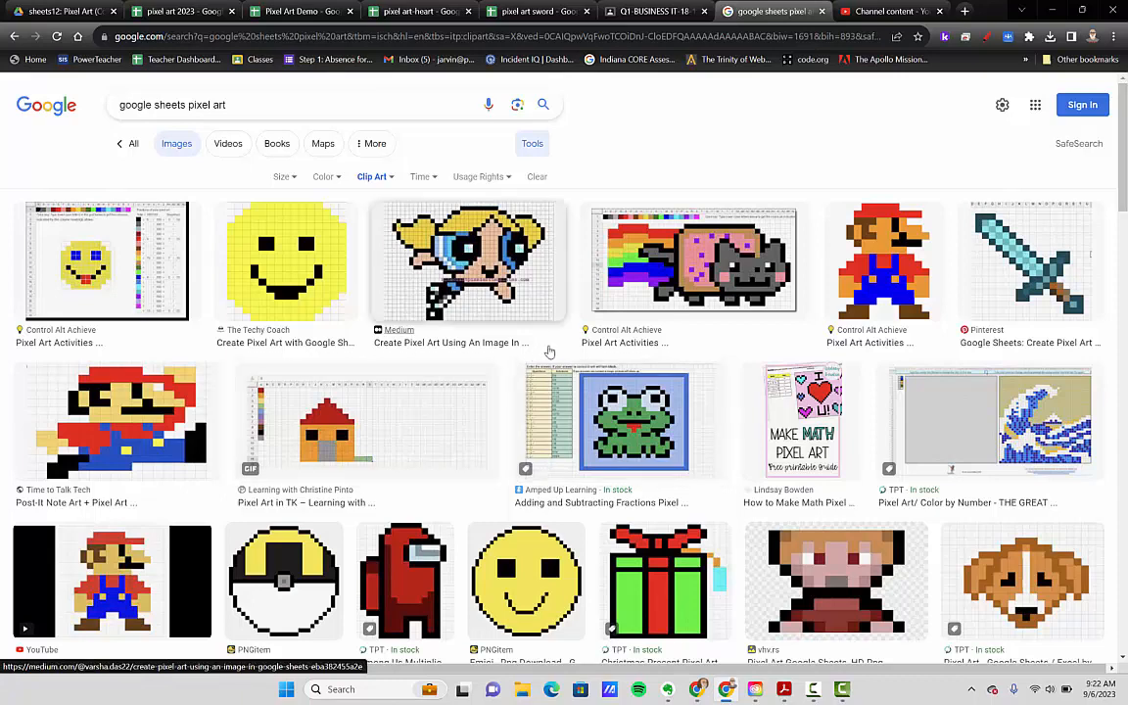
Switch back to the pixel art 2023 spreadsheet and start a conditional formatting rule for the whole sheet, range A1:Z1000.
click(182, 11)
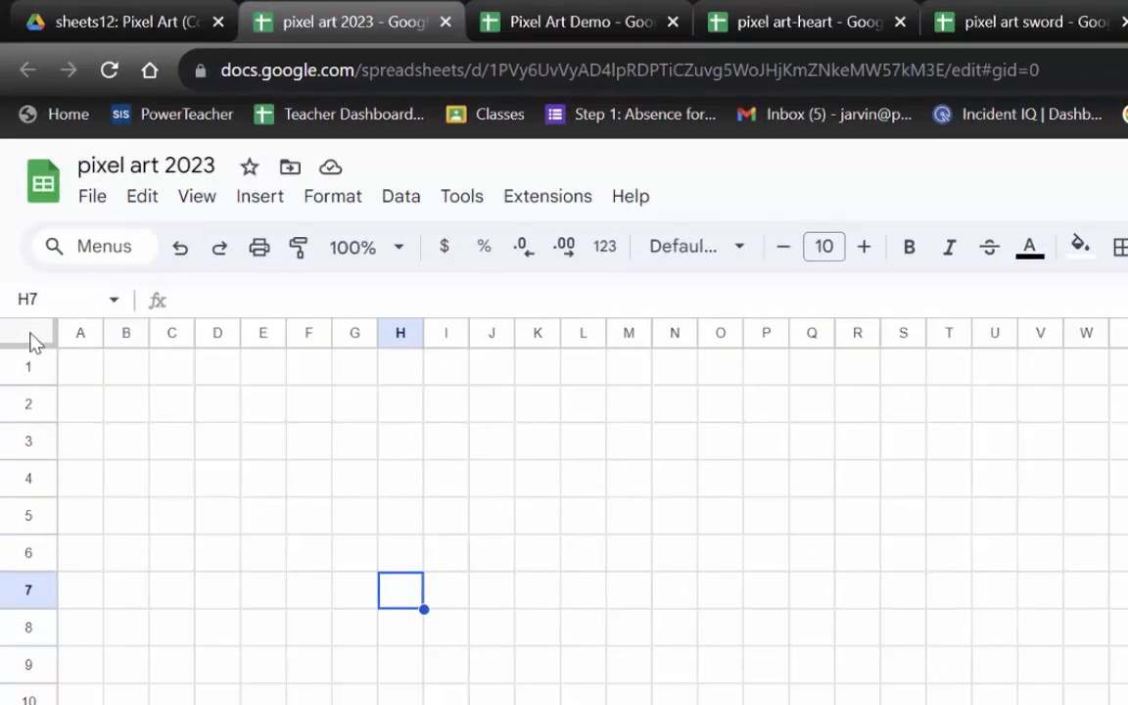
click(34, 335)
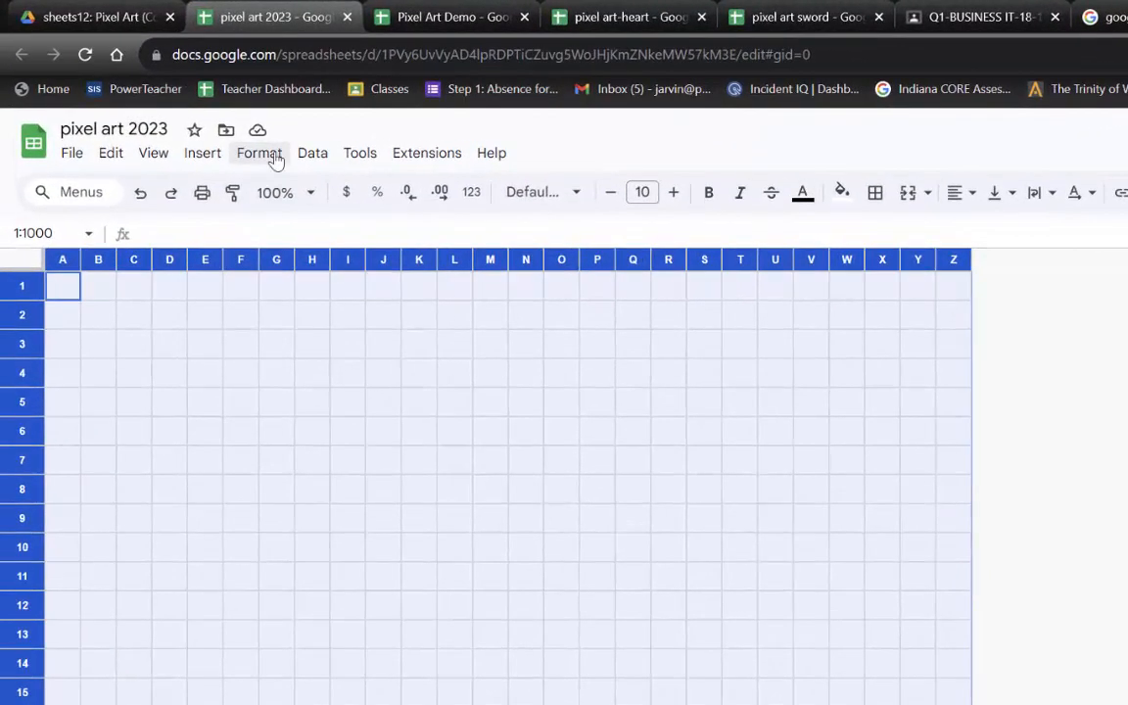
click(173, 102)
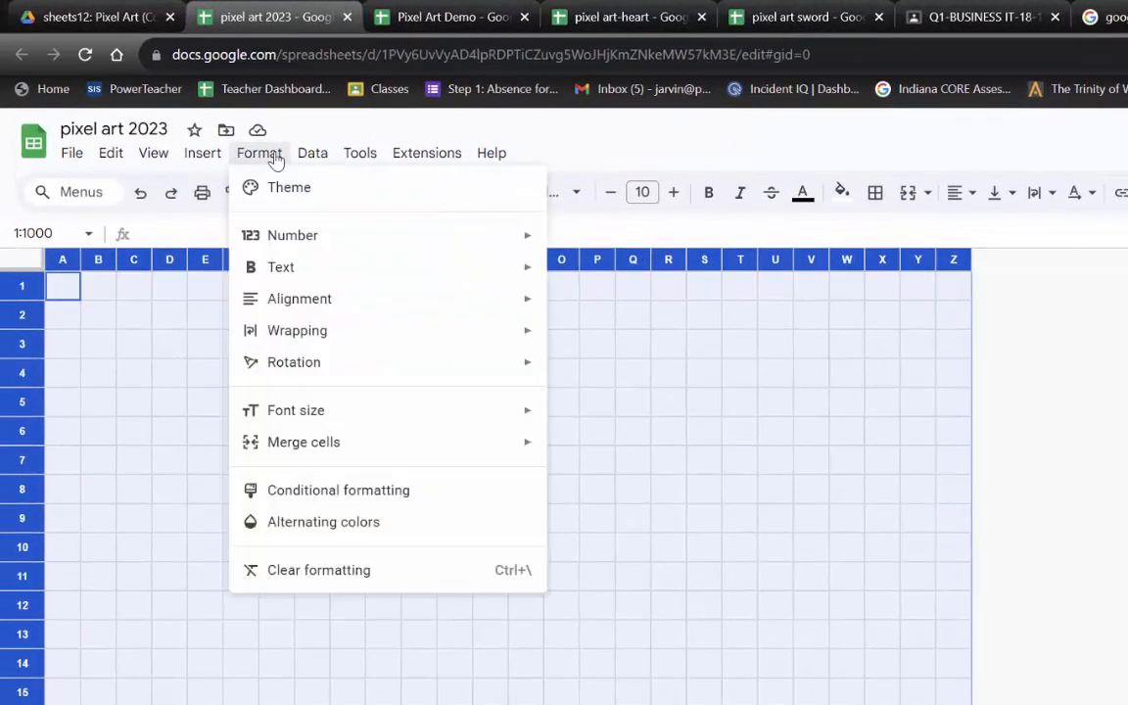
click(289, 499)
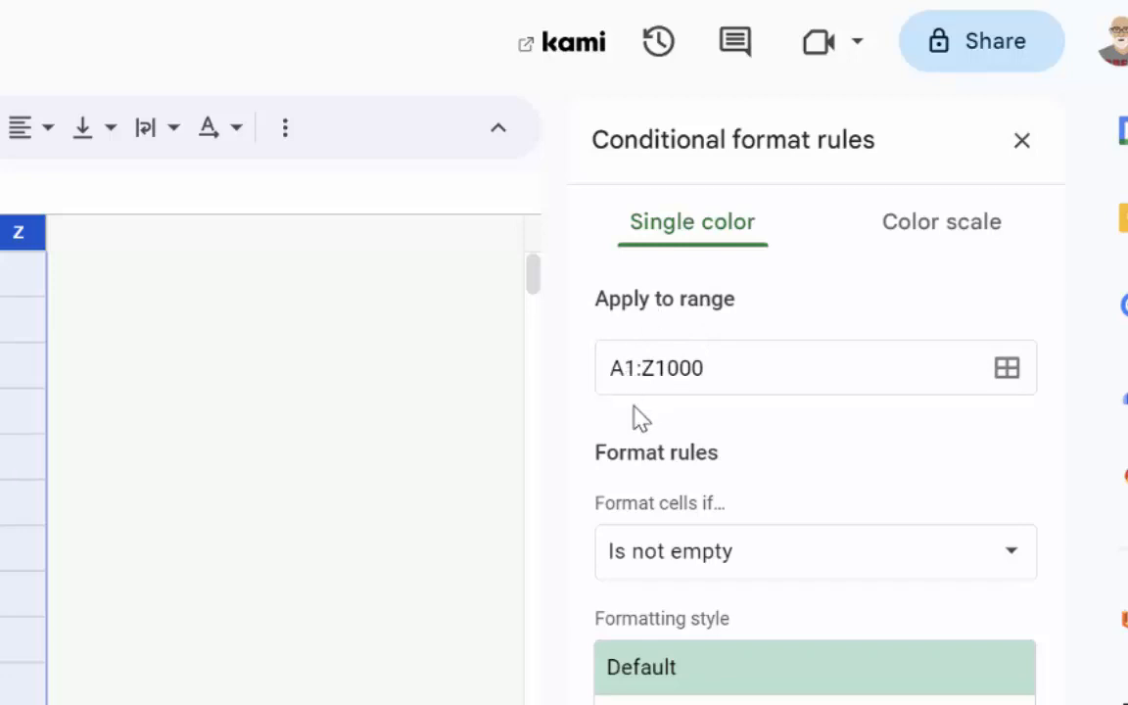
click(729, 362)
drag(729, 363, 597, 397)
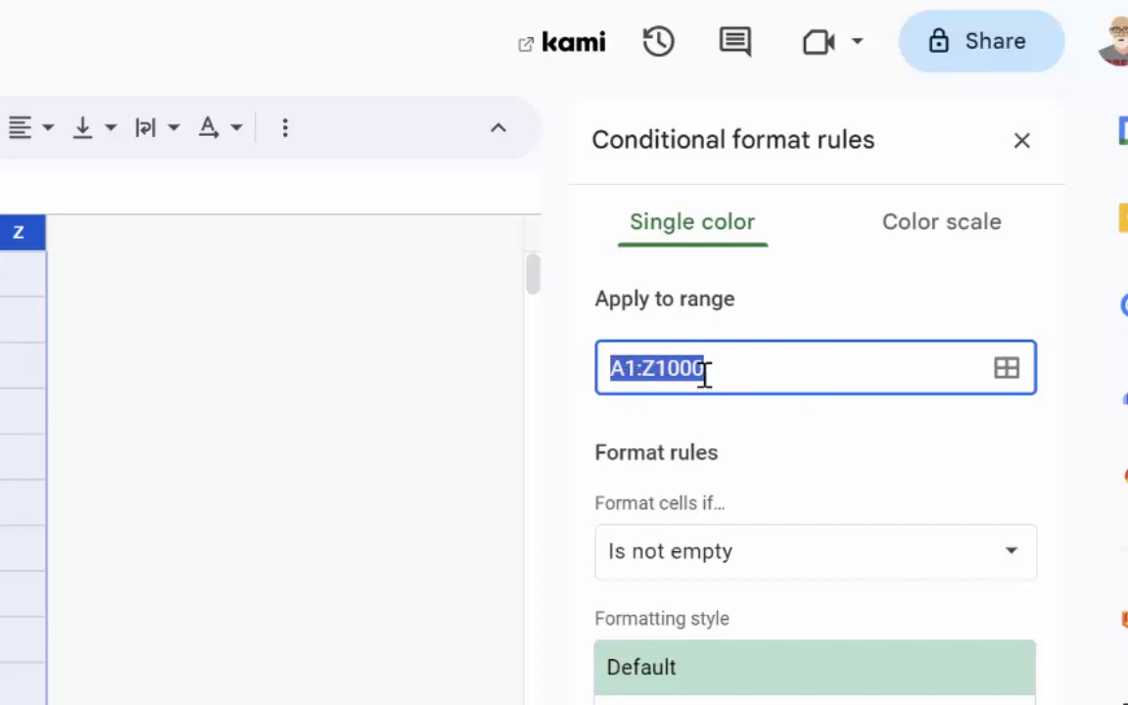
click(825, 338)
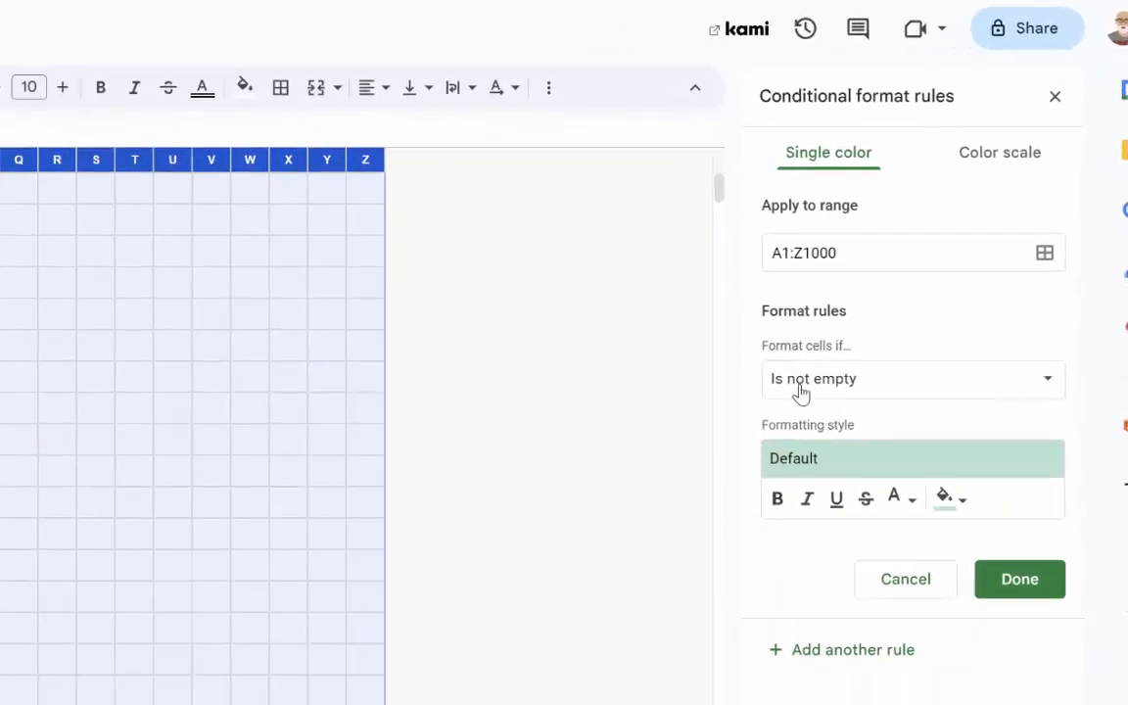
Define the rule so that cells equal to 1 get a yellow fill, and save it.
click(803, 389)
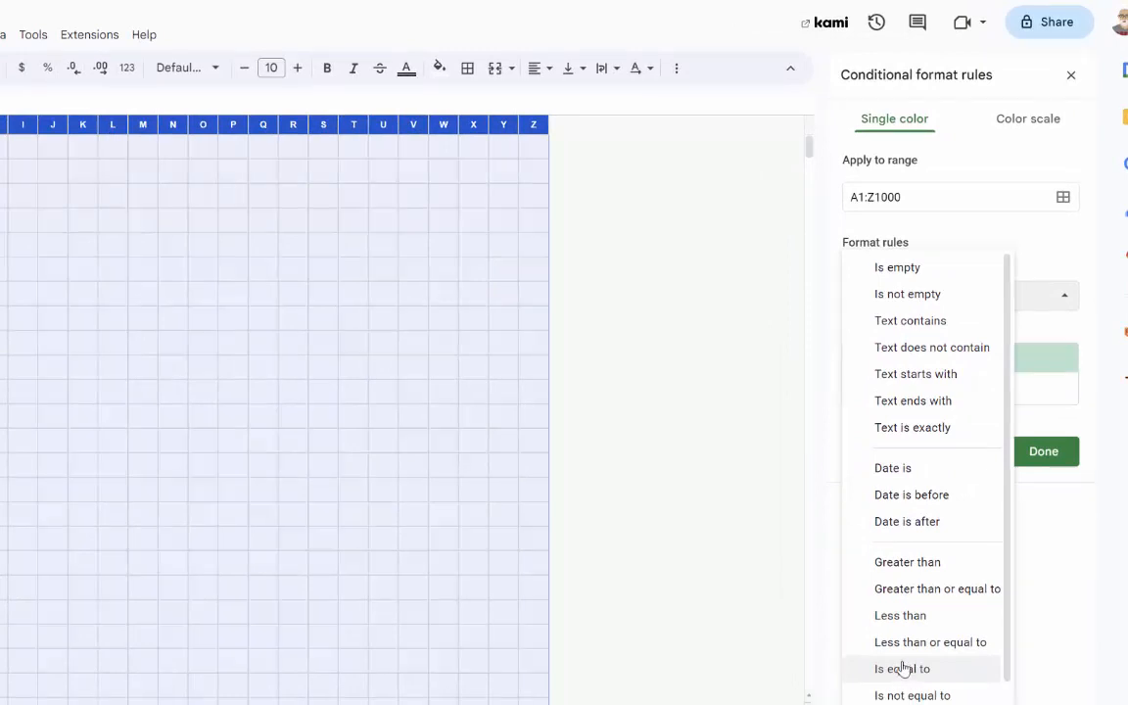
click(902, 669)
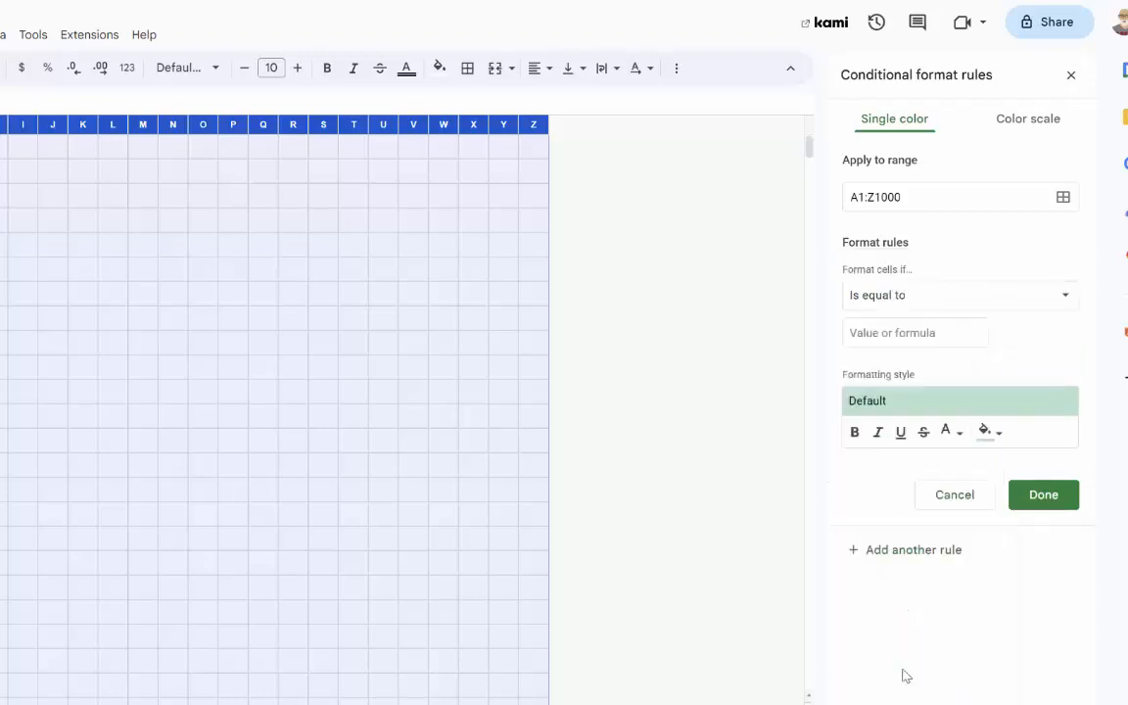
click(886, 338)
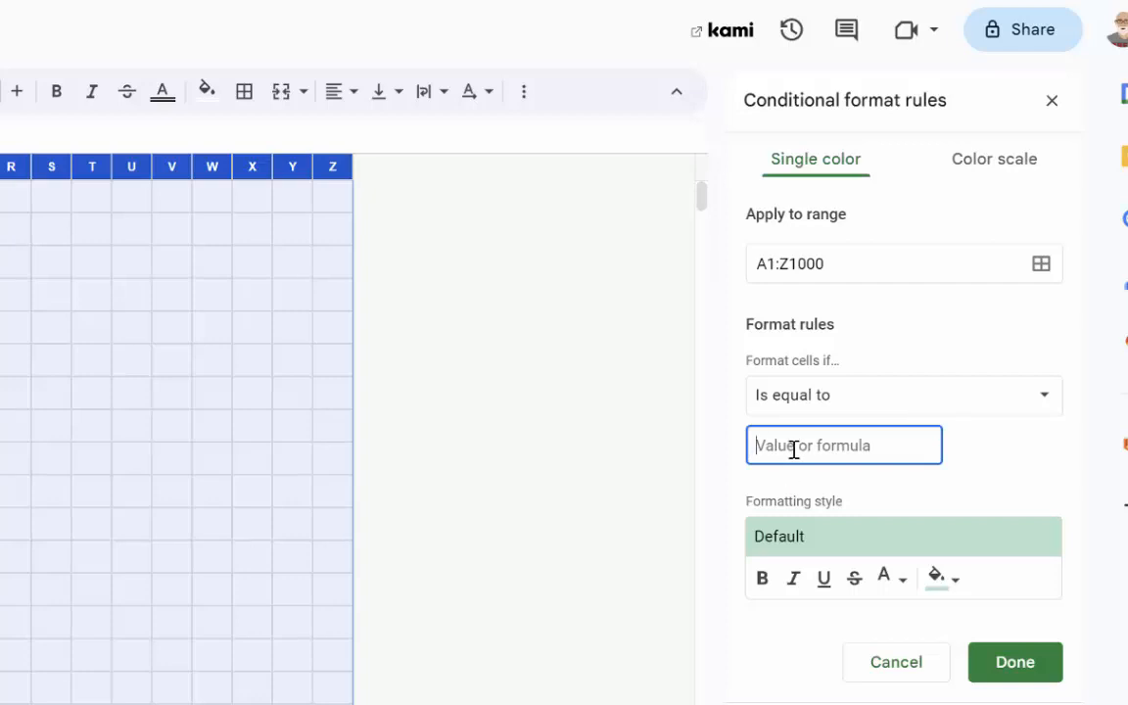
text(1)
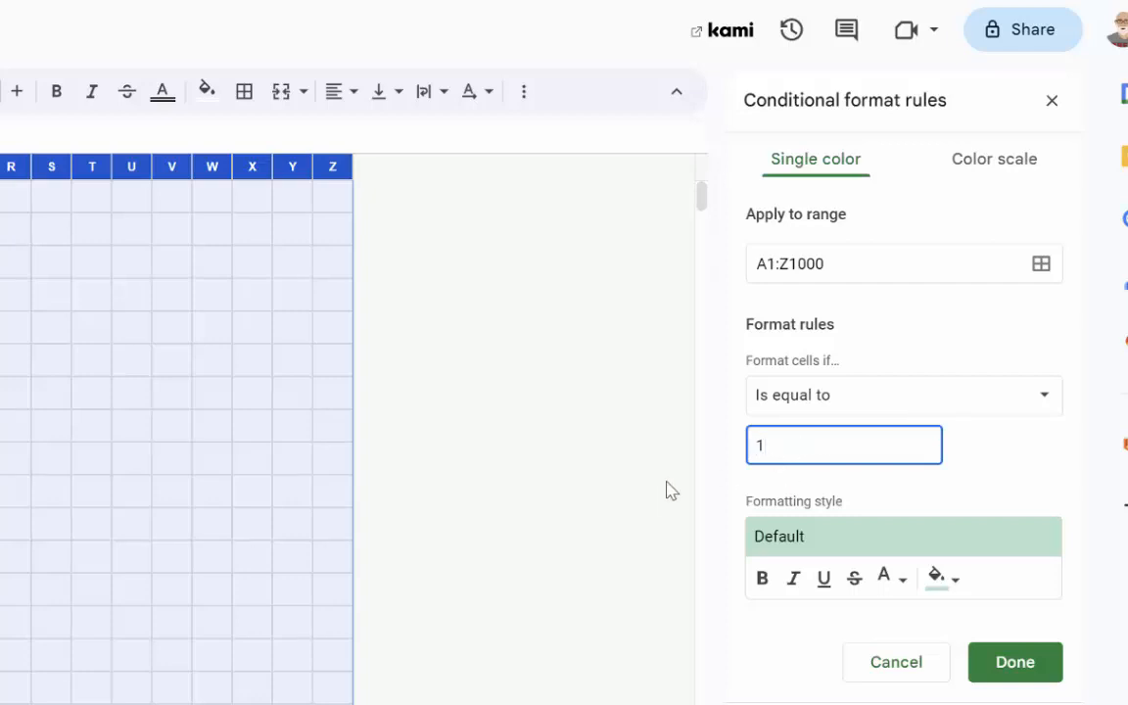
click(953, 586)
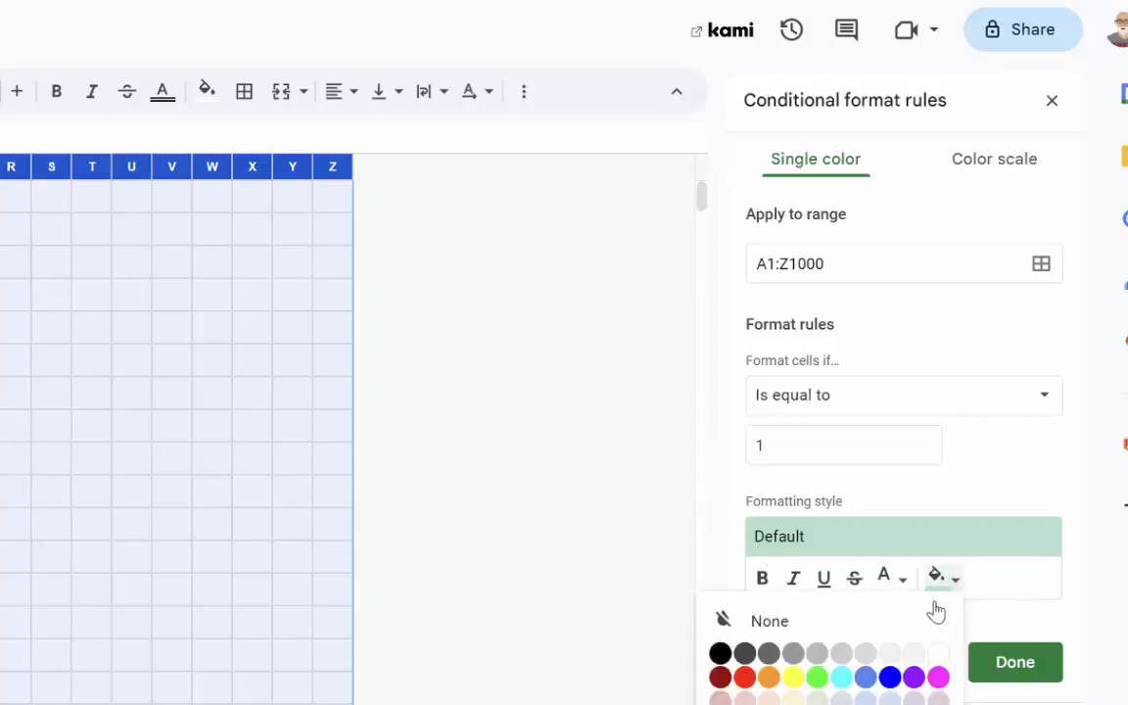
click(793, 677)
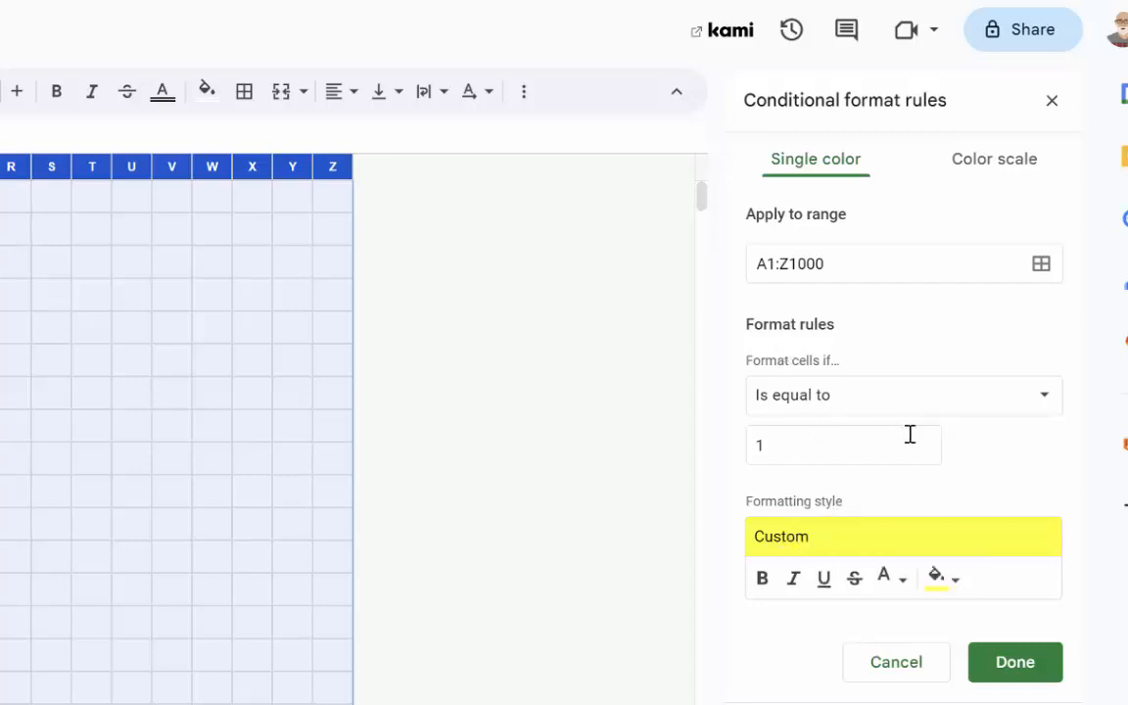
click(765, 449)
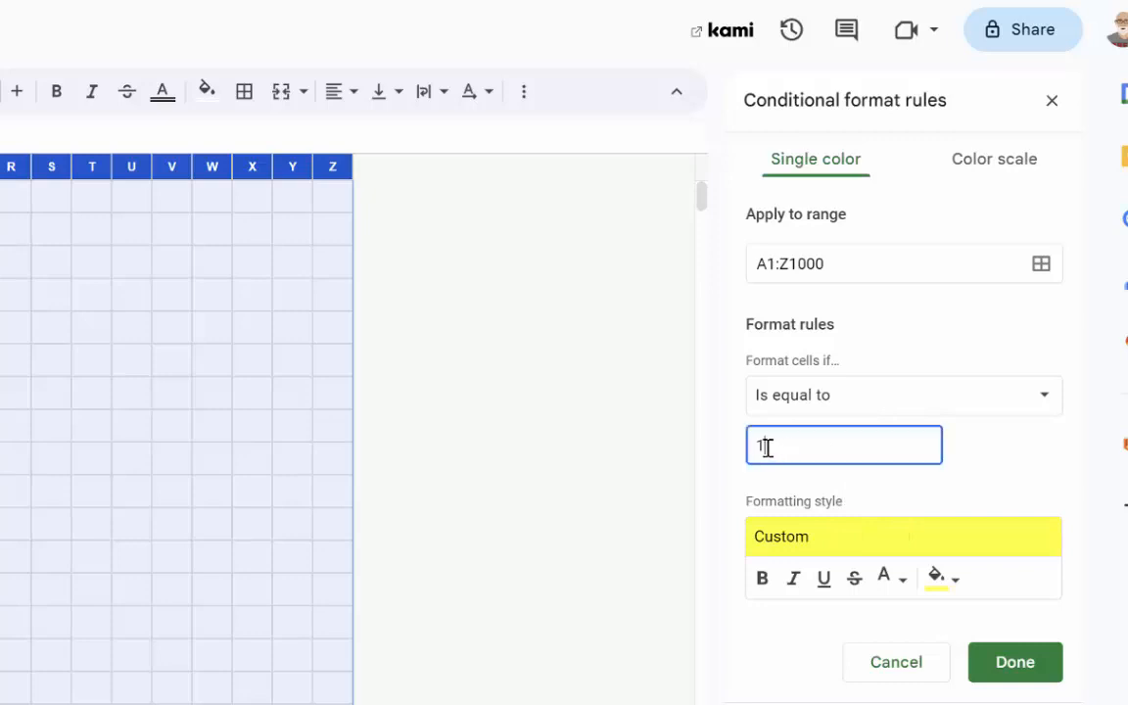
drag(763, 446, 751, 457)
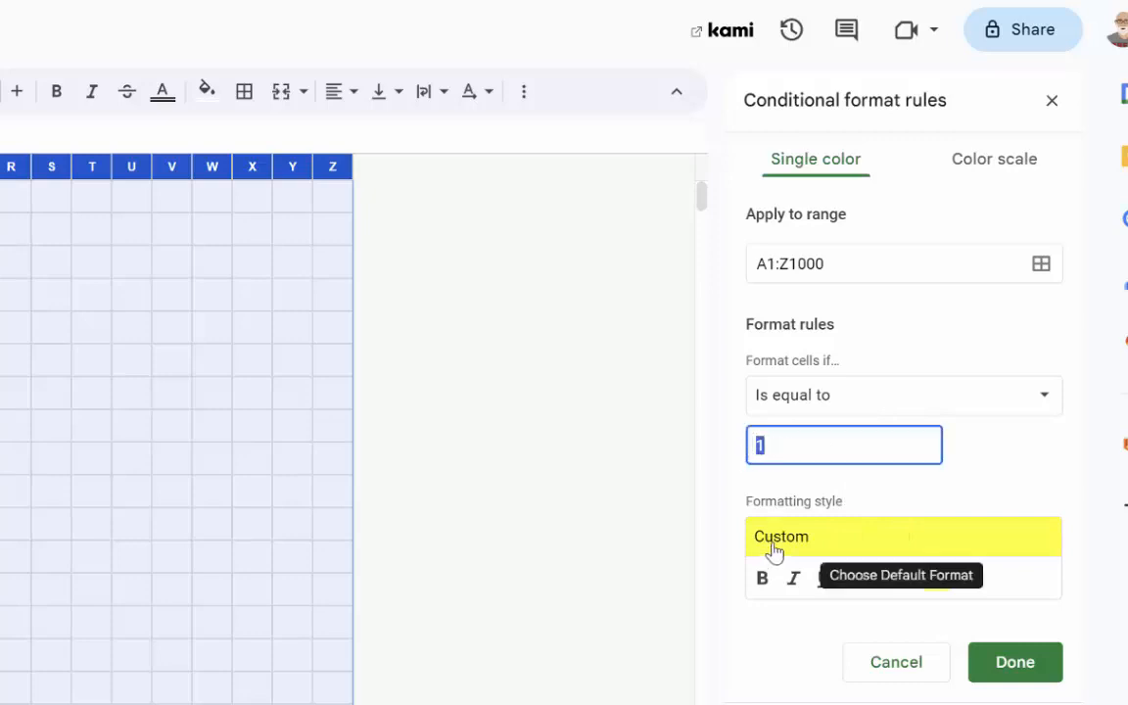
click(997, 674)
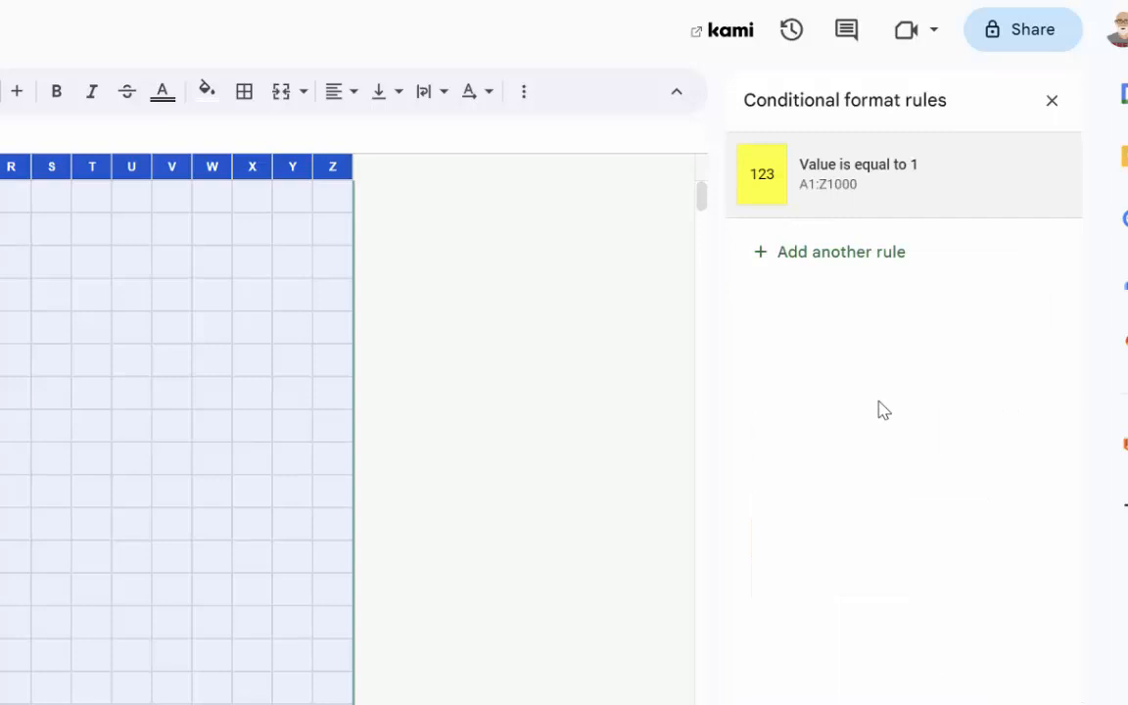
Add a second rule for A1:Z1000 that fills cells equal to 2 with black, and save it.
click(798, 257)
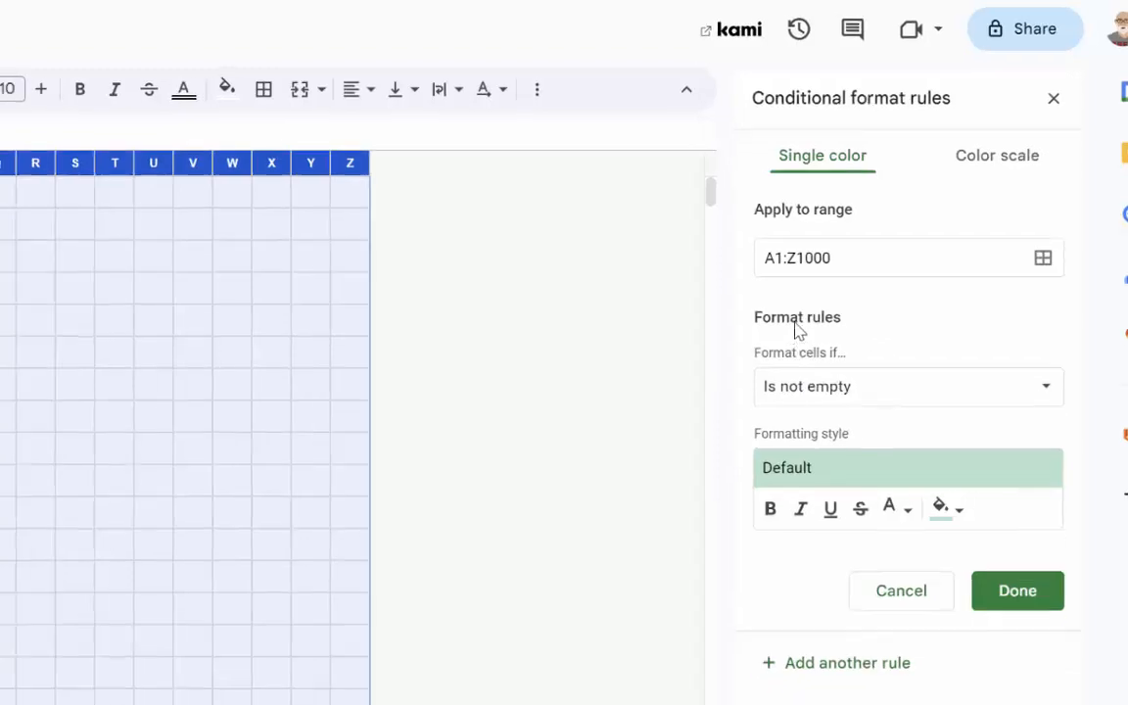
click(875, 316)
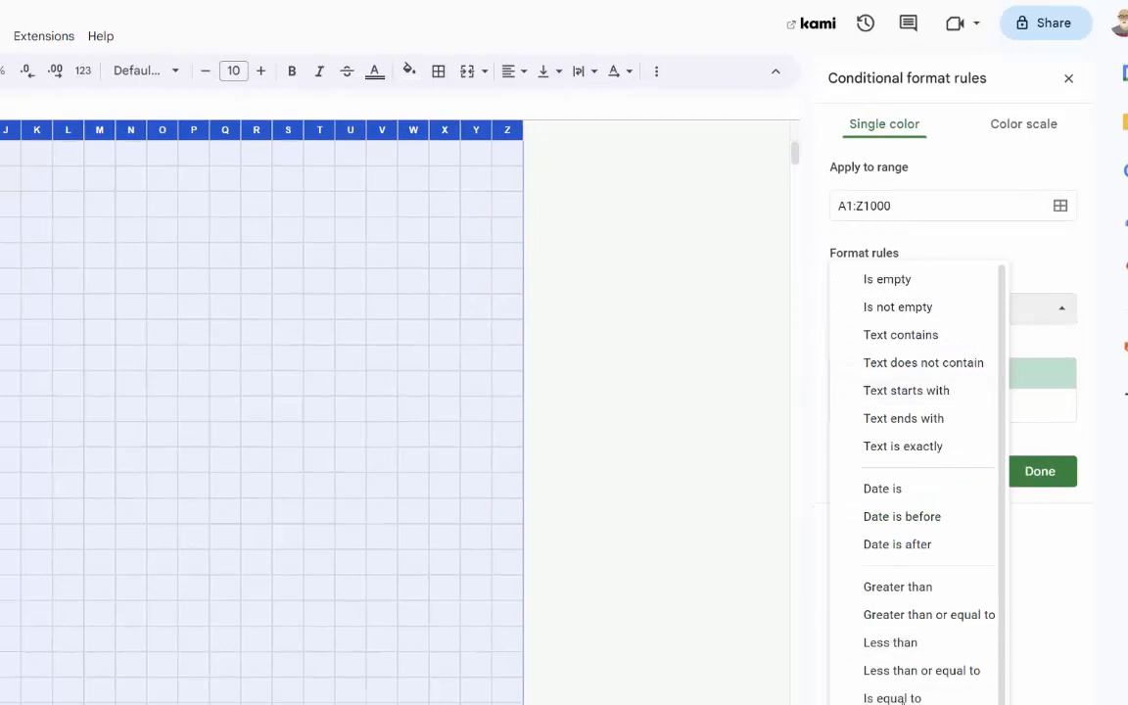
click(892, 697)
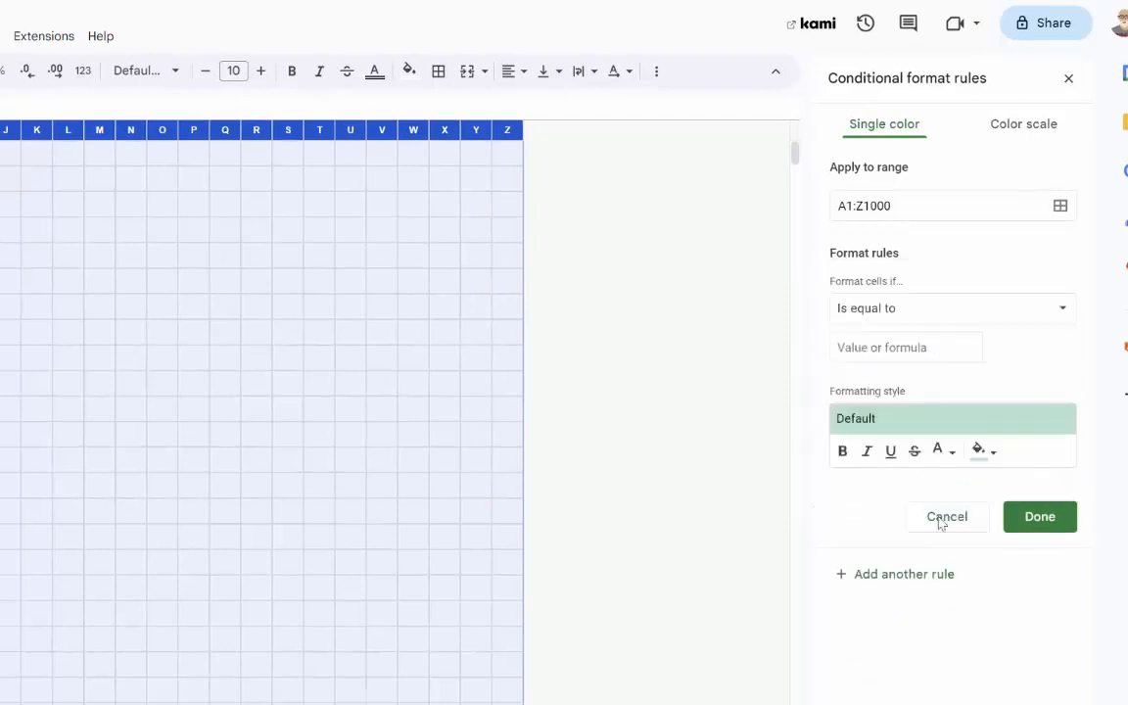
click(895, 341)
text(2)
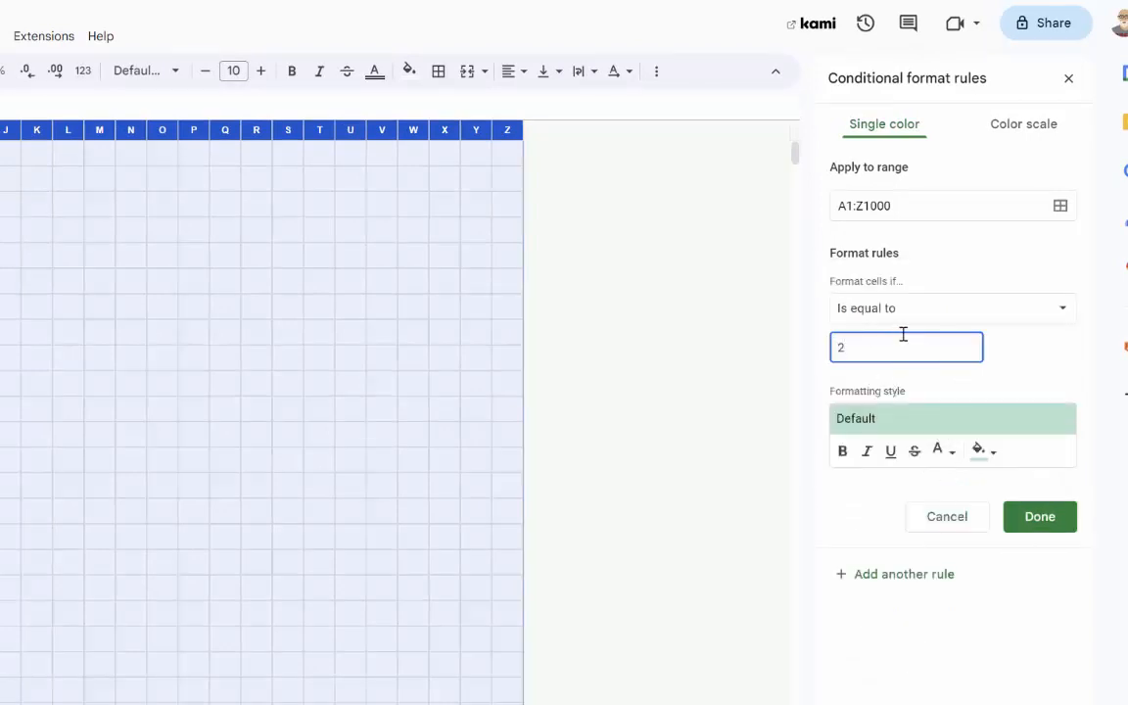
click(991, 457)
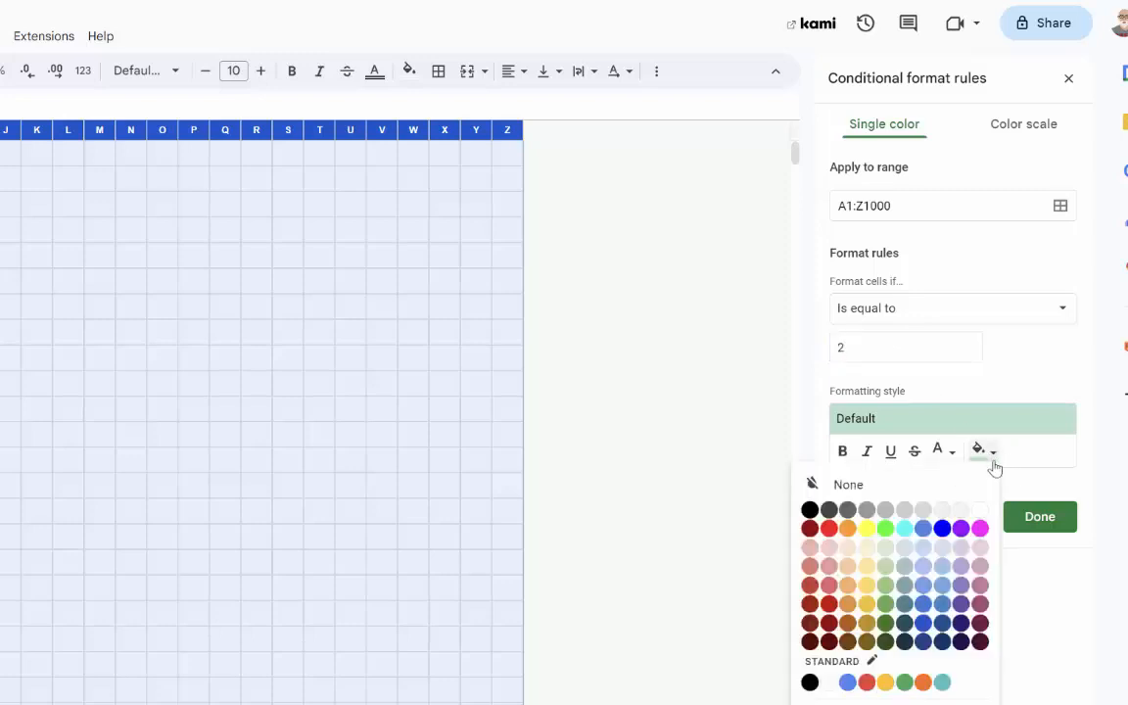
click(810, 510)
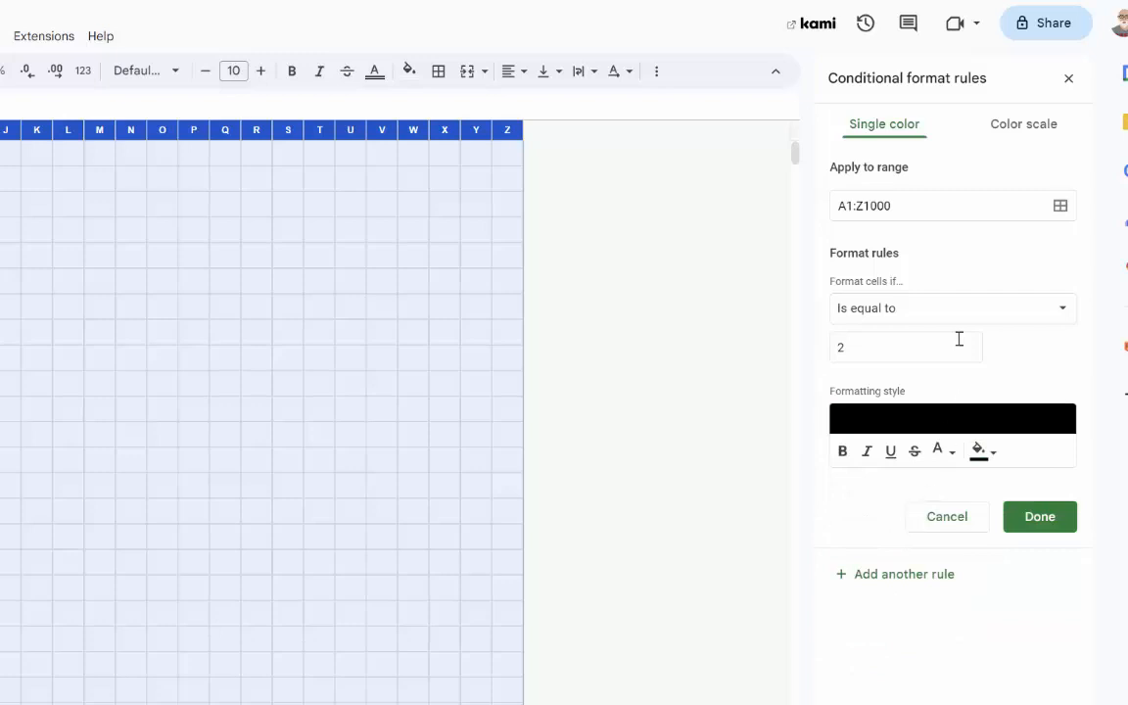
click(1038, 519)
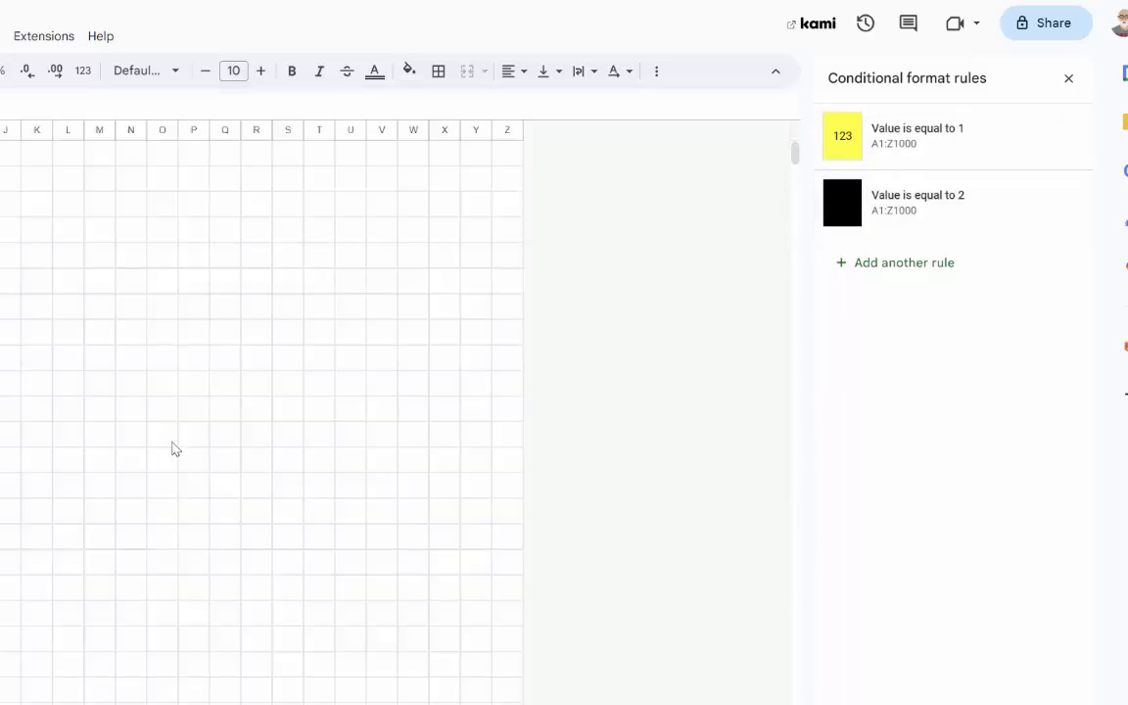
Enter 1 in cells I5 to P5 to form the yellow top row of the pixel face.
text(1)
key(Tab)
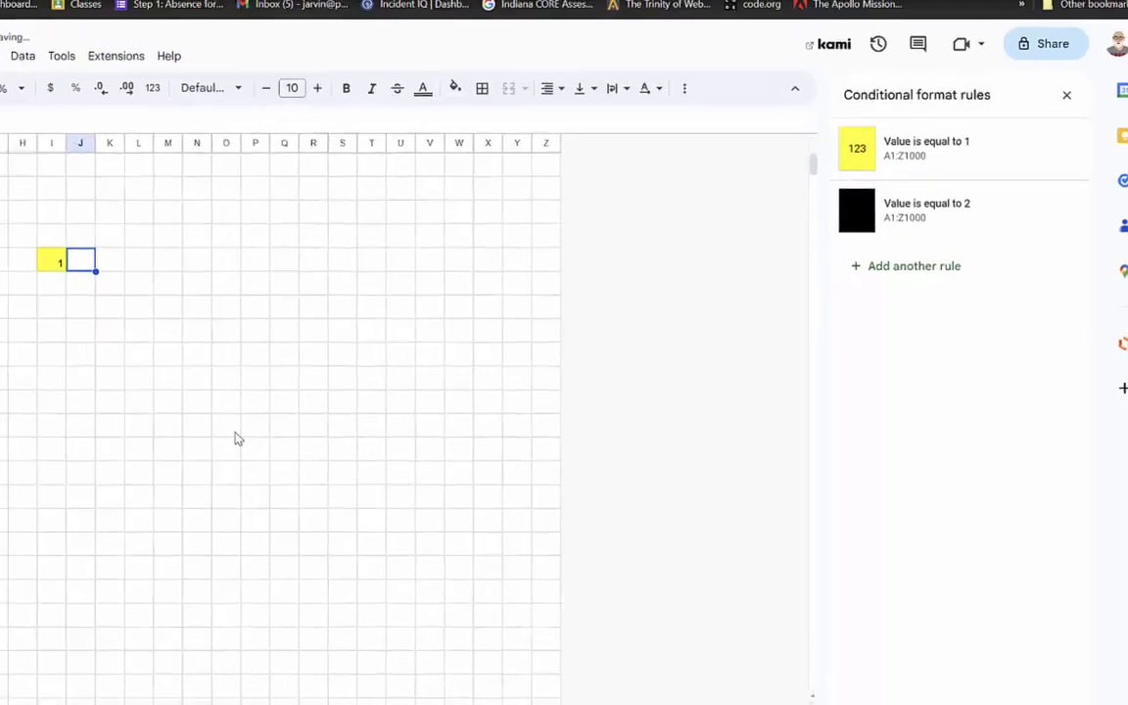
text(1)
key(Tab)
text(1)
key(Tab)
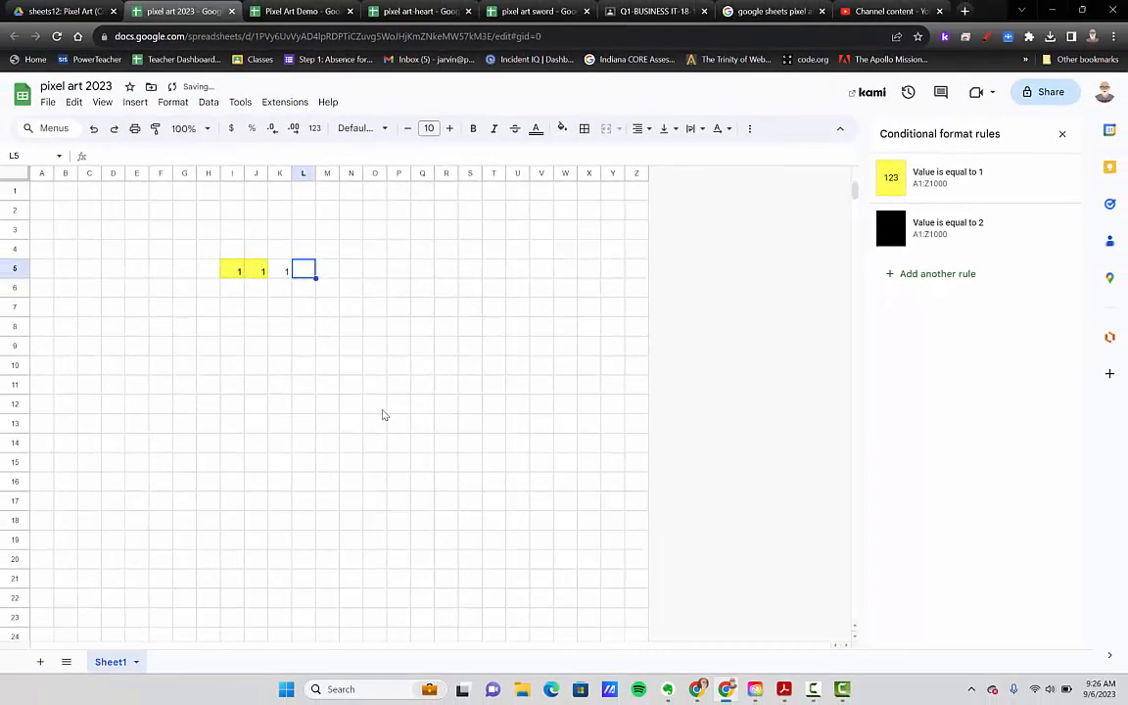
text(1)
key(Tab)
text(1)
key(Tab)
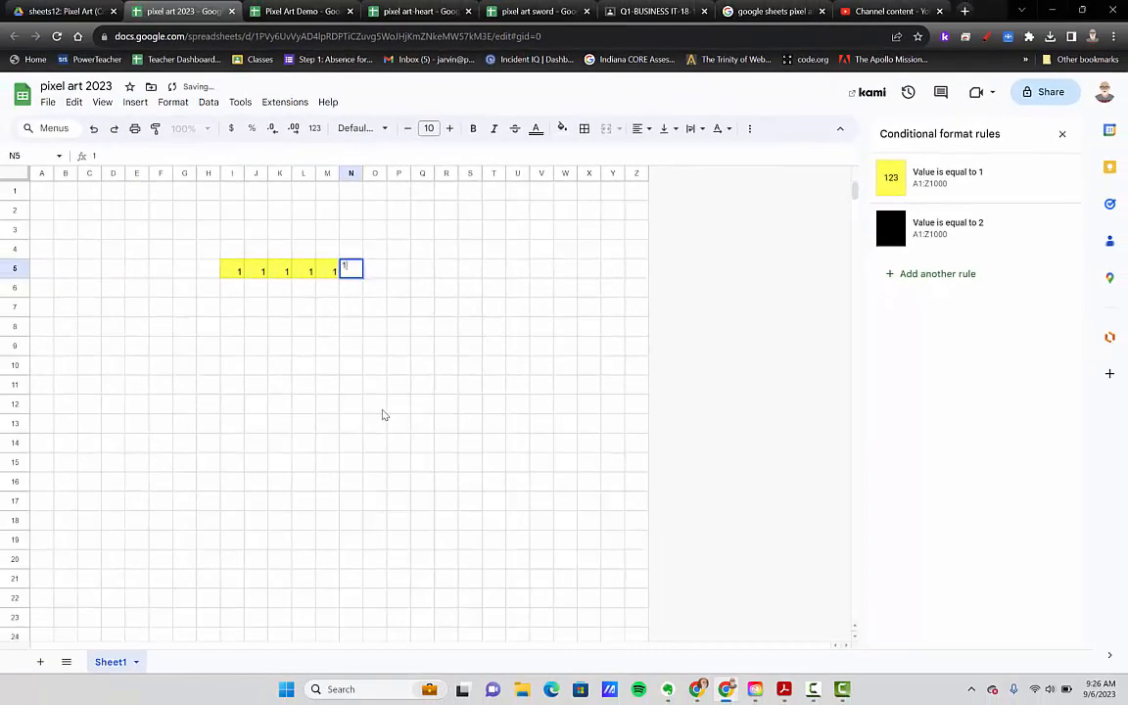
text(1	1	1)
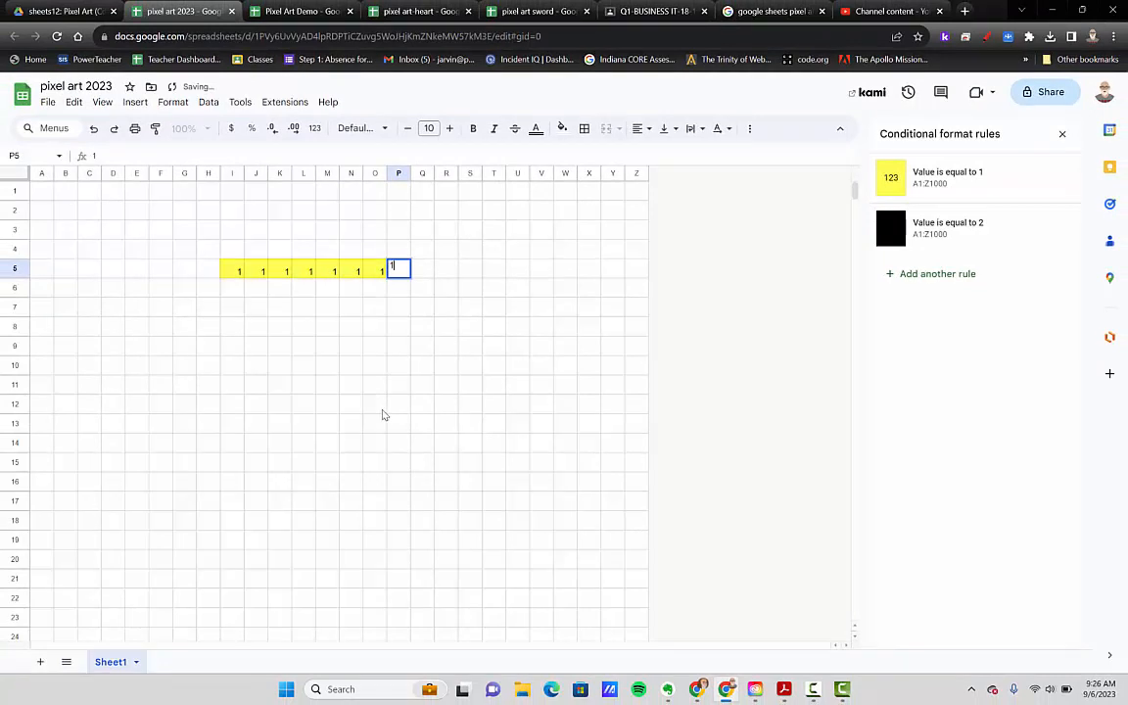
key(Down)
Enter 1 in cells H6 to Q6, making this row one cell wider on each side than row 5.
key(Left)
key(Left)
key(Left)
key(Left)
key(Left)
key(Left)
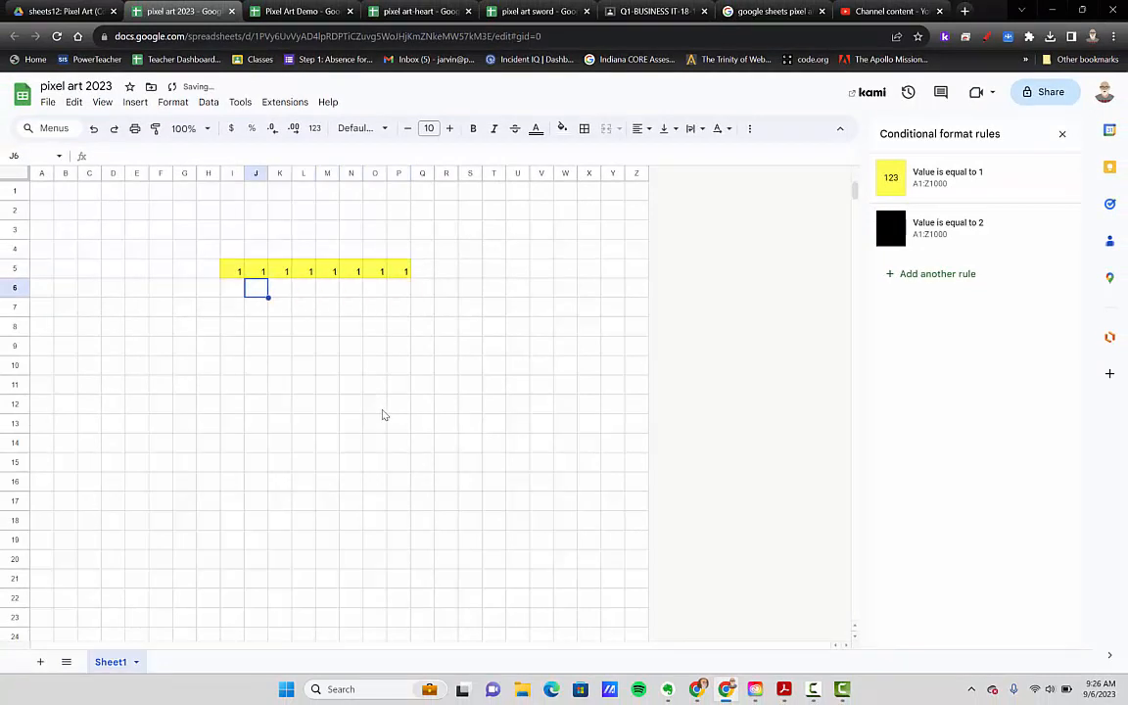
key(Left)
key(Left)
text(1)
key(Tab)
text(1)
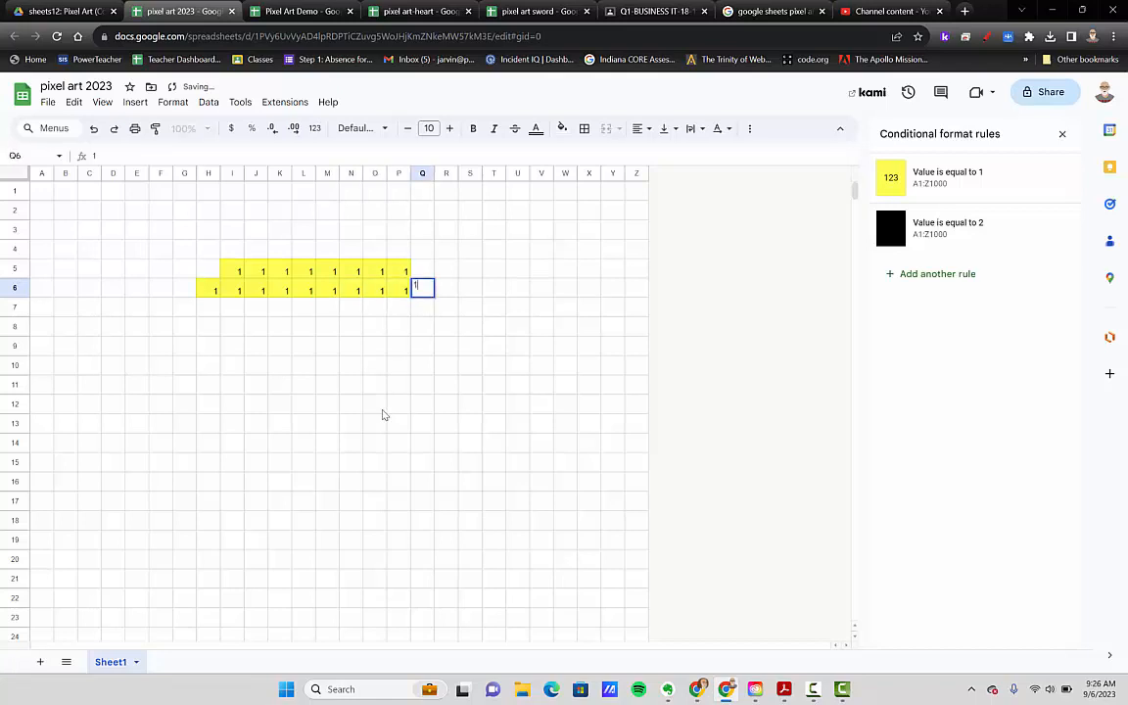
text(	1	1	1	1	1	1	1	1)
key(Down)
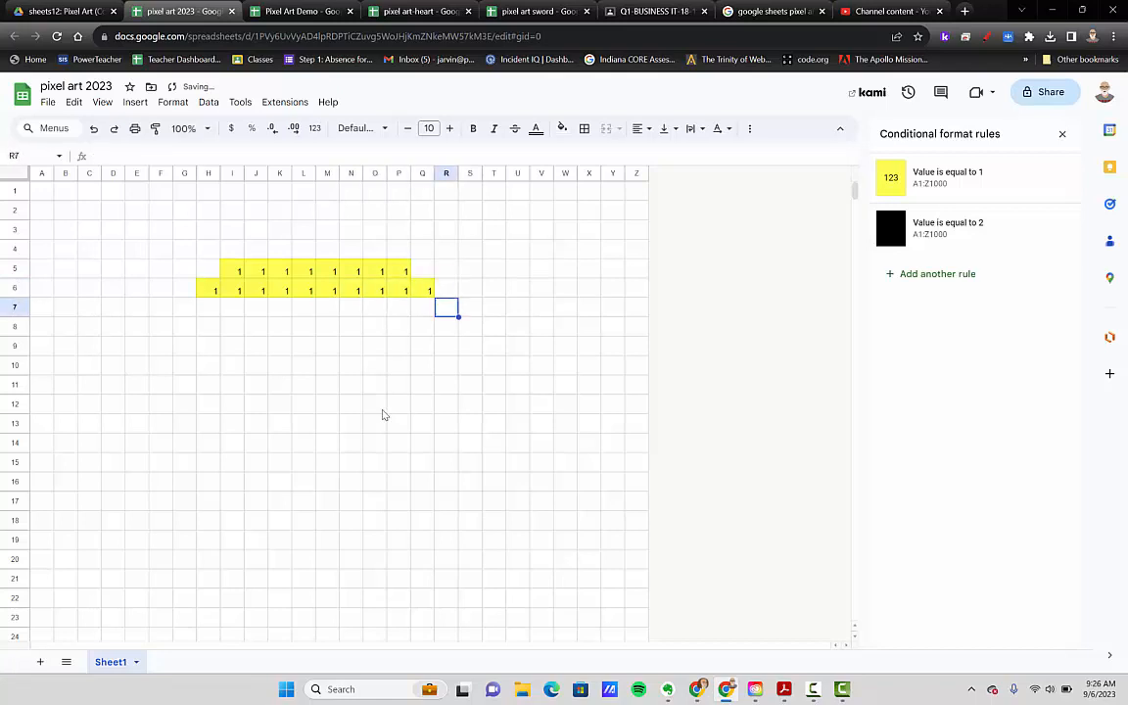
Enter 1 in every cell of row 7 from R7 back to G7.
text(1)
key(shift+Tab)
text(1)
key(shift+Tab)
text(1)
key(shift+Tab)
text(1)
key(shift+Tab)
text(1)
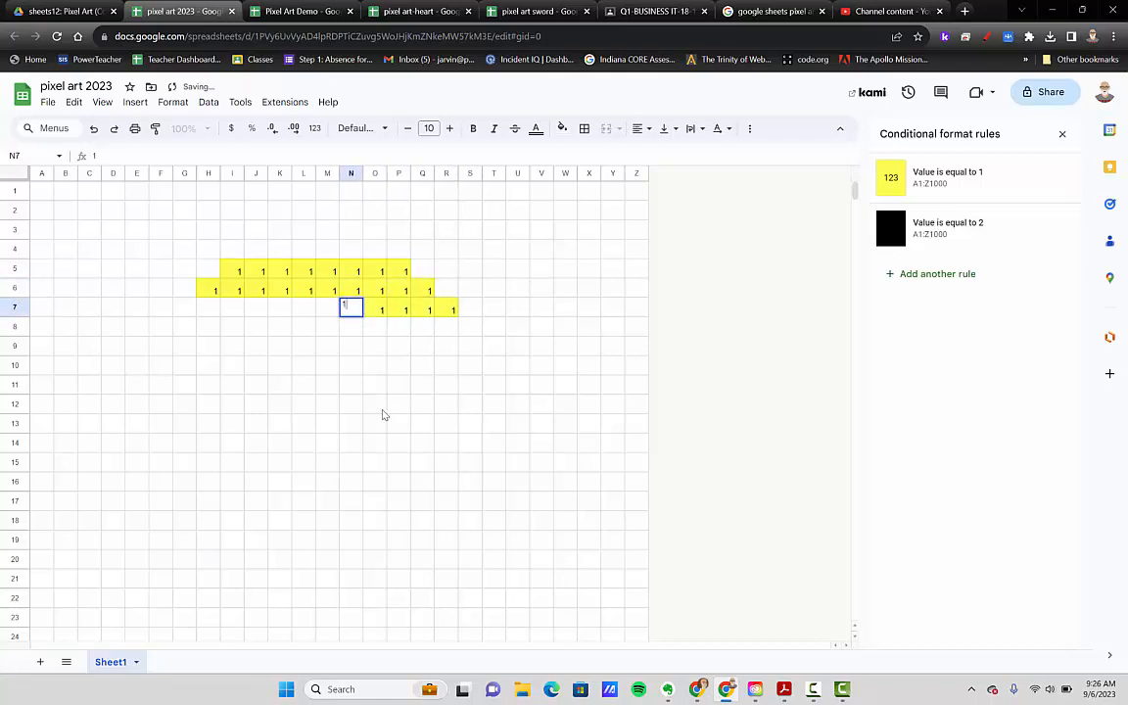
key(shift+Tab)
key(1)
key(shift+Tab)
key(1)
key(shift+Tab)
key(1)
key(shift+Tab)
key(1)
key(shift+Tab)
key(1)
key(shift+Tab)
key(1)
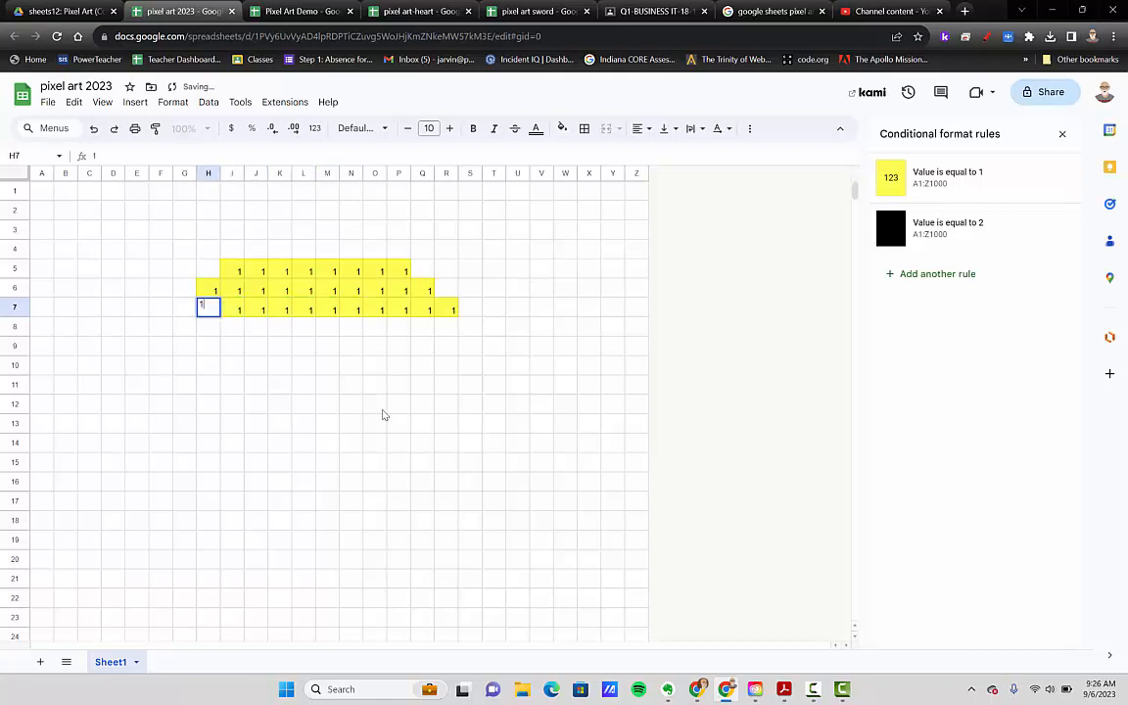
key(shift+Tab)
text(1)
key(shift+Tab)
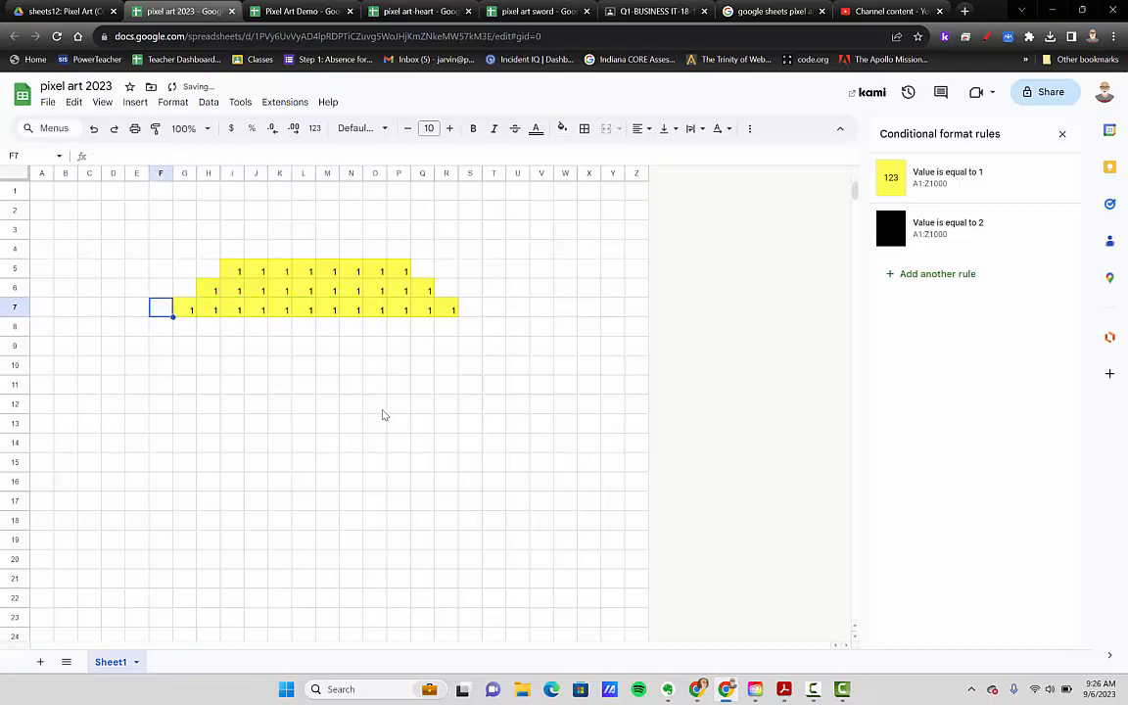
Enter 1 in cells F8 to S8 to form the full width of the yellow face.
key(Down)
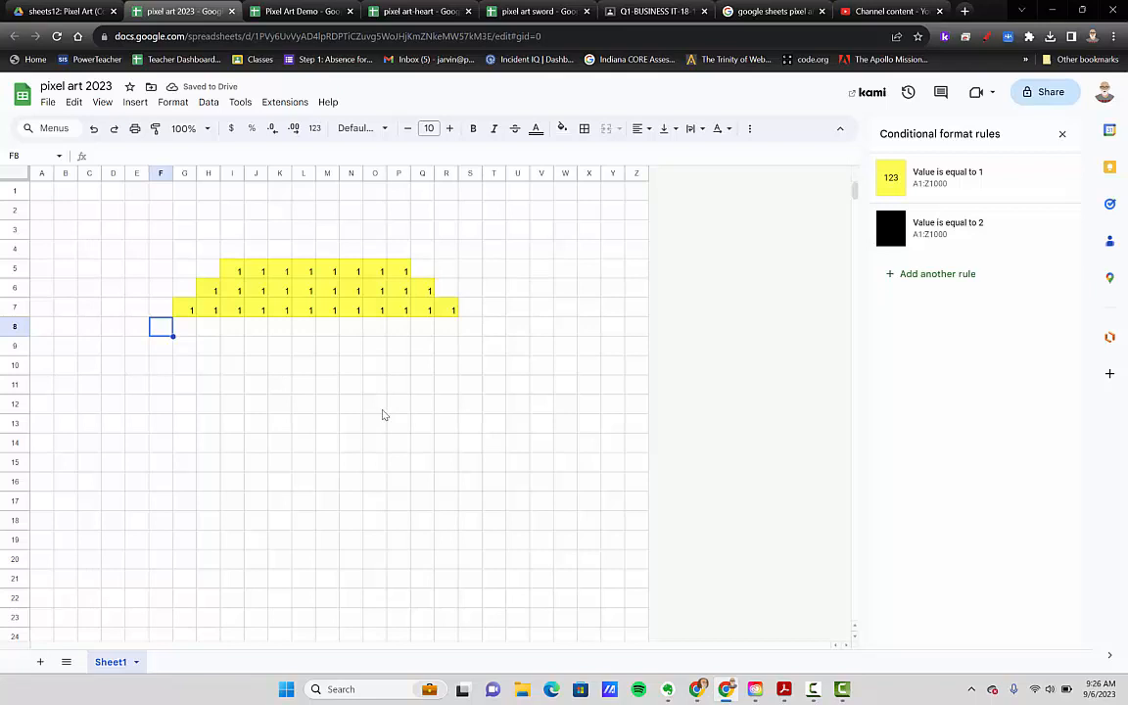
text(1)
key(Tab)
text(1)
key(Tab)
text(1)
key(Tab)
text(1)
key(Tab)
text(1)
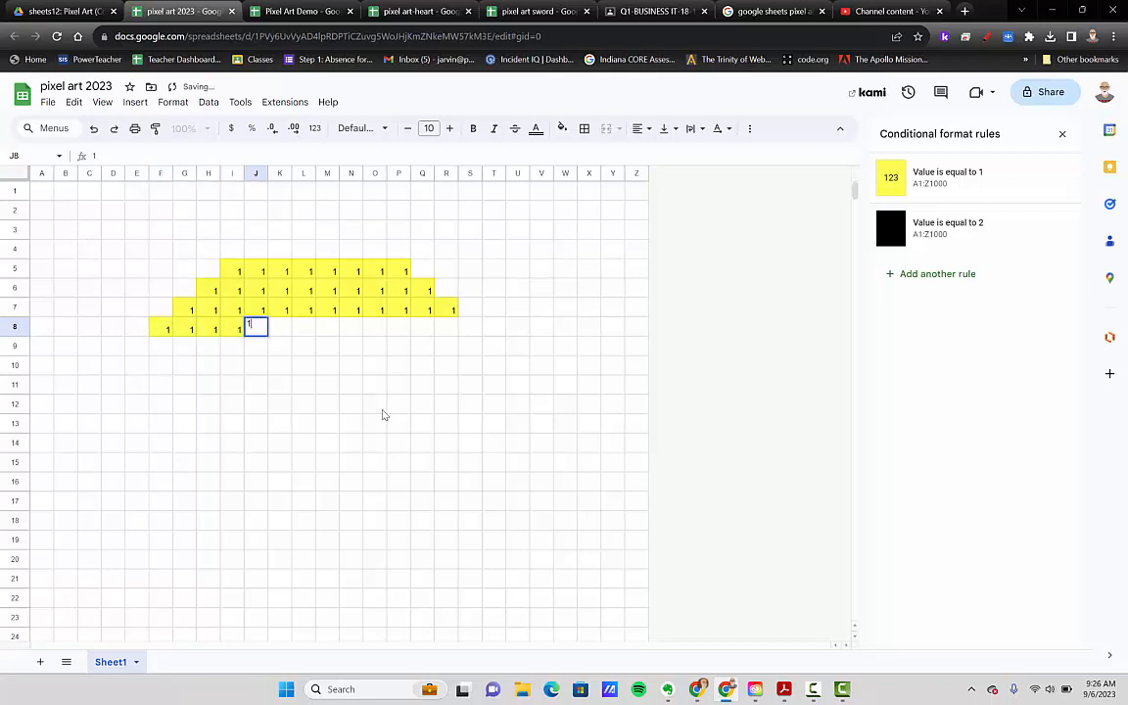
text(	1	1	1	1	1	1	1)
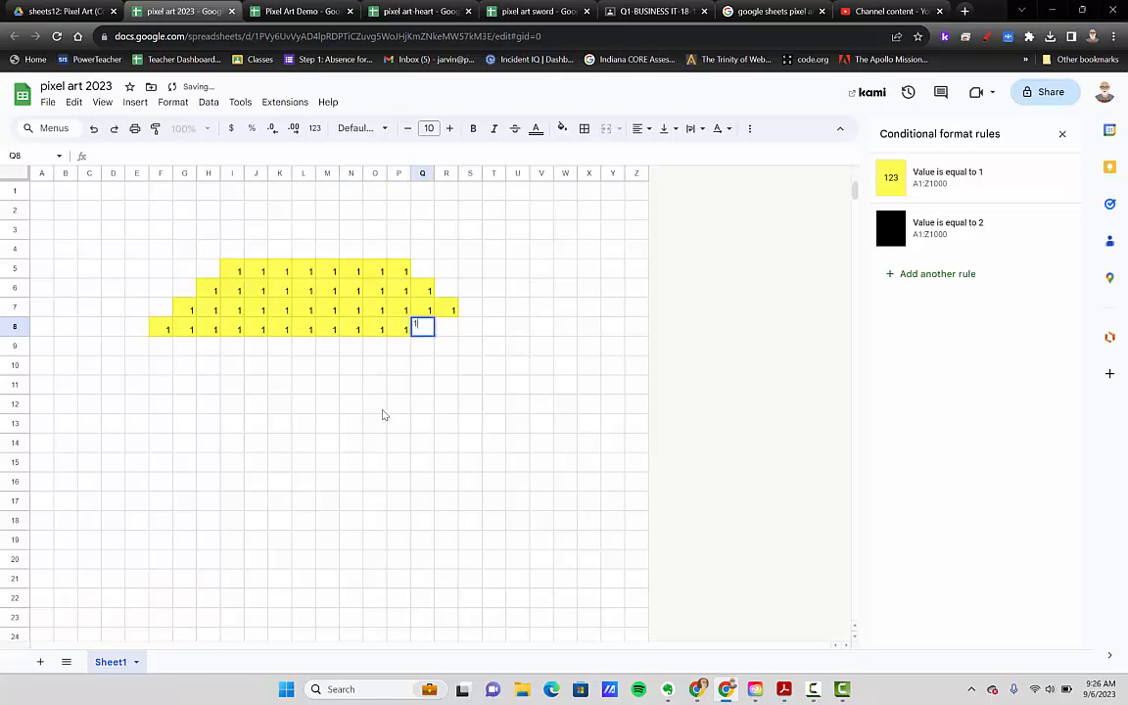
key(Tab)
text(1)
key(Tab)
text(1)
key(Tab)
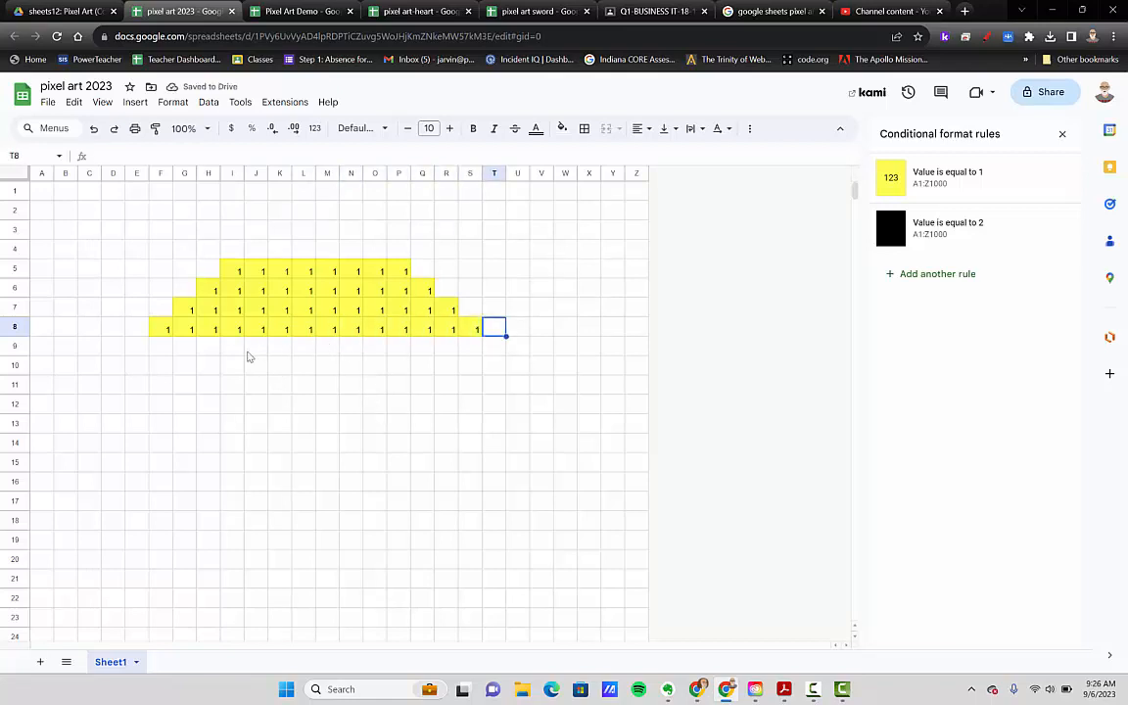
Fill the values of F8:S8 down to row 18.
drag(164, 333, 468, 334)
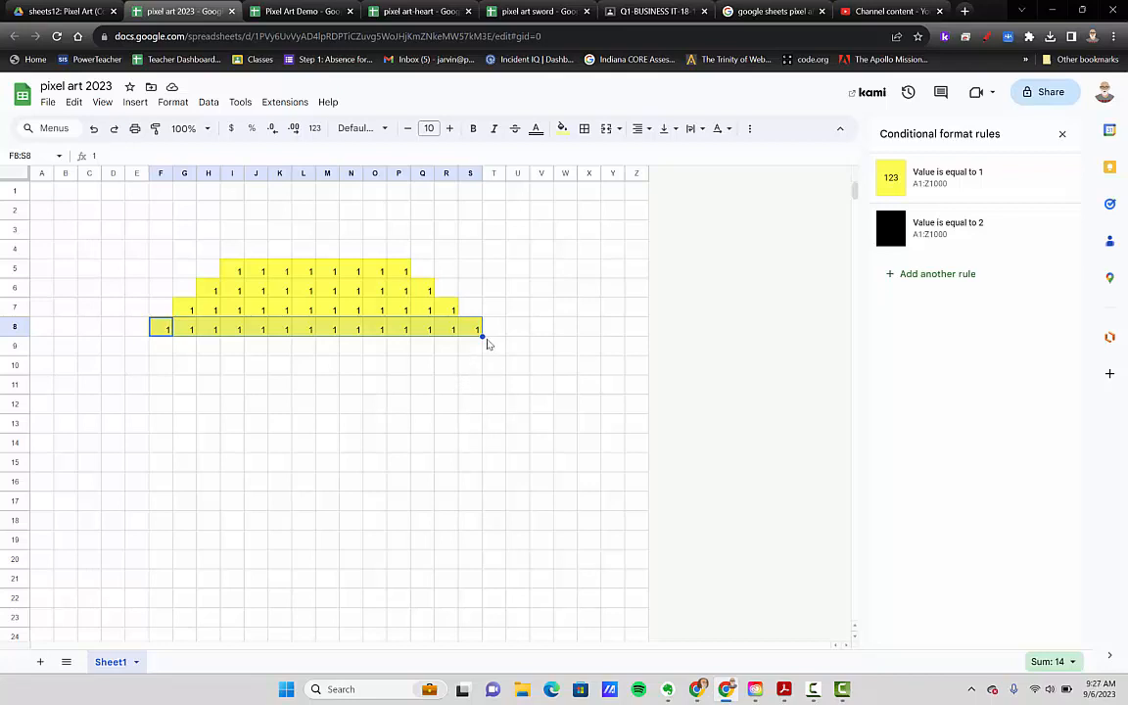
drag(481, 336, 479, 524)
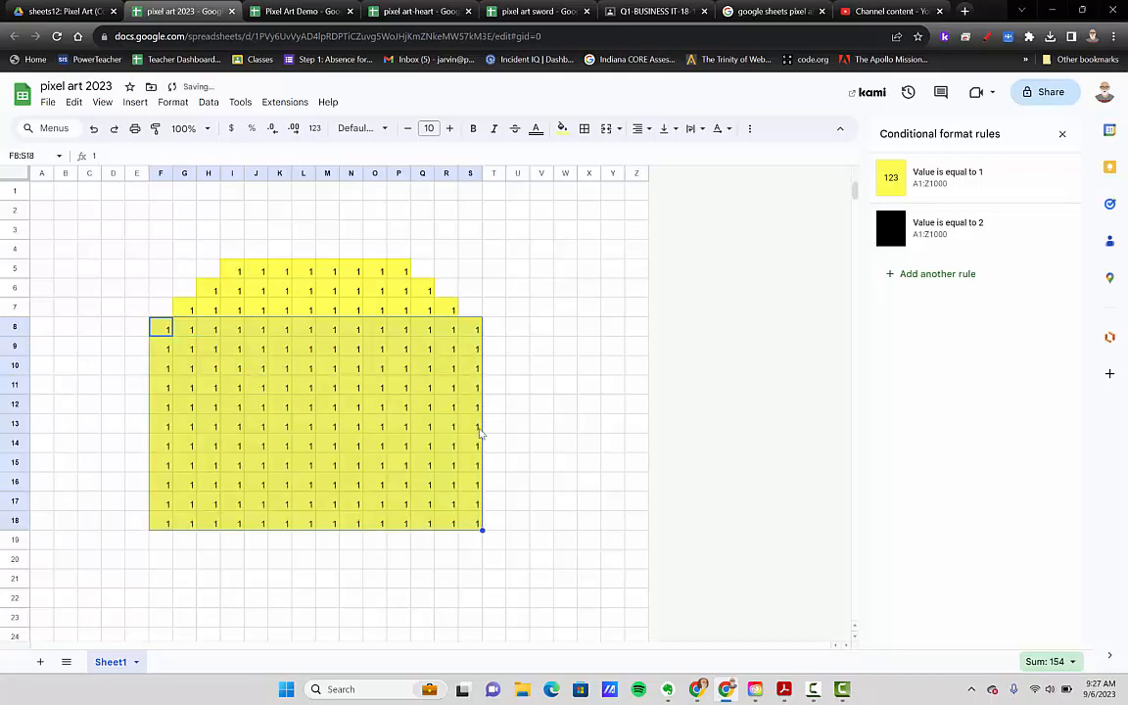
Enter 1 in cells G19 to R19 to start narrowing the lower part of the face.
click(180, 544)
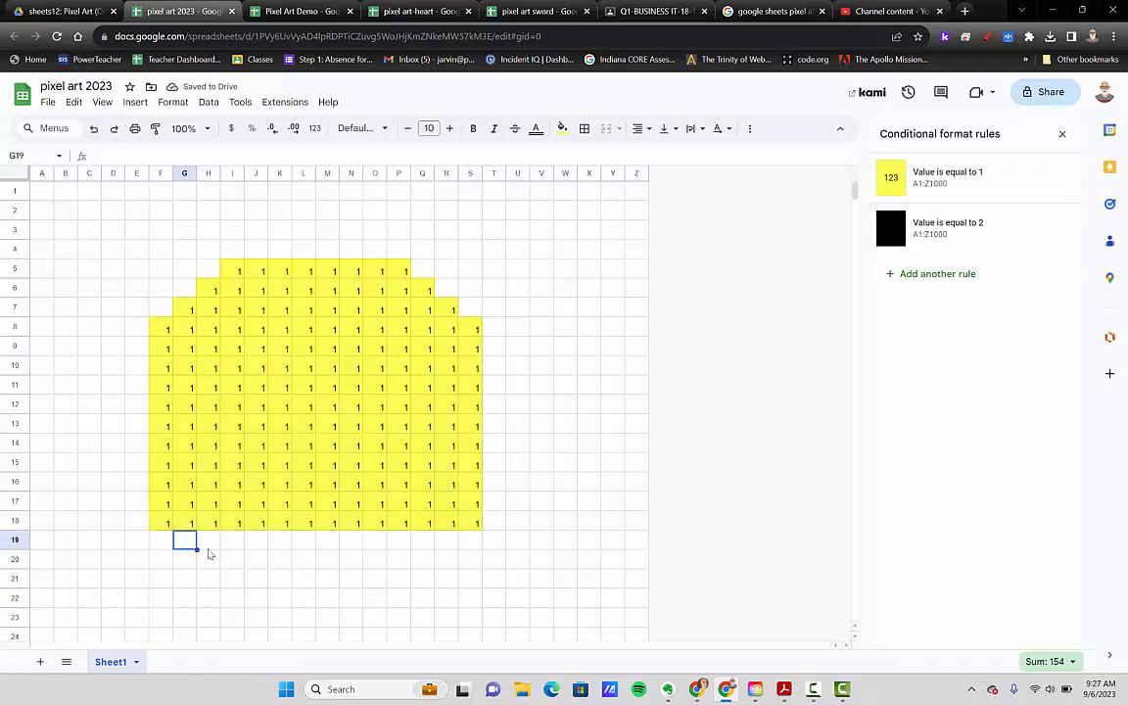
text(1	1)
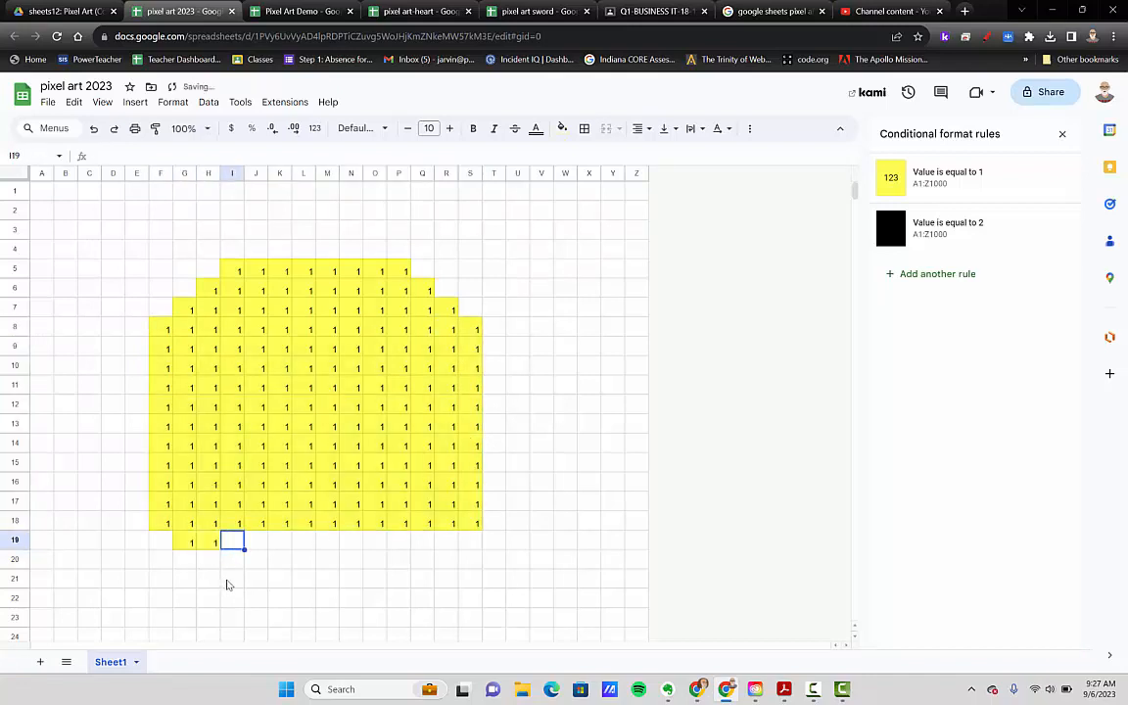
text(	1	1	1	1	1	1	1	1)
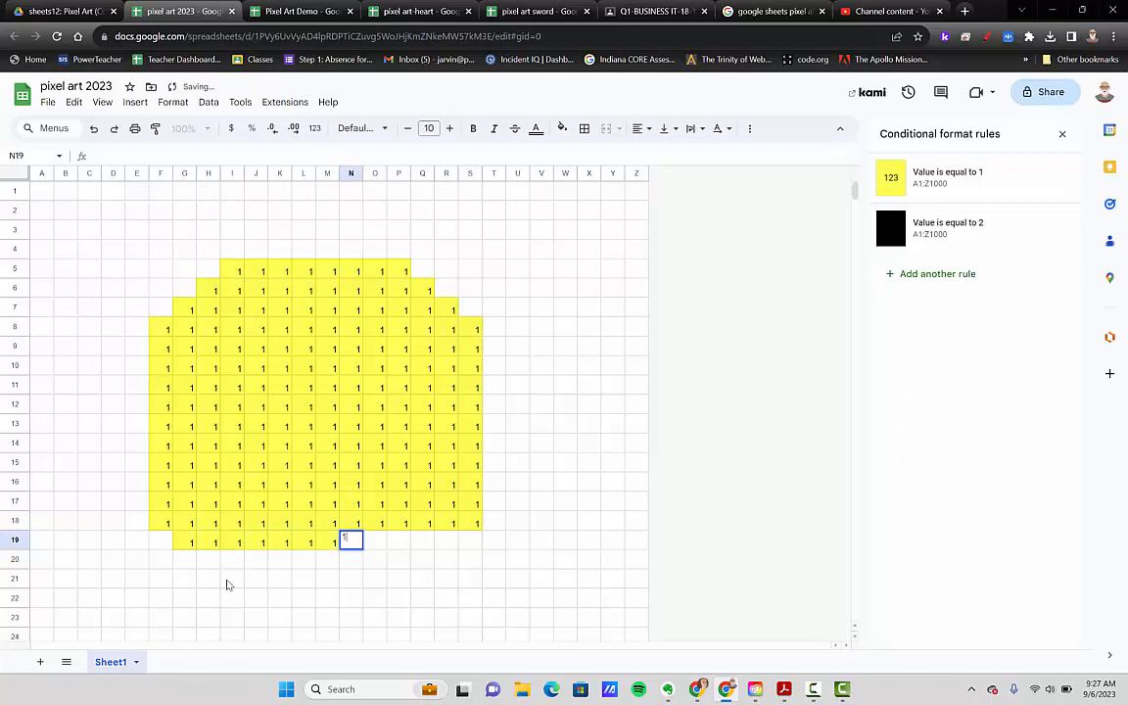
text(	1	1)
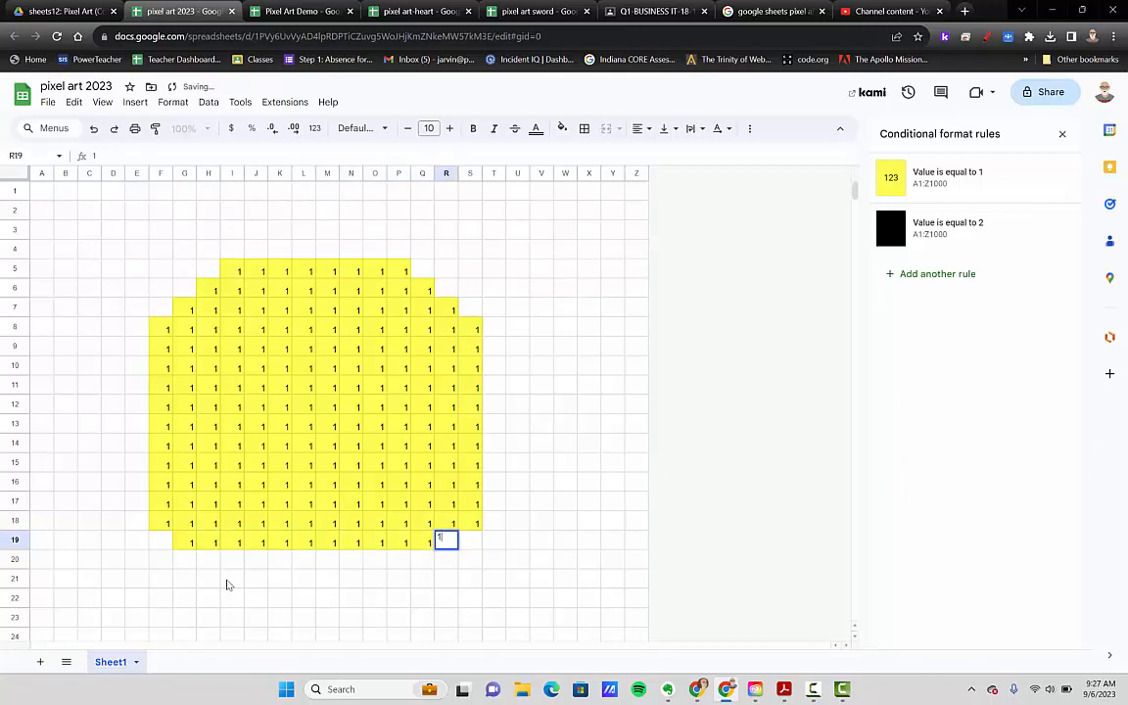
key(Down)
Enter 1 in every cell of row 20 from Q20 back to H20.
key(Left)
text(1)
key(Left)
text(1)
key(Left)
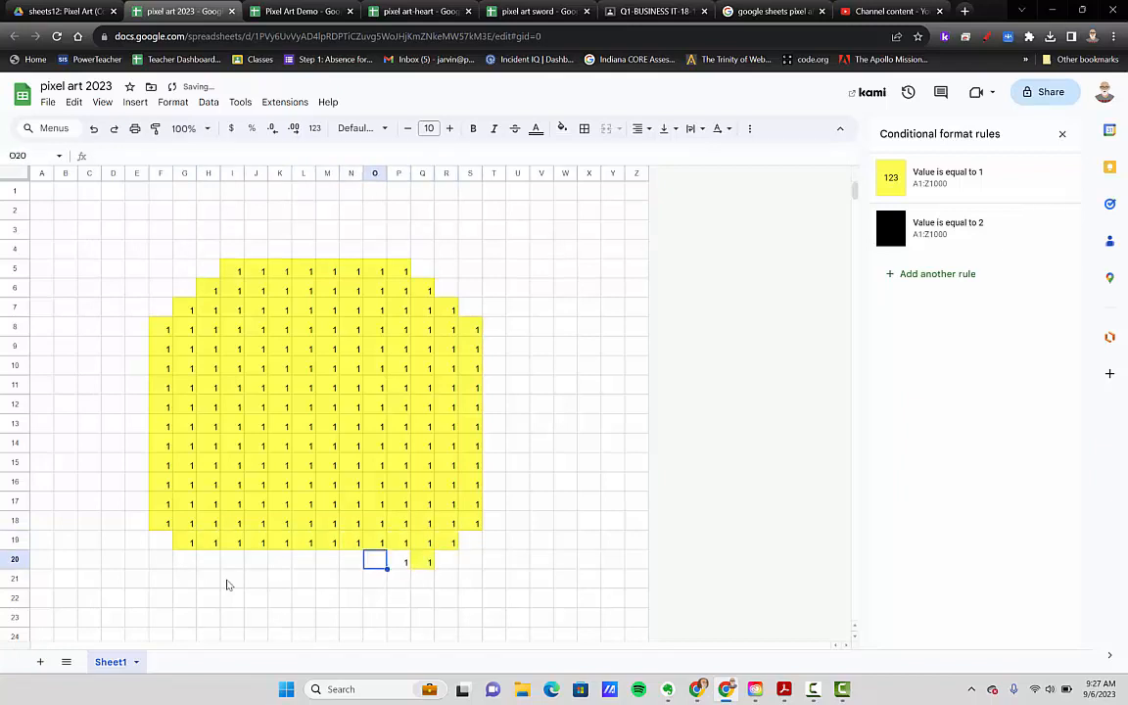
text(1)
key(Left)
text(1)
key(Left)
key(1)
key(Left)
key(1)
key(Left)
key(1)
key(Left)
key(1)
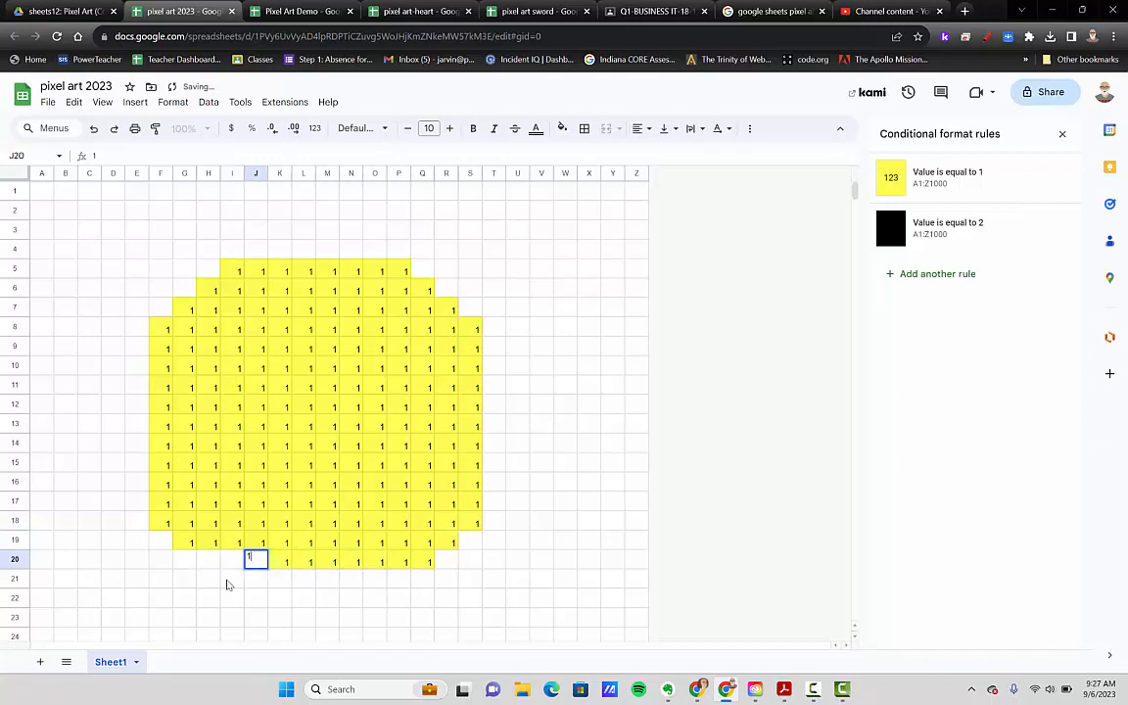
key(Left)
key(1)
key(Left)
key(1)
key(Left)
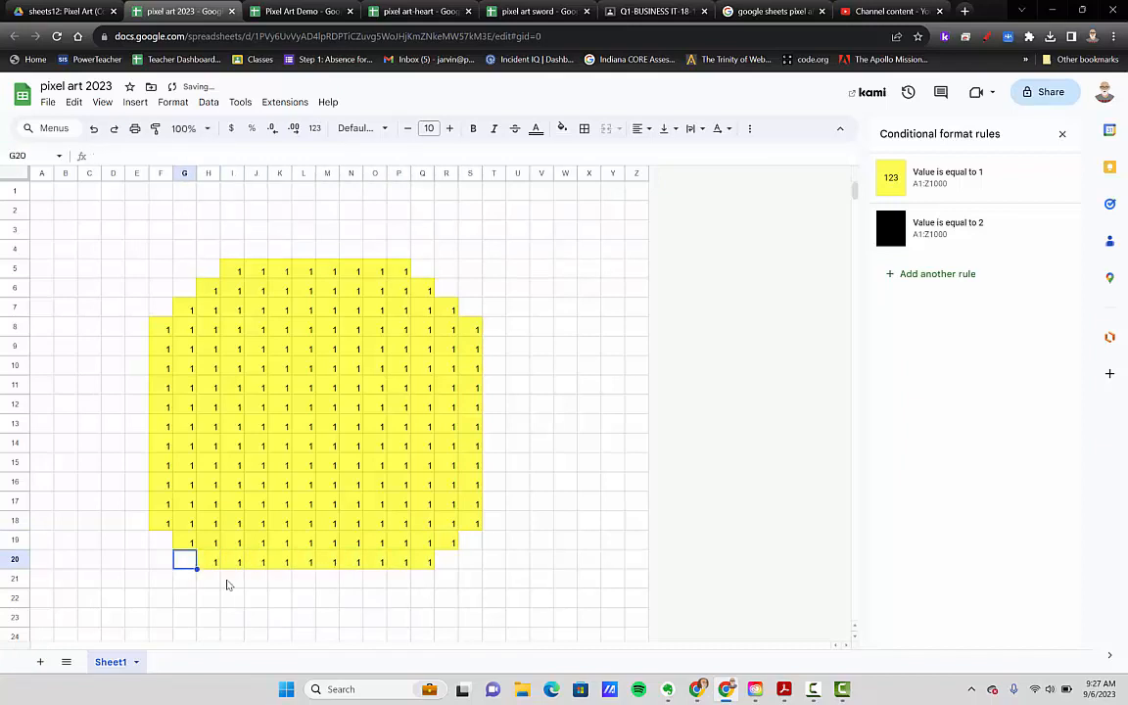
Enter 1 in cells I21 to P21 to close the bottom of the yellow circle.
key(Down)
key(Right)
key(Right)
text(1)
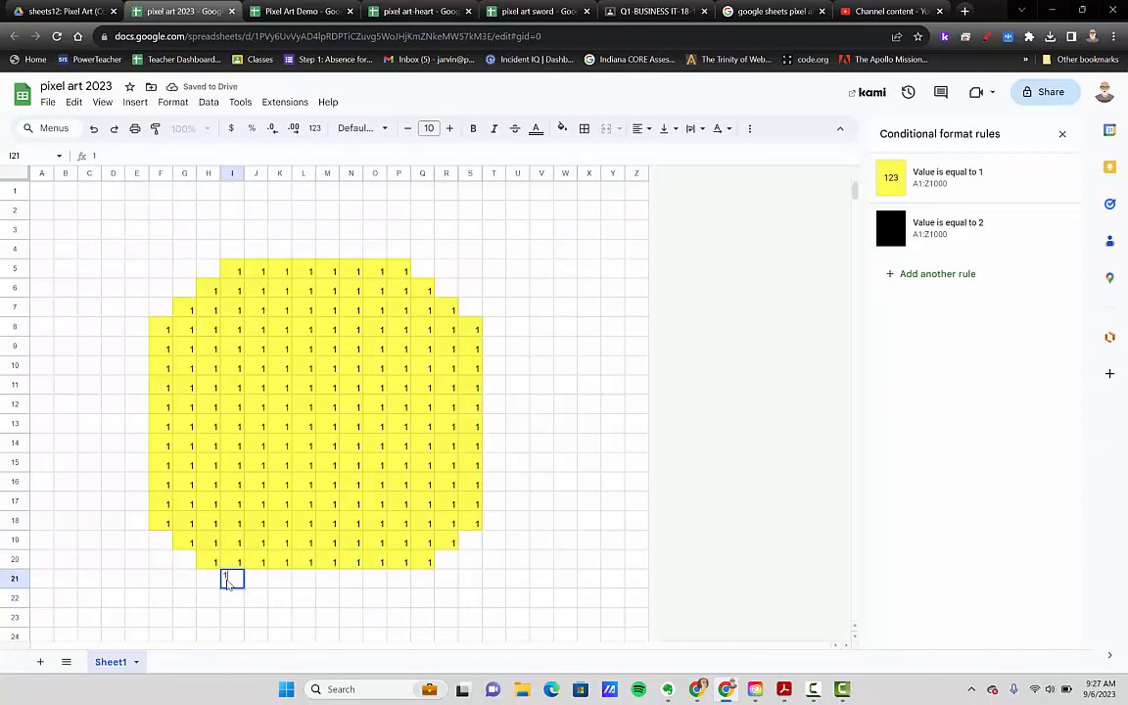
key(Right)
text(1)
key(Right)
text(1)
key(Right)
text(1)
key(Right)
text(1)
key(Right)
text(1)
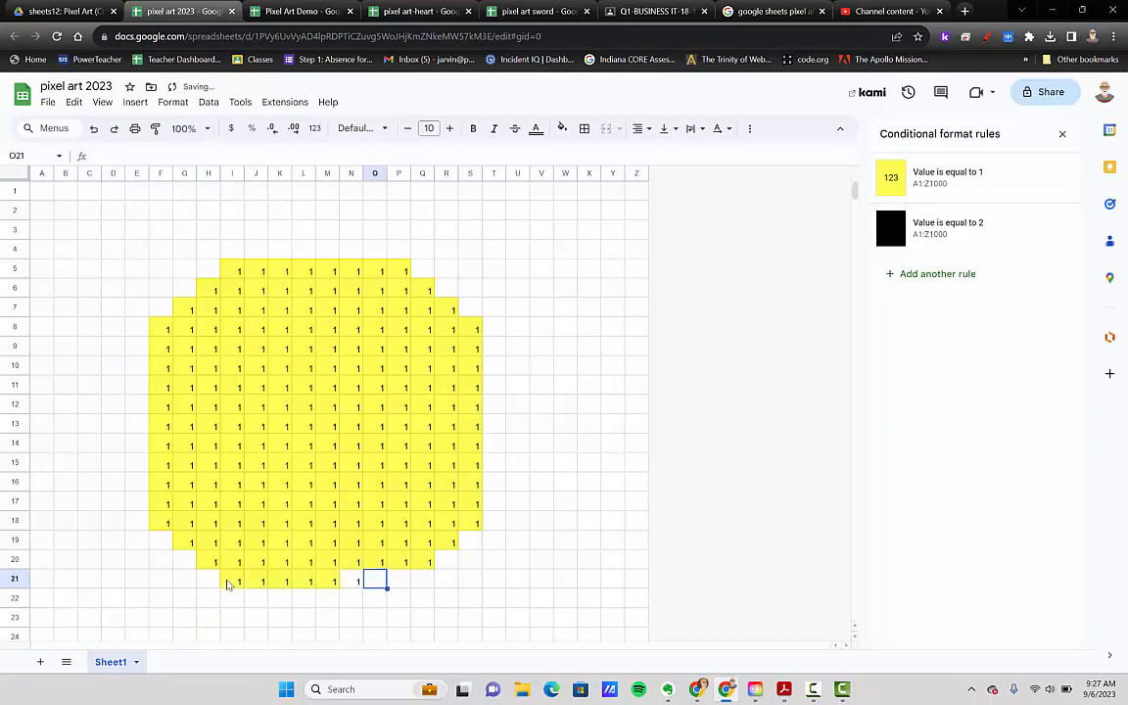
key(Right)
text(1)
key(Right)
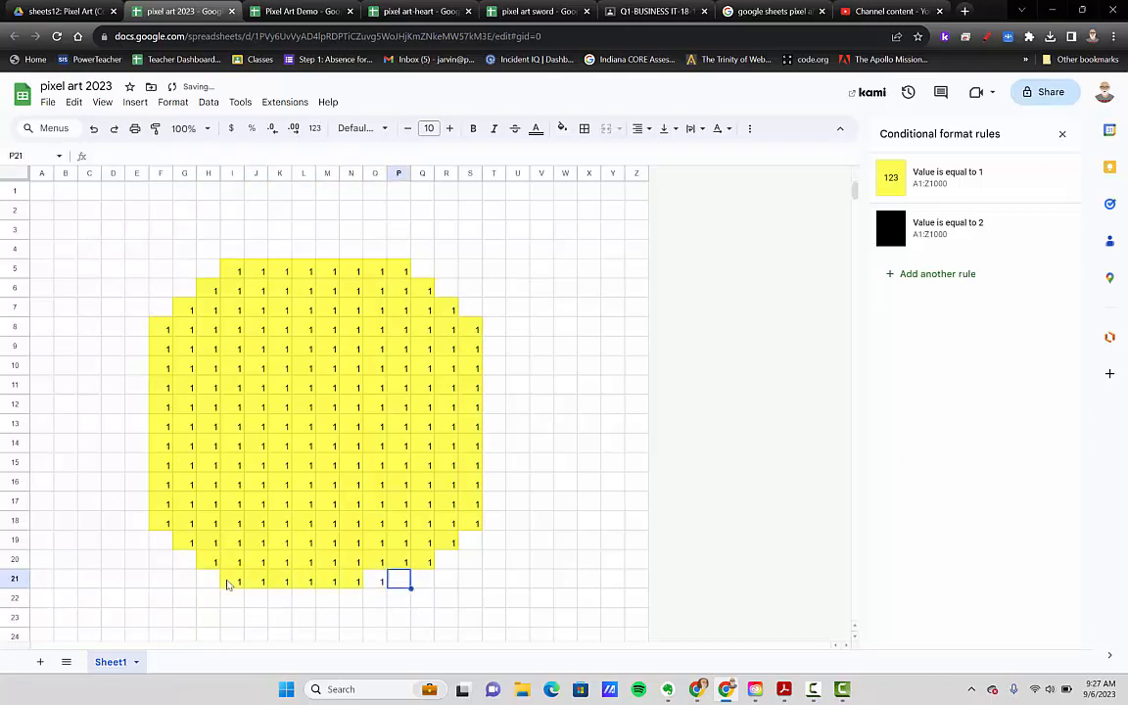
text(1)
key(Right)
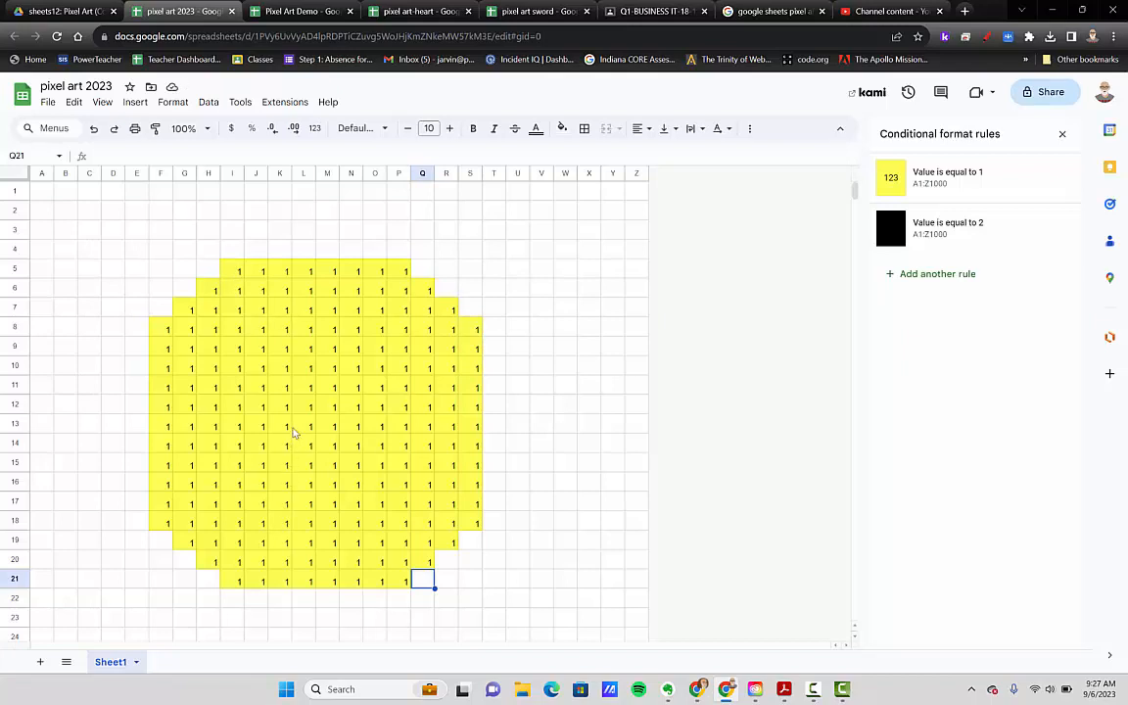
Enter 2 in cells I8 to K8 for the black top row of the face's first eye.
click(238, 332)
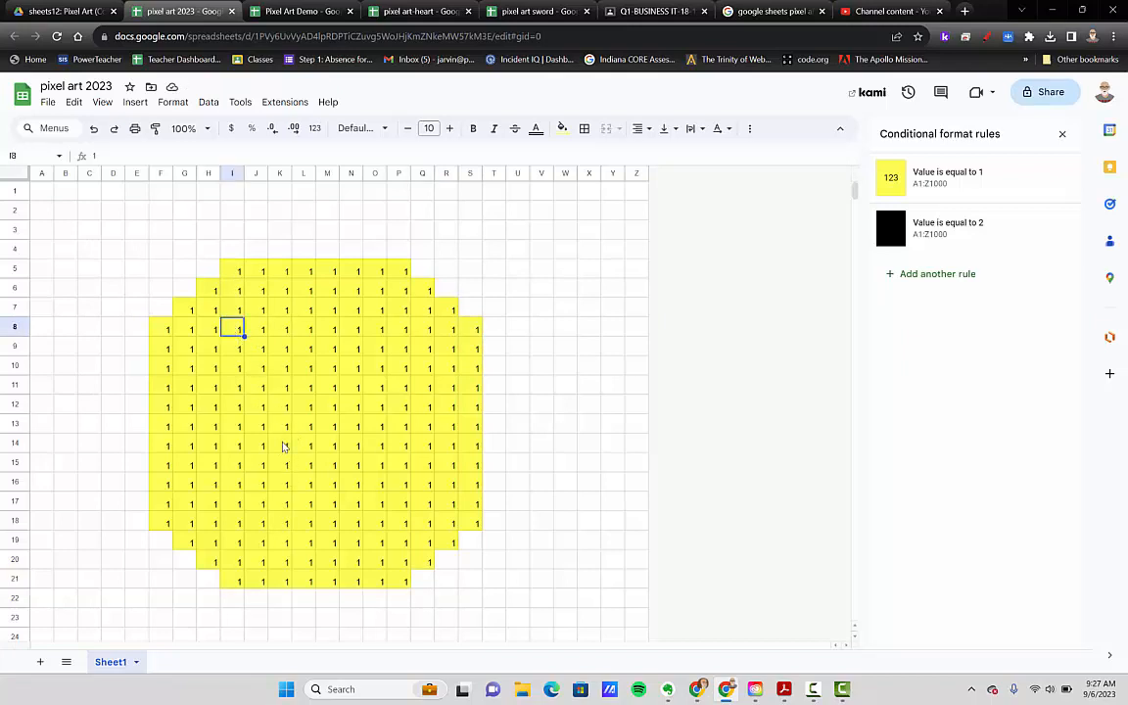
text(2)
key(Tab)
text(2)
key(Tab)
text(2)
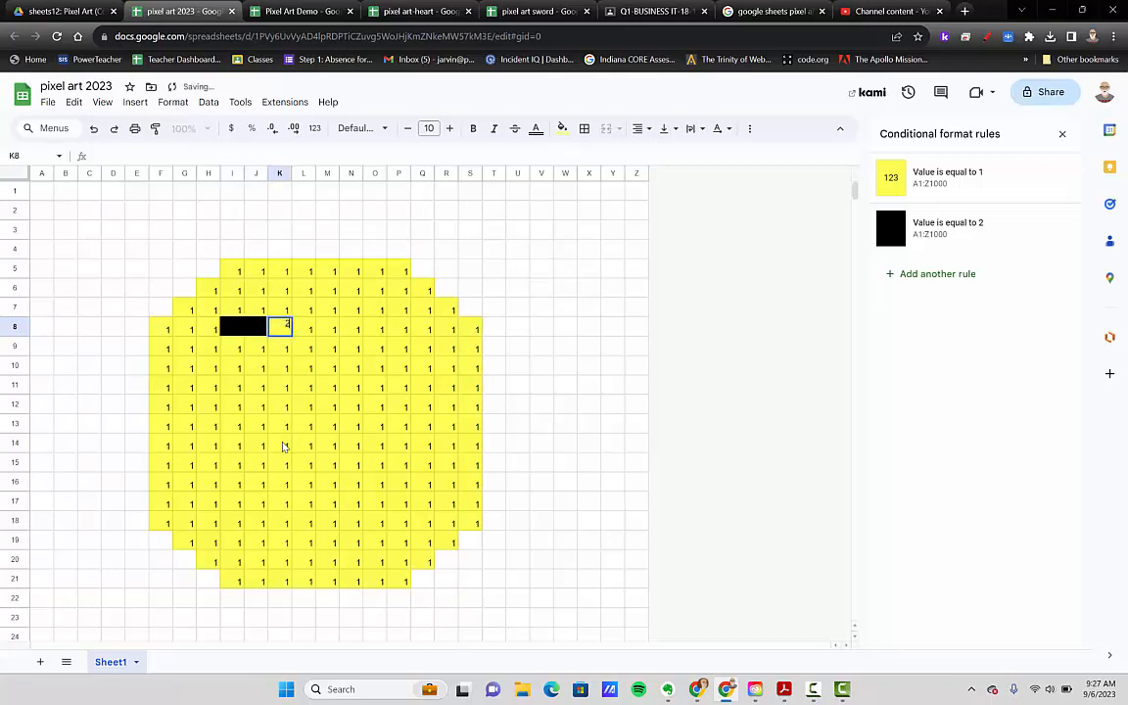
key(Tab)
Enter 2 in cells K9 back to I9 for the middle row of the black eye.
key(Down)
key(Left)
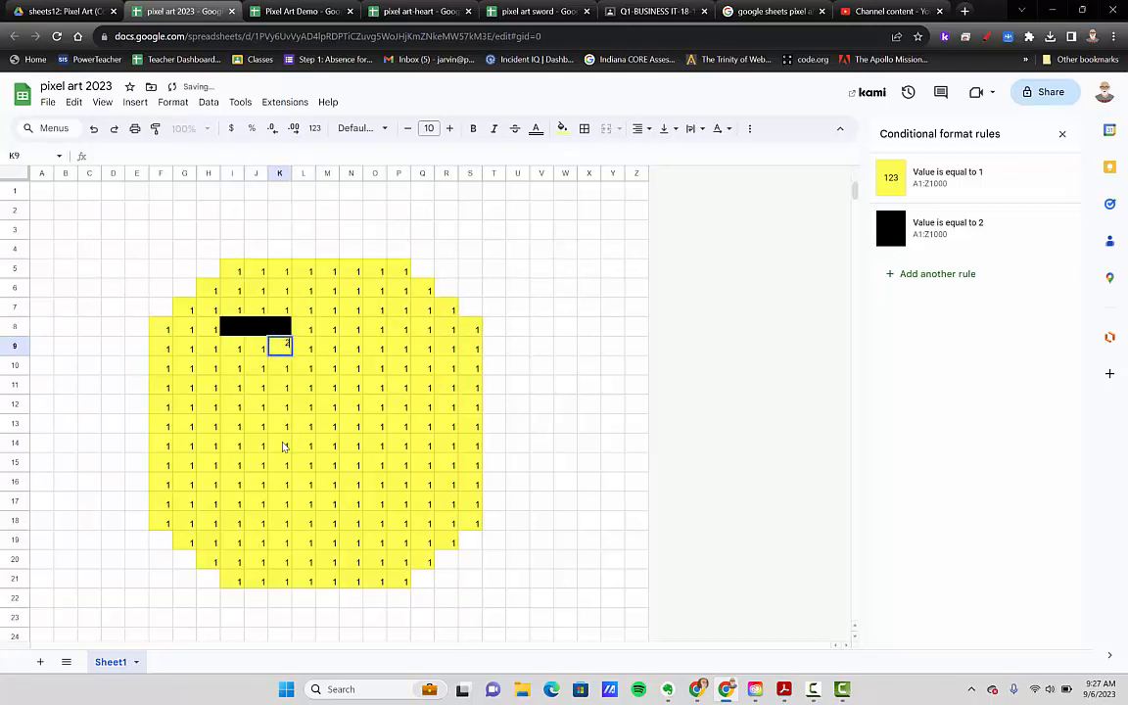
text(2)
key(Left)
text(2)
key(Left)
key(Left)
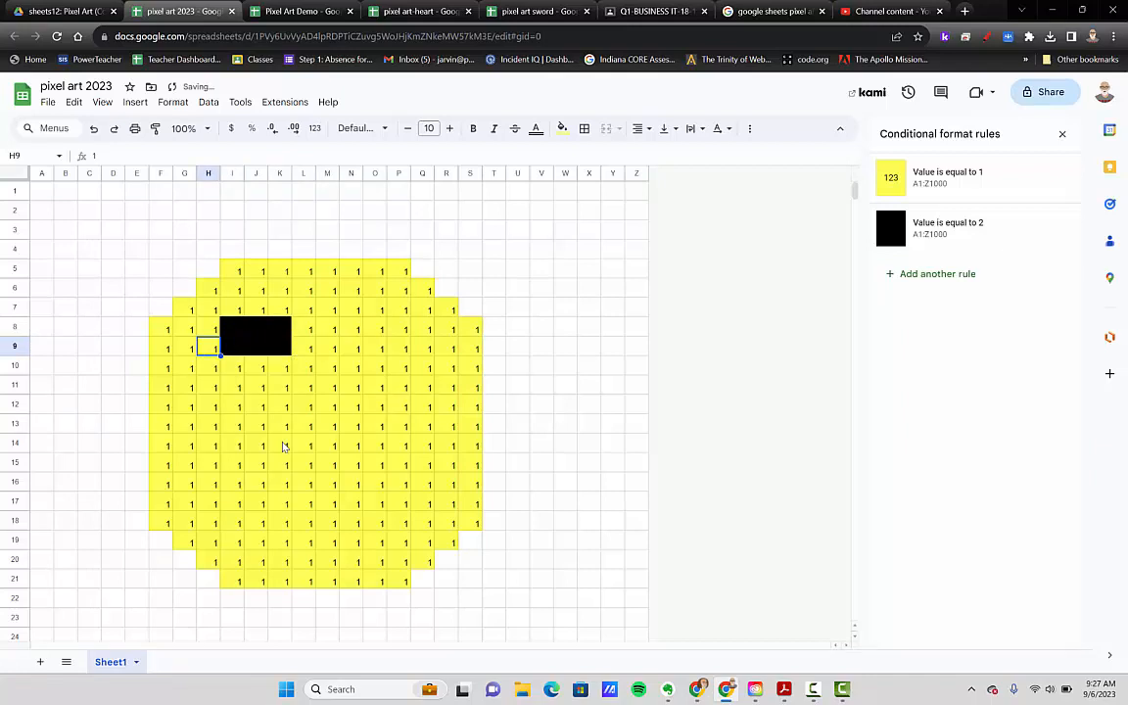
Enter 2 in cells I10 to L10 for the bottom row of the black eye.
key(Down)
key(Right)
text(2)
key(Tab)
text(2)
key(Tab)
text(2)
key(Tab)
text(2)
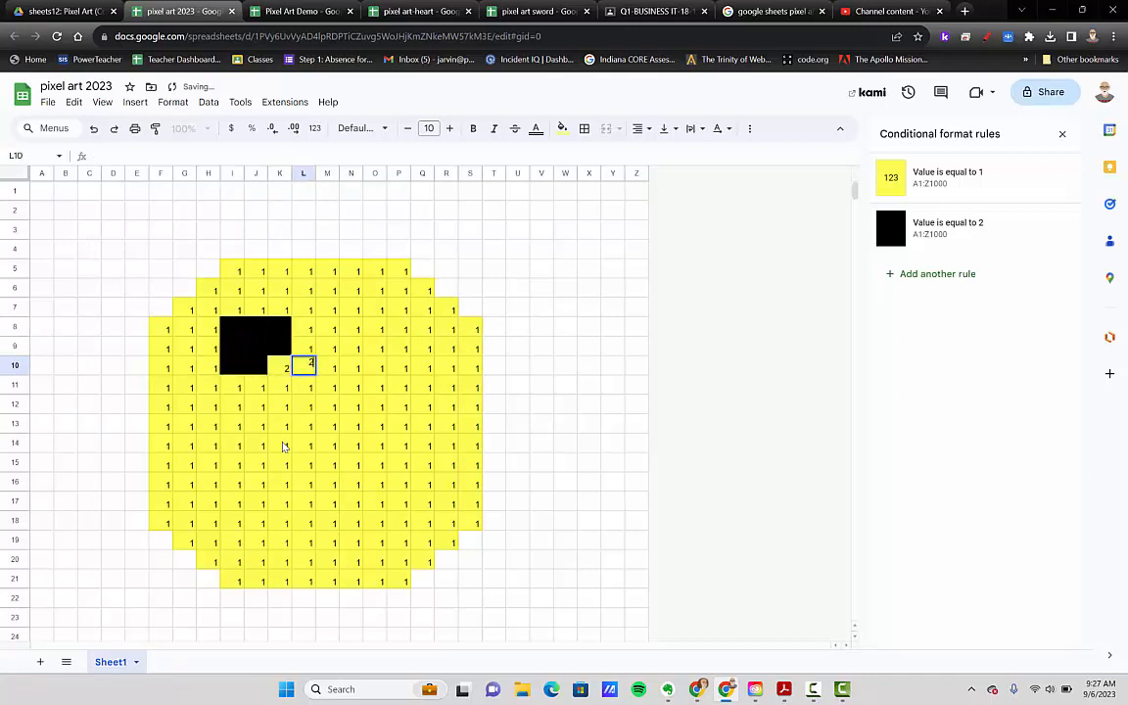
key(Tab)
key(Tab)
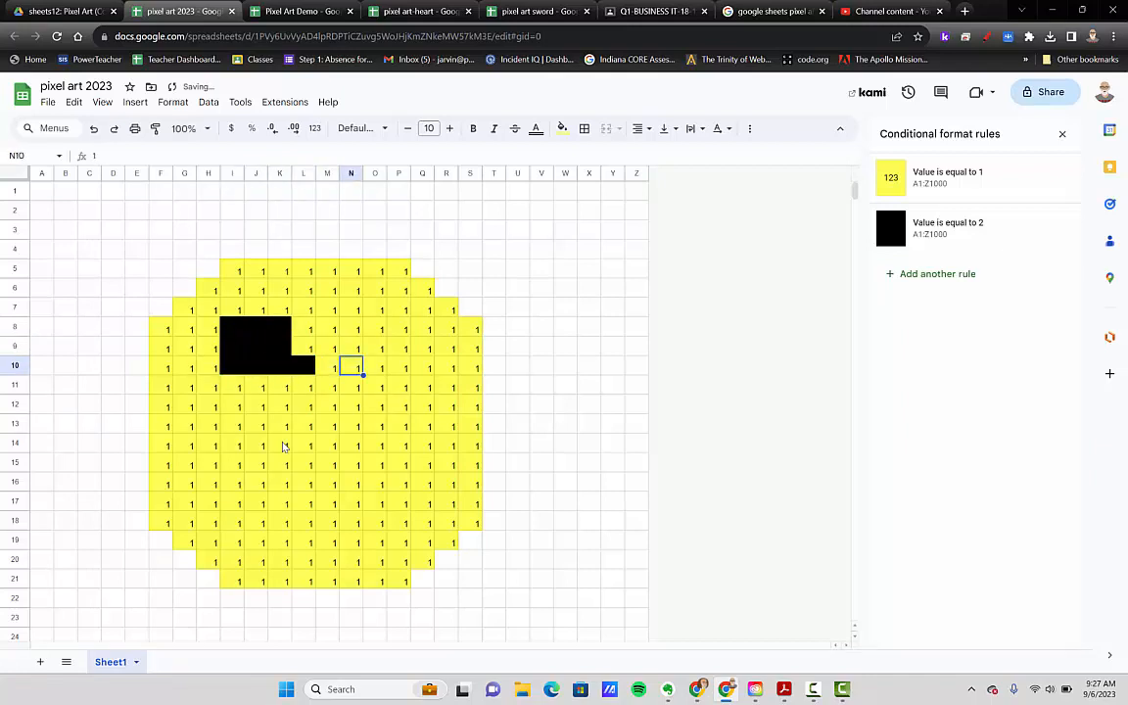
Replace the extra black cell L10 with 1 so the eye is three cells wide.
key(Left)
key(Left)
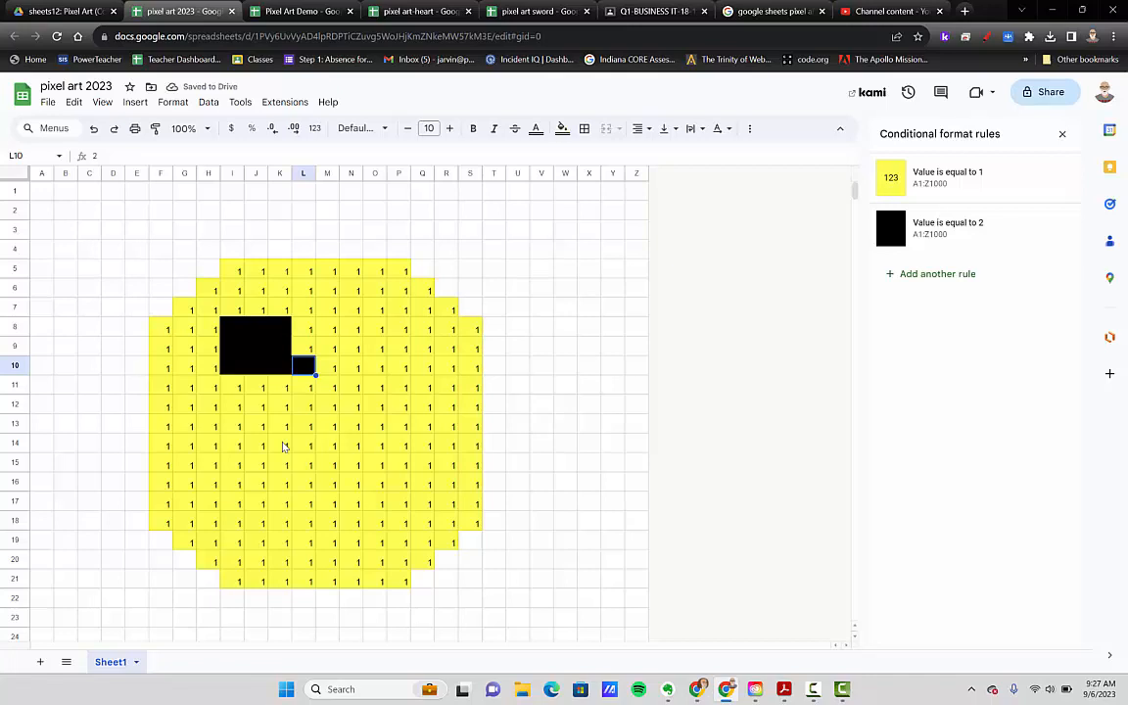
key(BackSpace)
text(1)
key(Up)
key(Up)
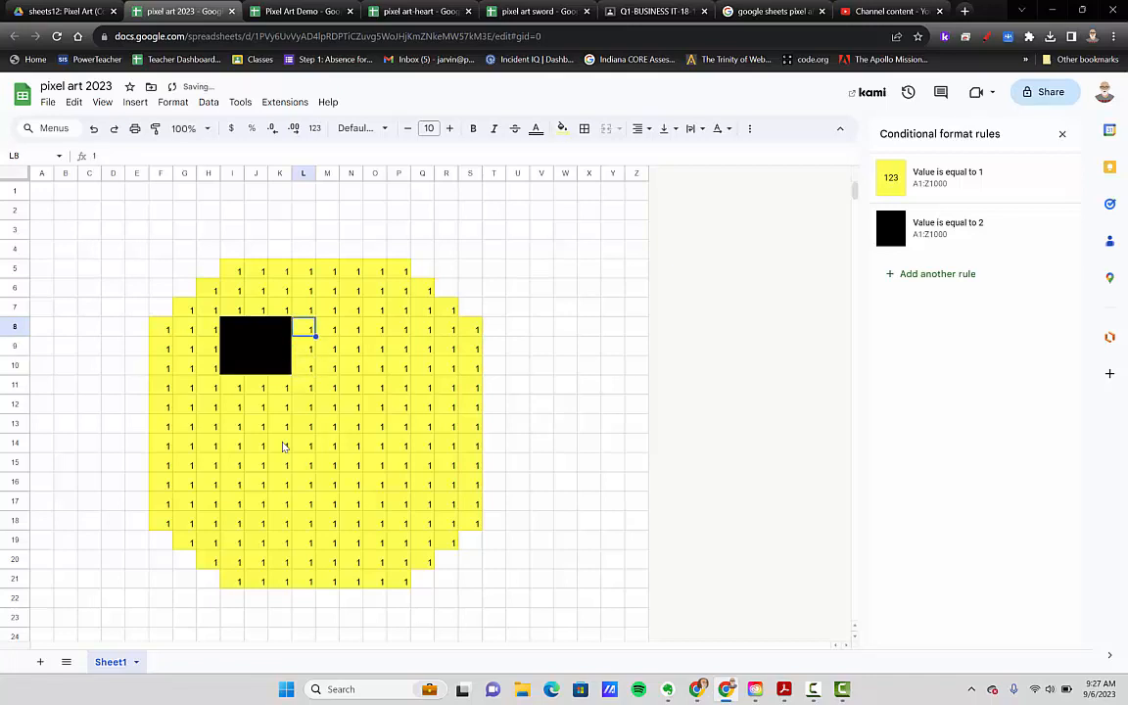
Enter 2 in cells N8 to P8 for the black top row of the face's second eye.
key(Right)
key(Right)
text(2)
key(Right)
text(2)
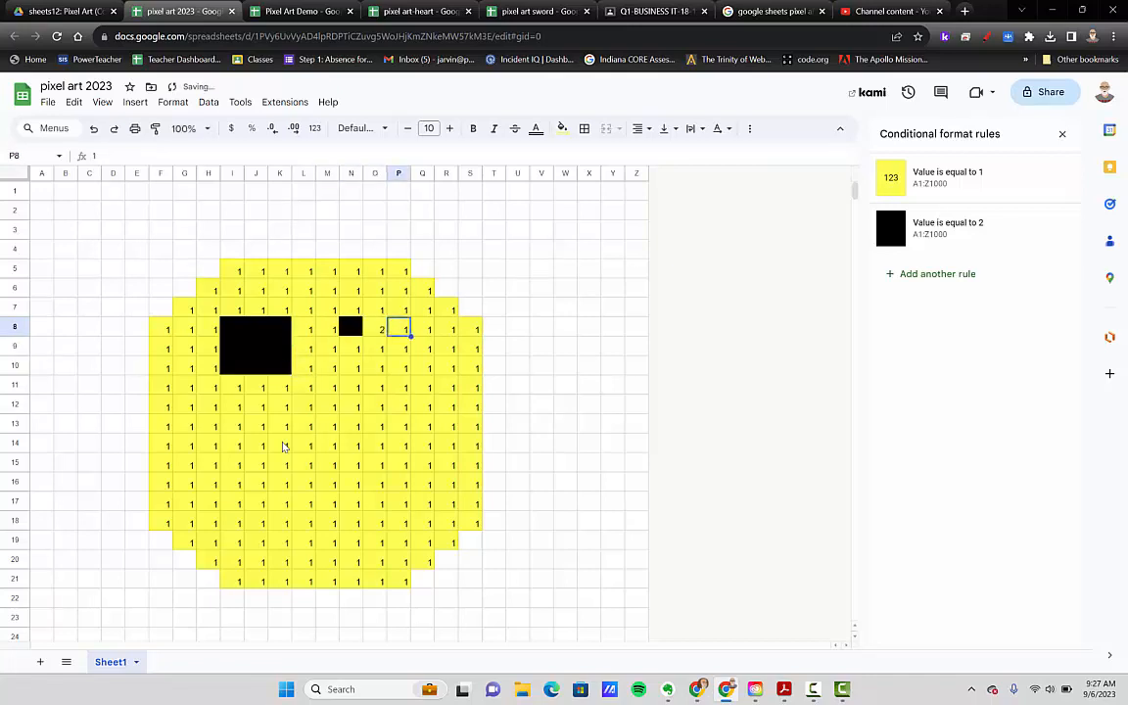
key(Right)
text(2)
Enter 2 in cells P9 back to N9 for the middle row of the second eye.
key(Down)
text(2)
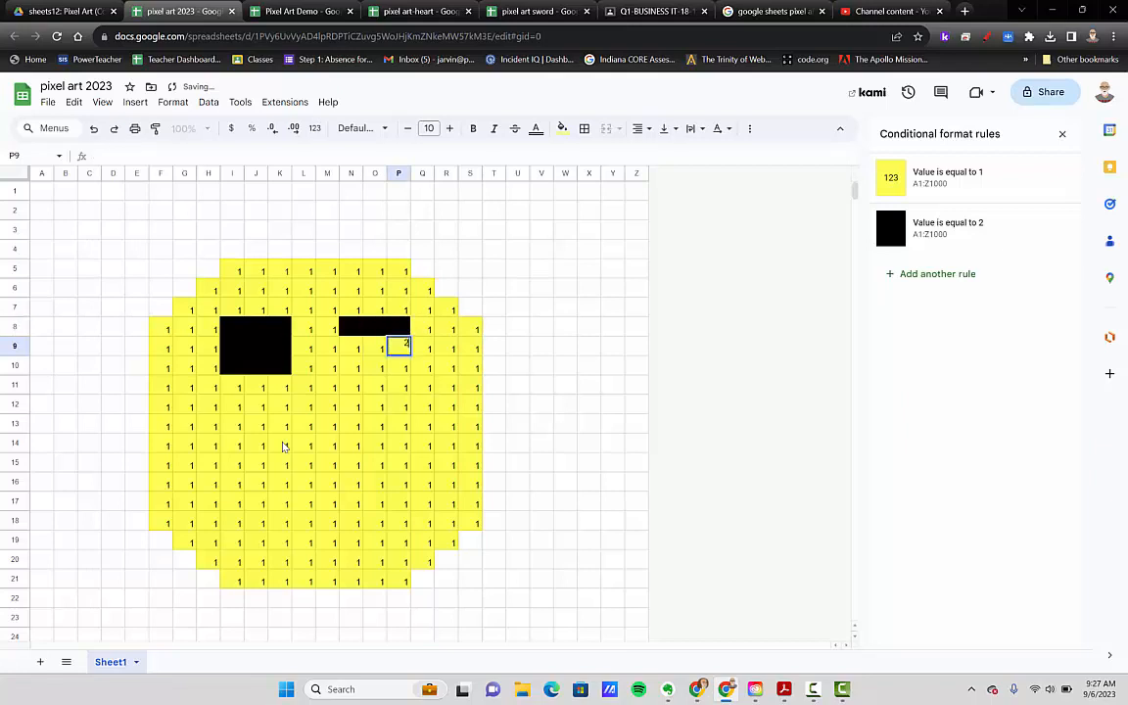
key(Left)
text(2)
key(Left)
text(2)
key(Left)
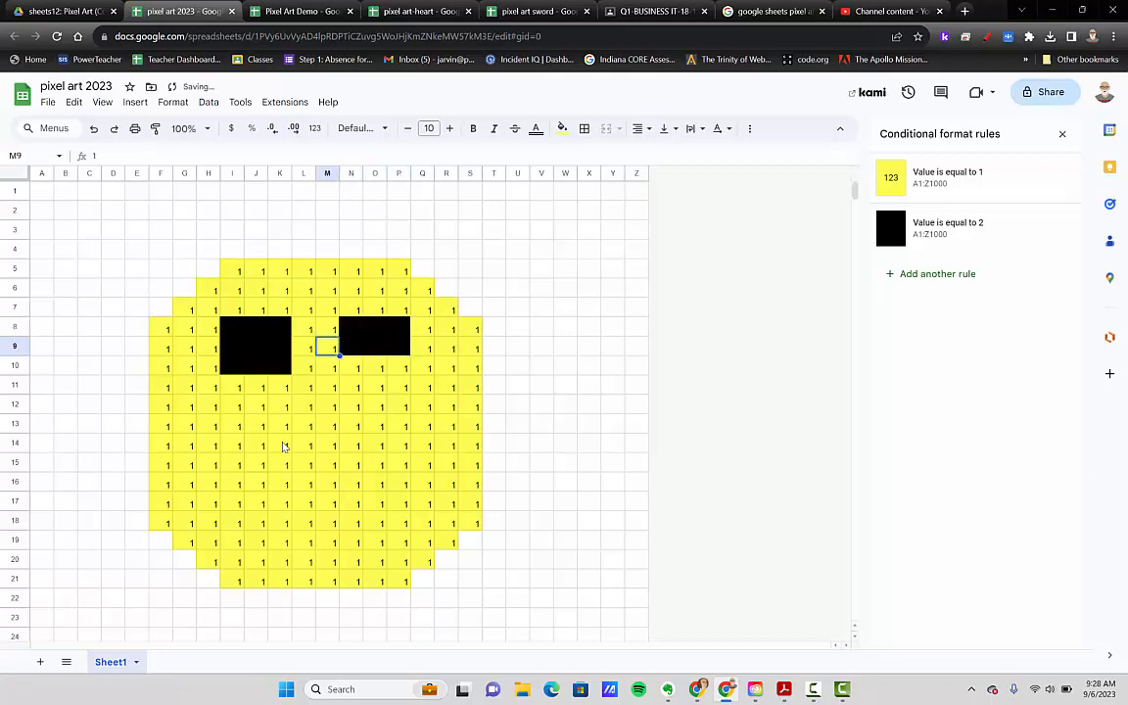
Enter 2 in cells N10 to P10 for the bottom row of the second eye.
key(Down)
key(Right)
key(Tab)
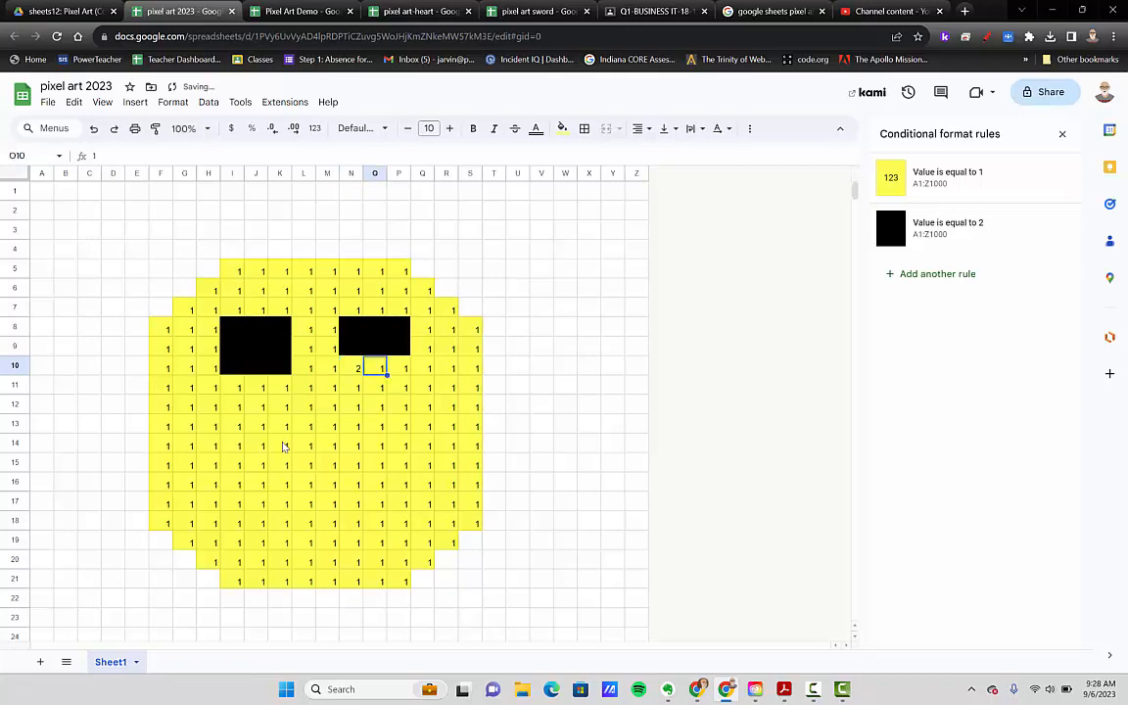
text(2)
key(Tab)
text(2)
key(Tab)
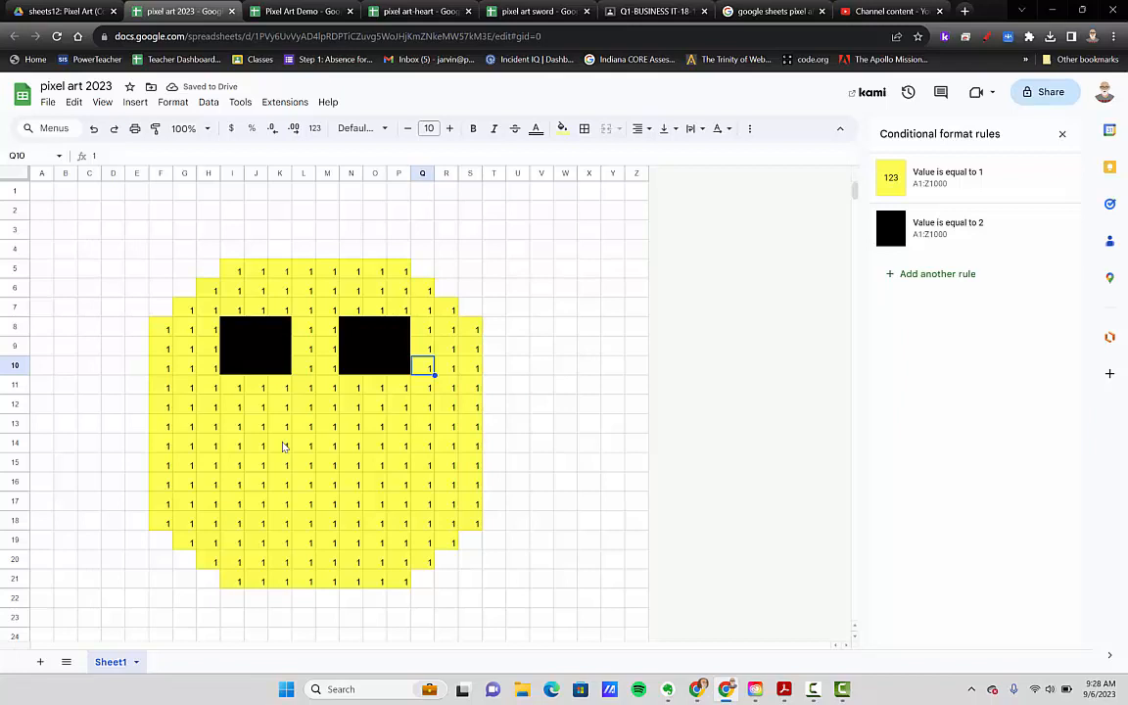
Enter 2 in cells Q15, P16 and O17 for the descending right side of the smile.
key(Down)
key(Down)
key(Down)
key(Down)
key(Down)
key(Down)
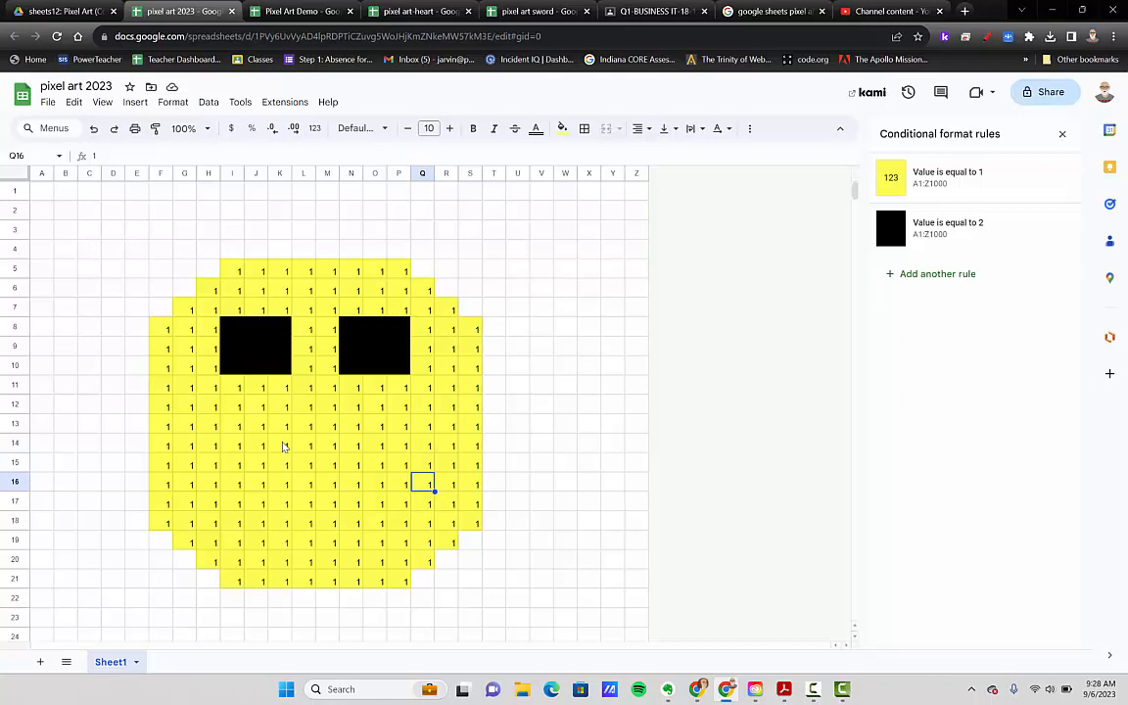
key(Up)
text(2)
key(Return)
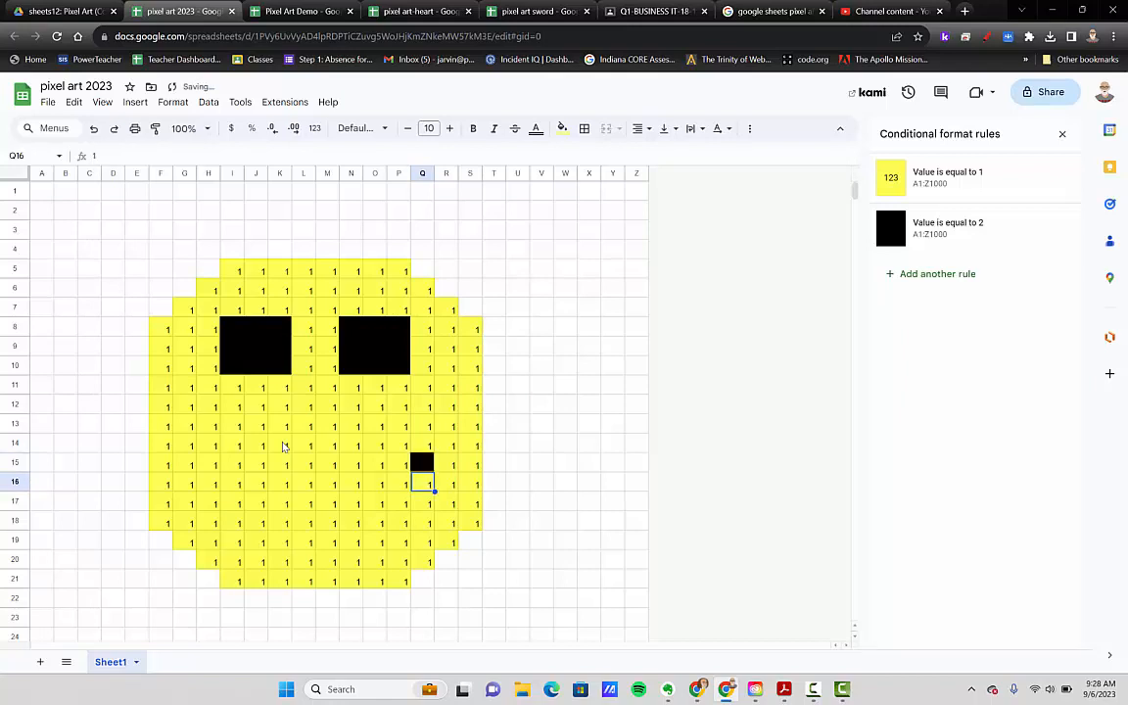
key(Left)
text(2)
key(Return)
key(Left)
text(2)
key(Return)
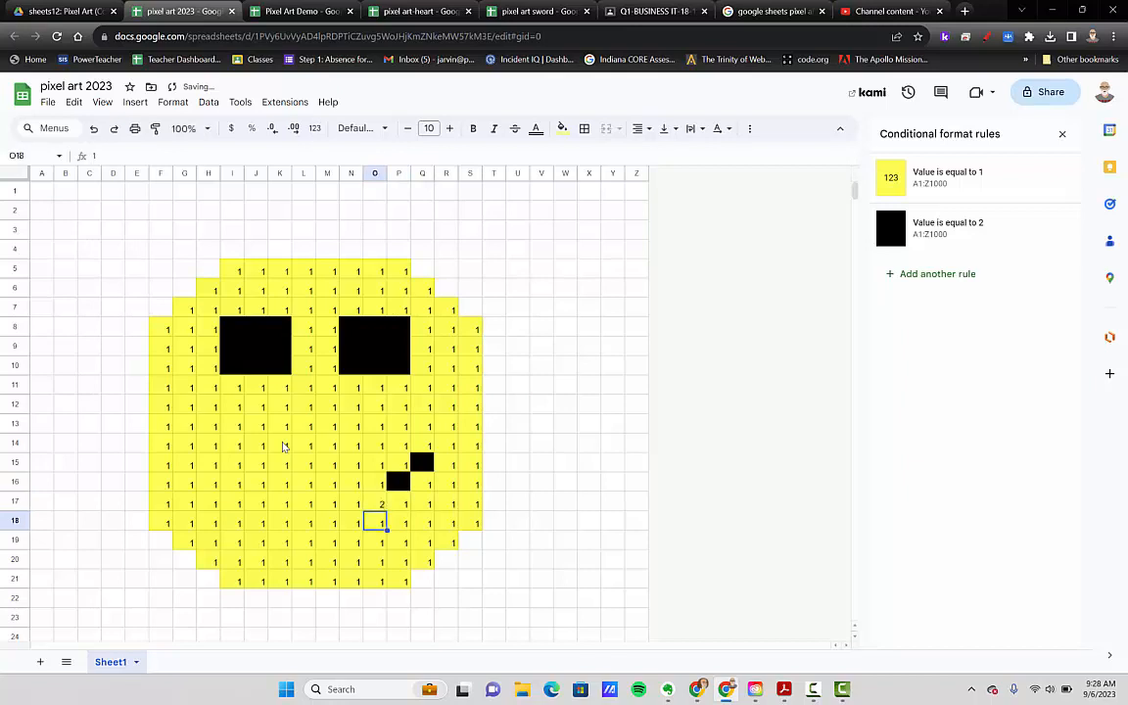
Enter 2 in cells N18 back to J18 for the flat bottom of the smile.
key(Left)
text(2)
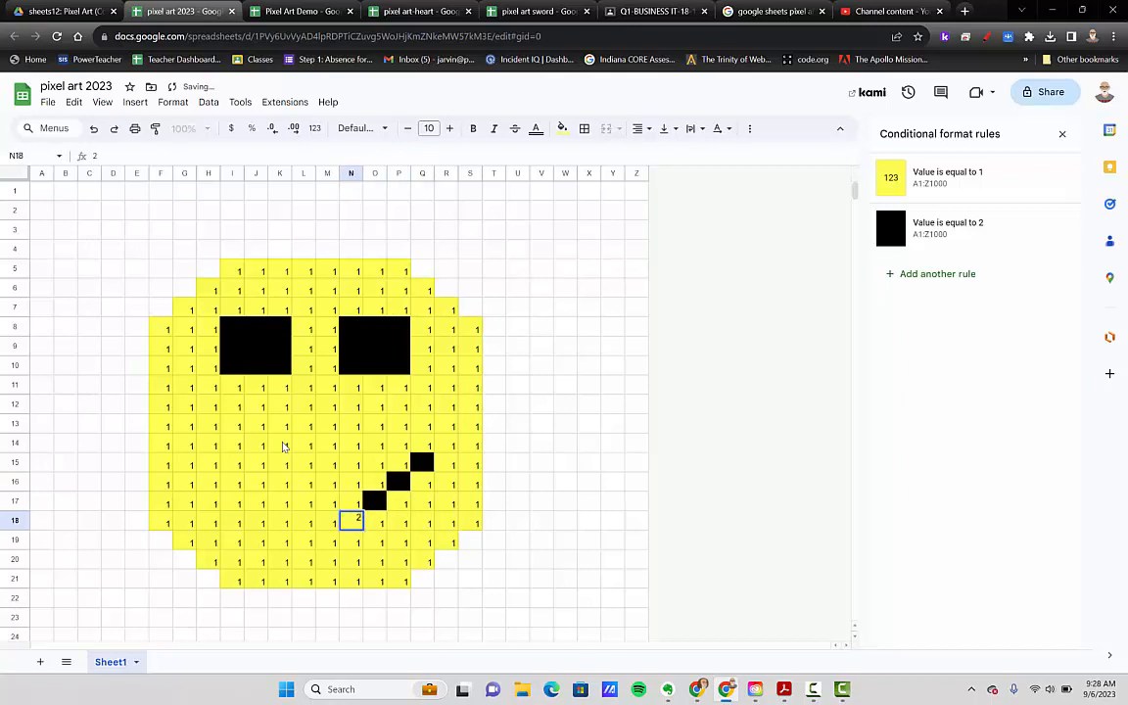
key(Left)
text(2)
key(Left)
text(2)
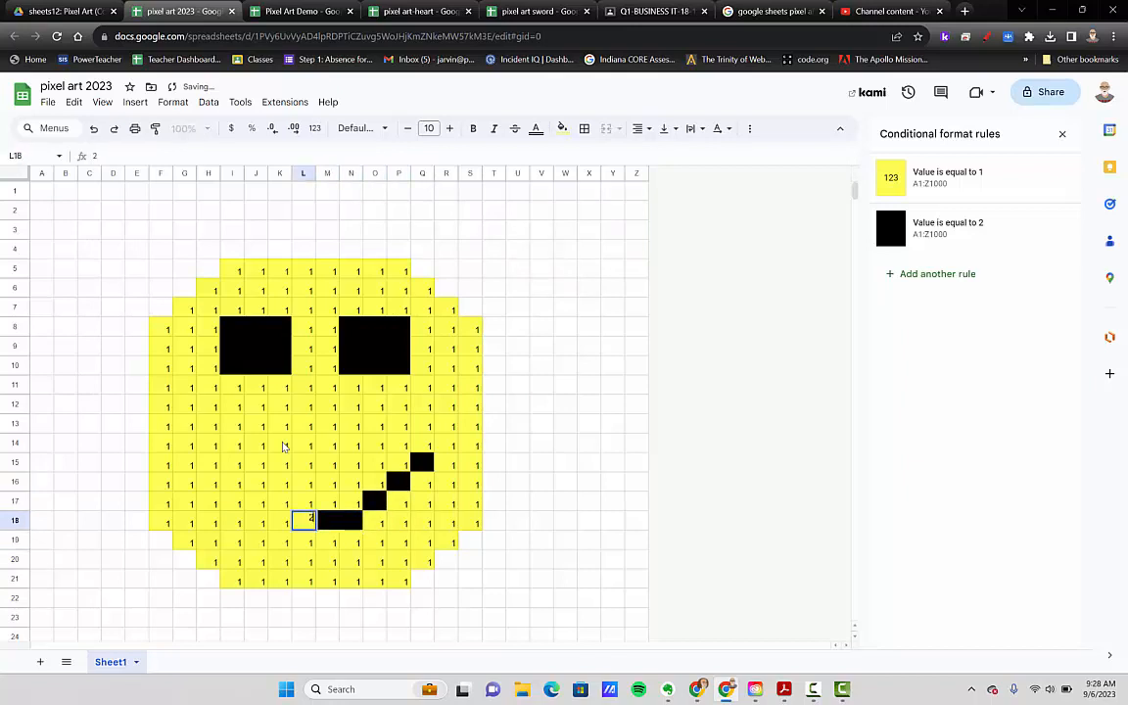
key(Left)
text(2)
key(Left)
text(2)
Enter 2 in cell J17 and replace the extra black cell J18 with 1.
key(Up)
text(2)
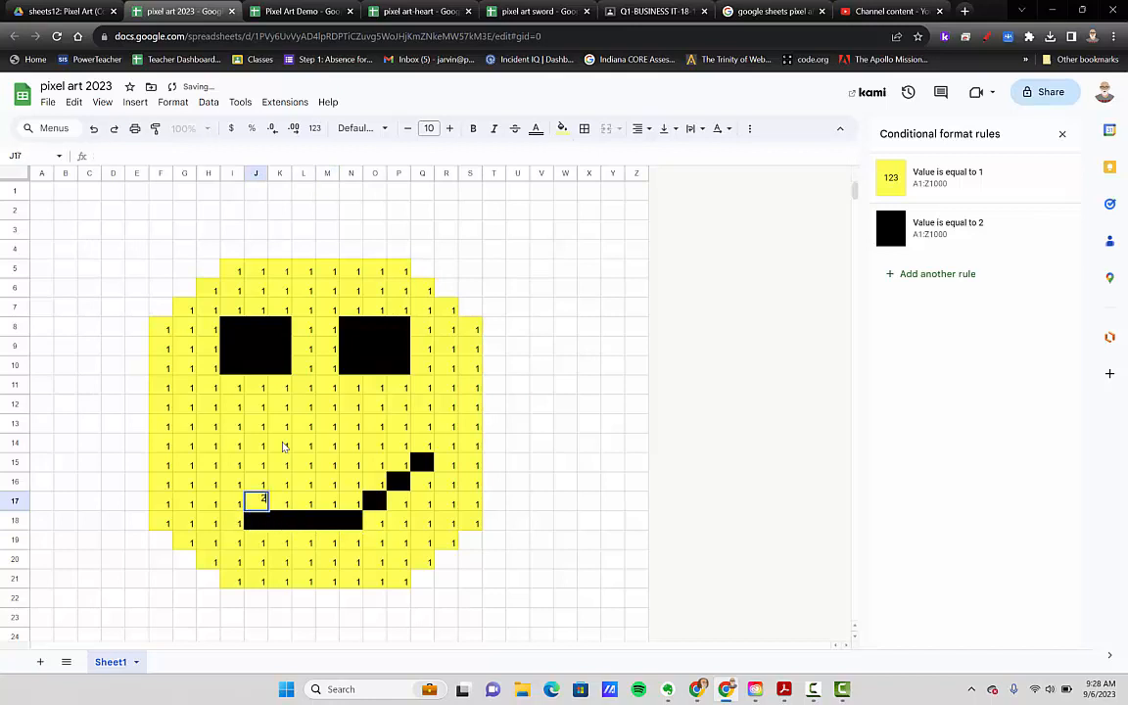
key(Return)
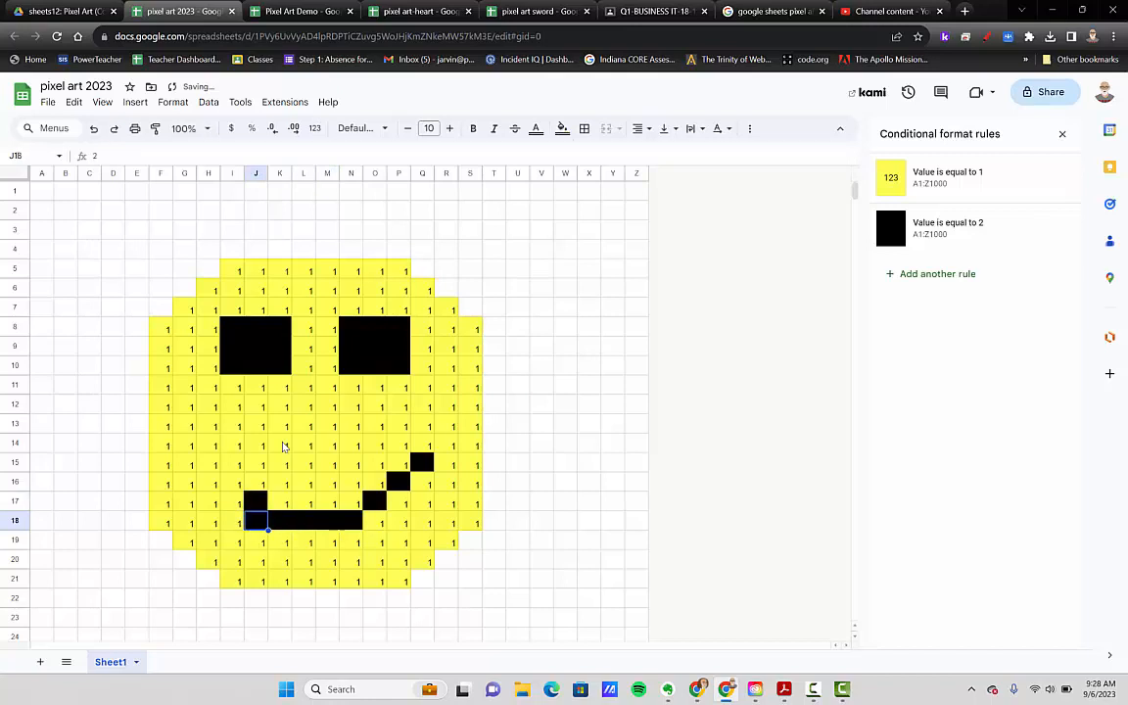
text(1)
key(Return)
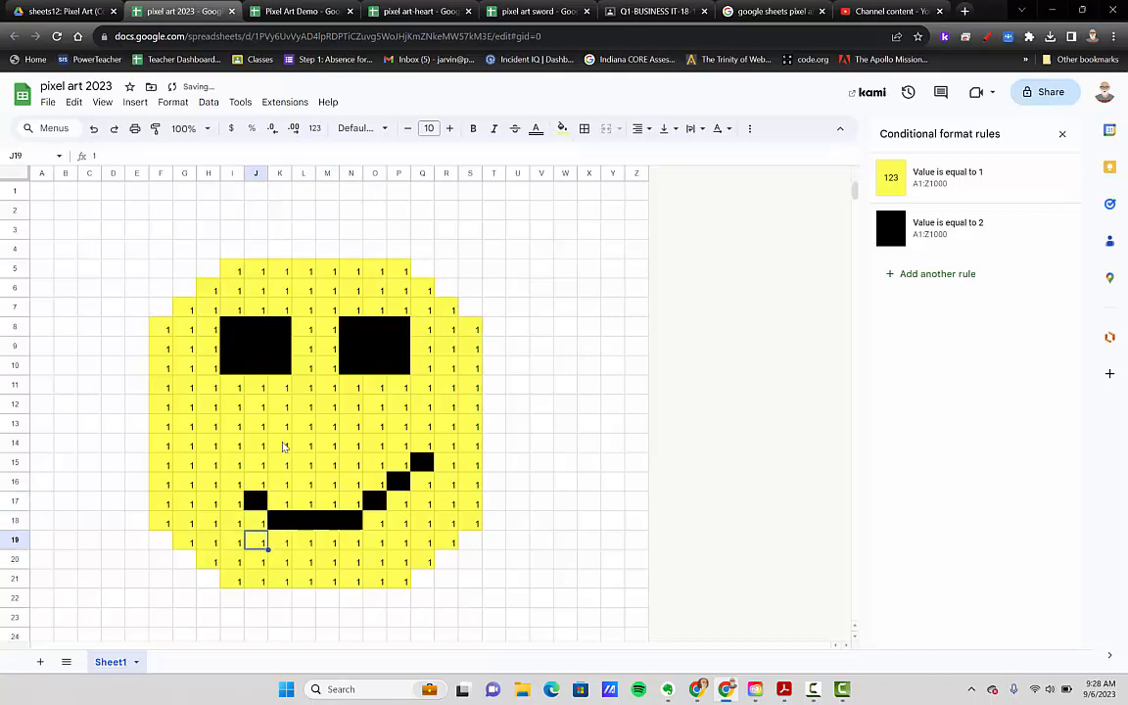
Enter 2 in cells I16 and H15 to complete the rising left side of the smile.
key(Up)
key(Up)
key(Up)
key(Left)
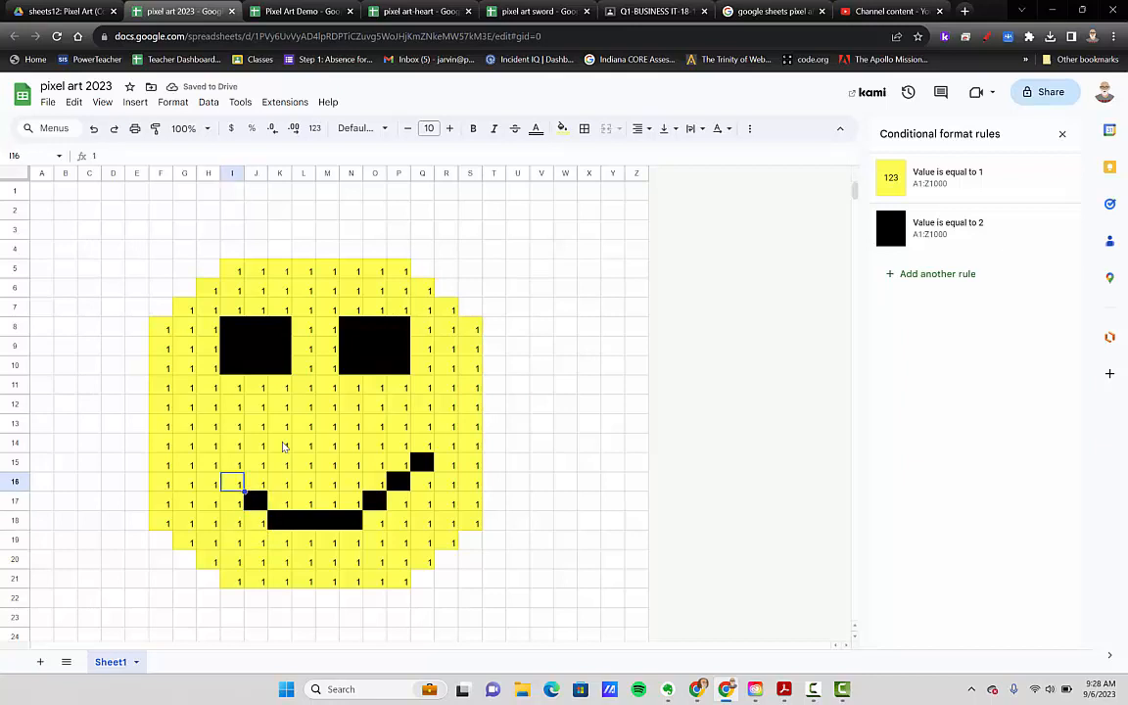
text(2)
key(Left)
key(Up)
text(2)
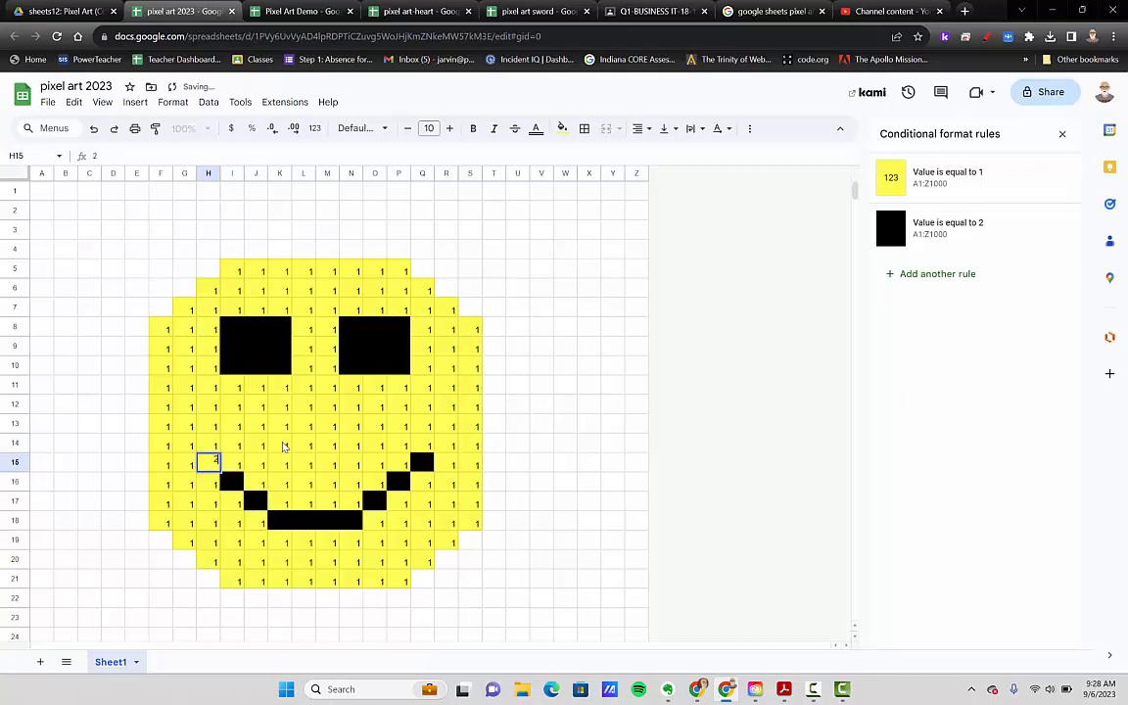
key(Up)
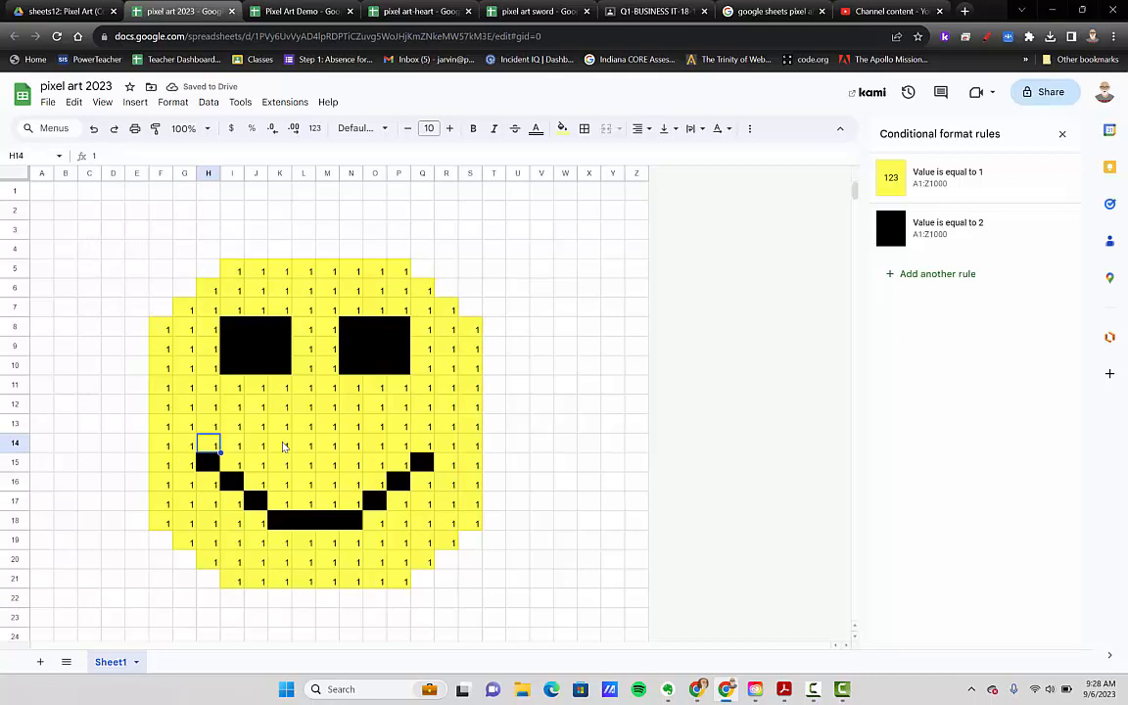
Enter 2 in cell H5, just outside the yellow top row, to start a black outline around the face.
key(Up)
key(Up)
key(Up)
key(Up)
key(Up)
key(Up)
key(Up)
key(Up)
key(Up)
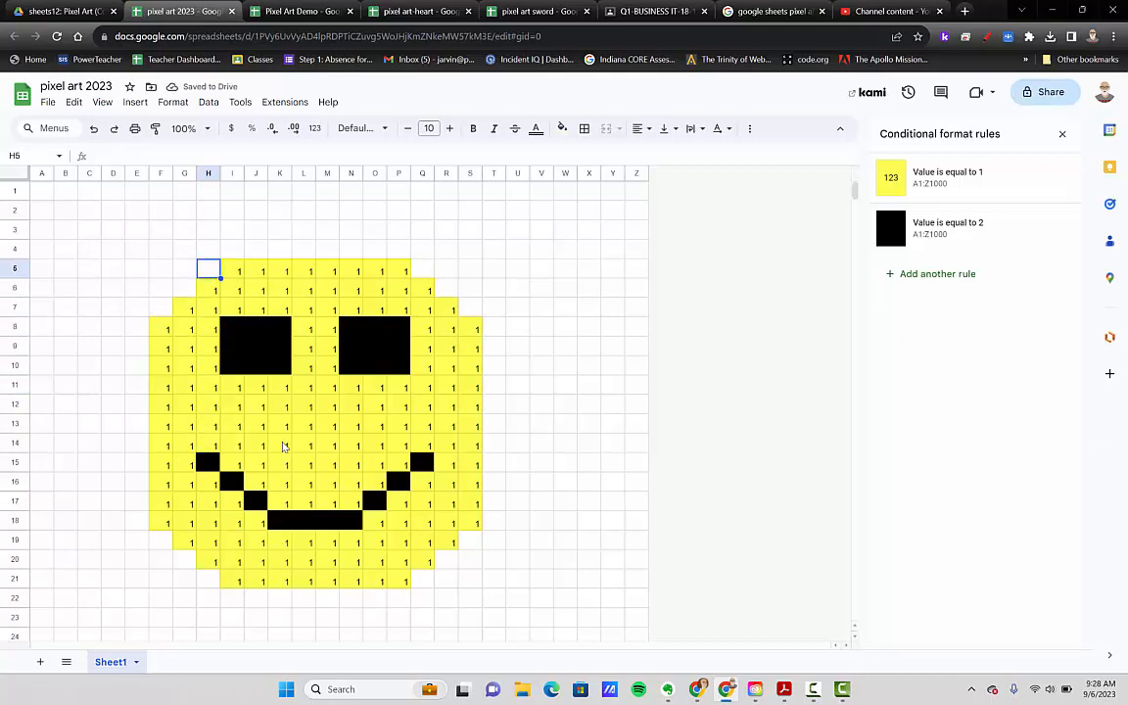
text(2)
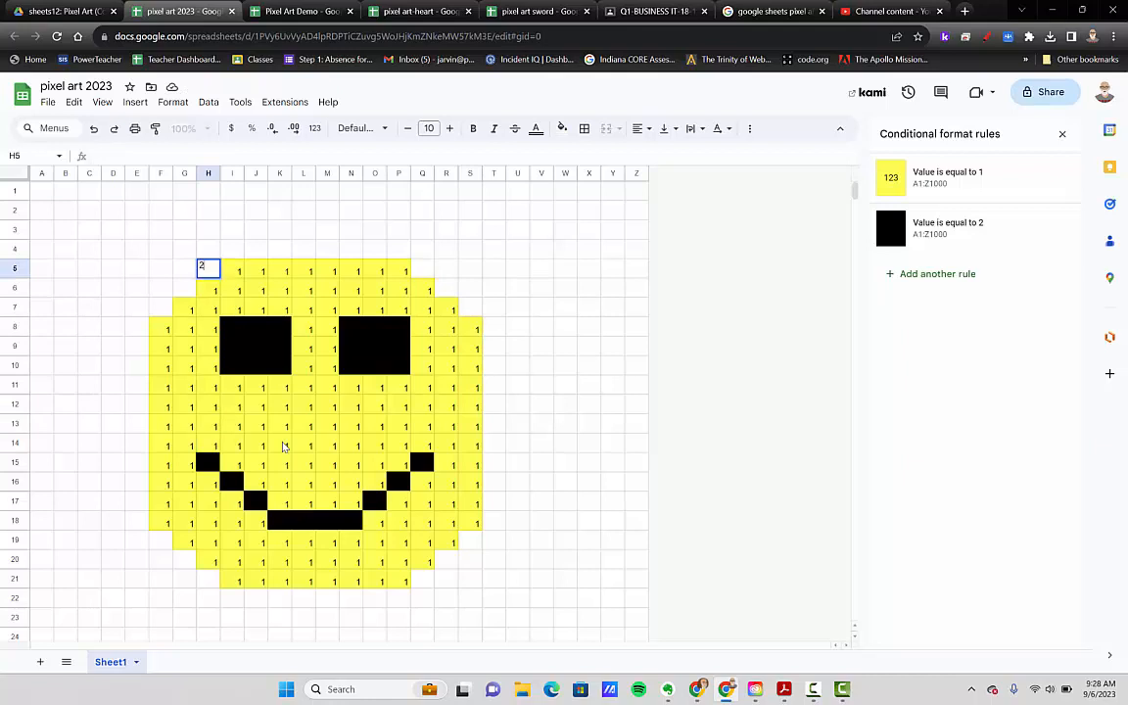
Enter 2 in cells I4 to P4 for the top edge of the black outline, leaving Q4 empty.
key(Up)
key(Right)
key(2)
key(Right)
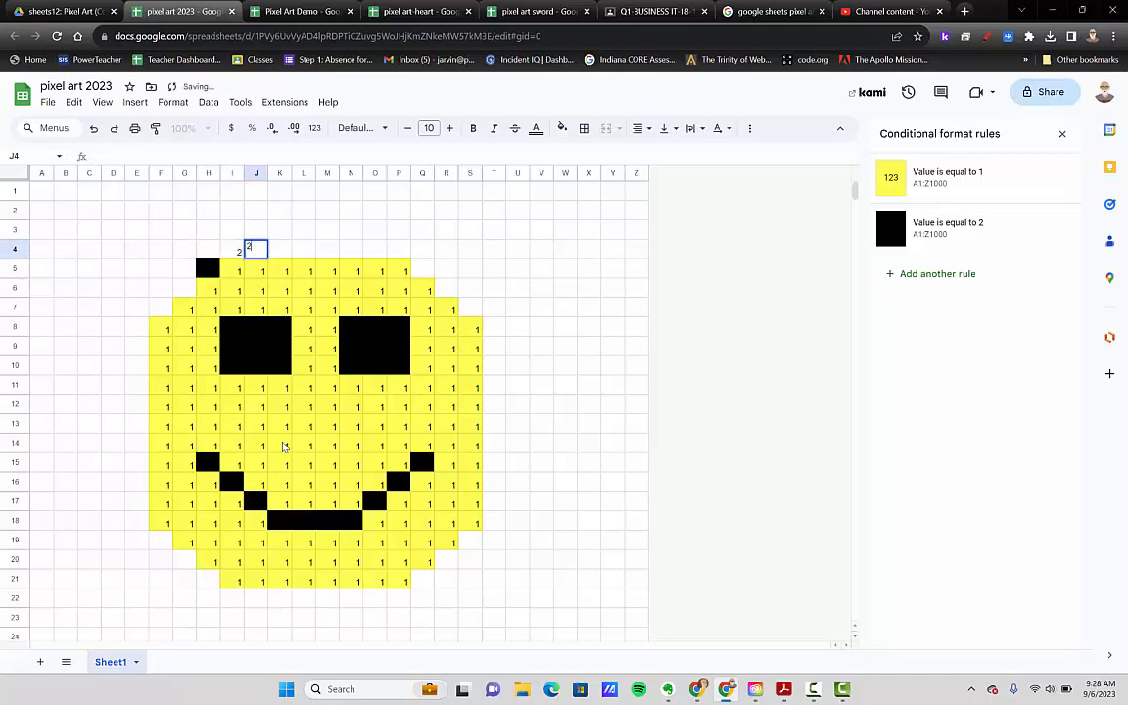
key(2)
key(Right)
key(2)
key(Right)
key(2)
key(Right)
key(2)
key(Right)
key(2)
key(Right)
key(2)
key(Right)
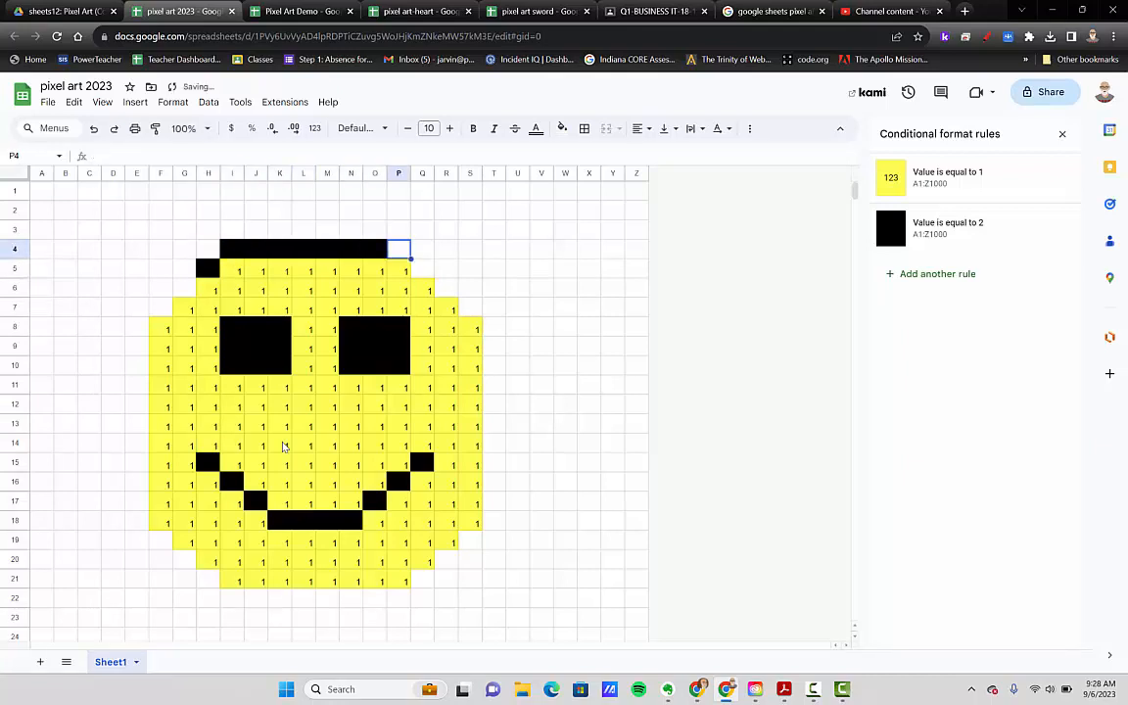
key(2)
key(Right)
text(2)
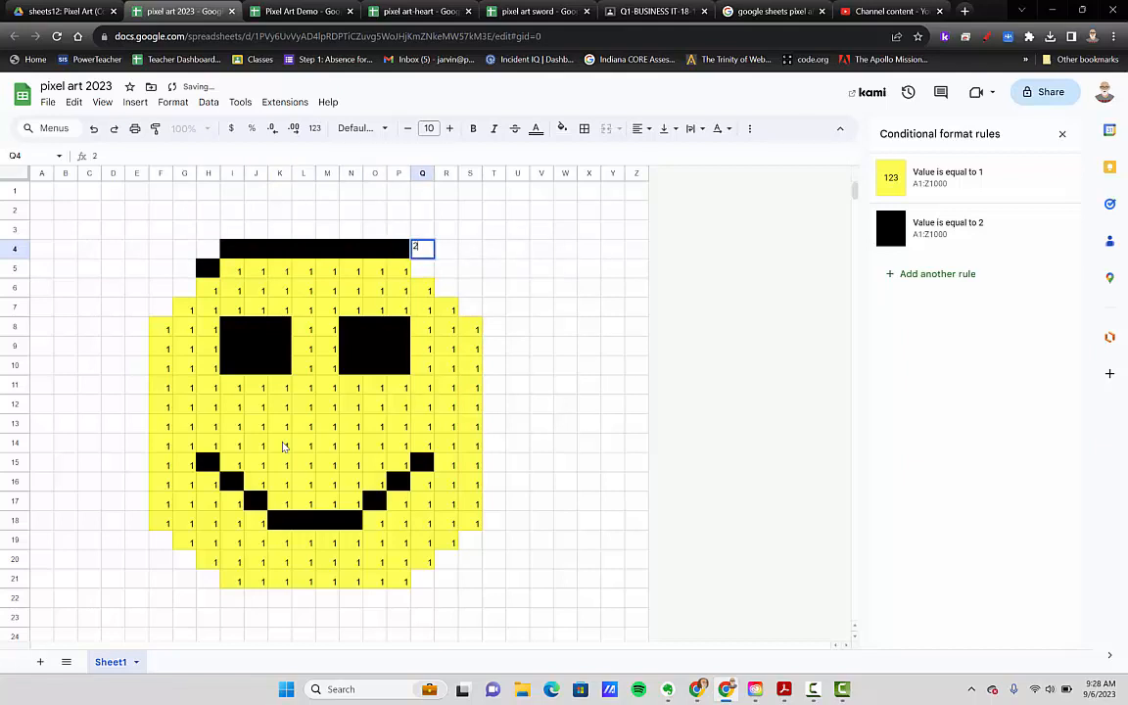
key(BackSpace)
Enter 2 in cells Q5, R6 and S7 for the upper-right diagonal of the outline.
key(Down)
text(2)
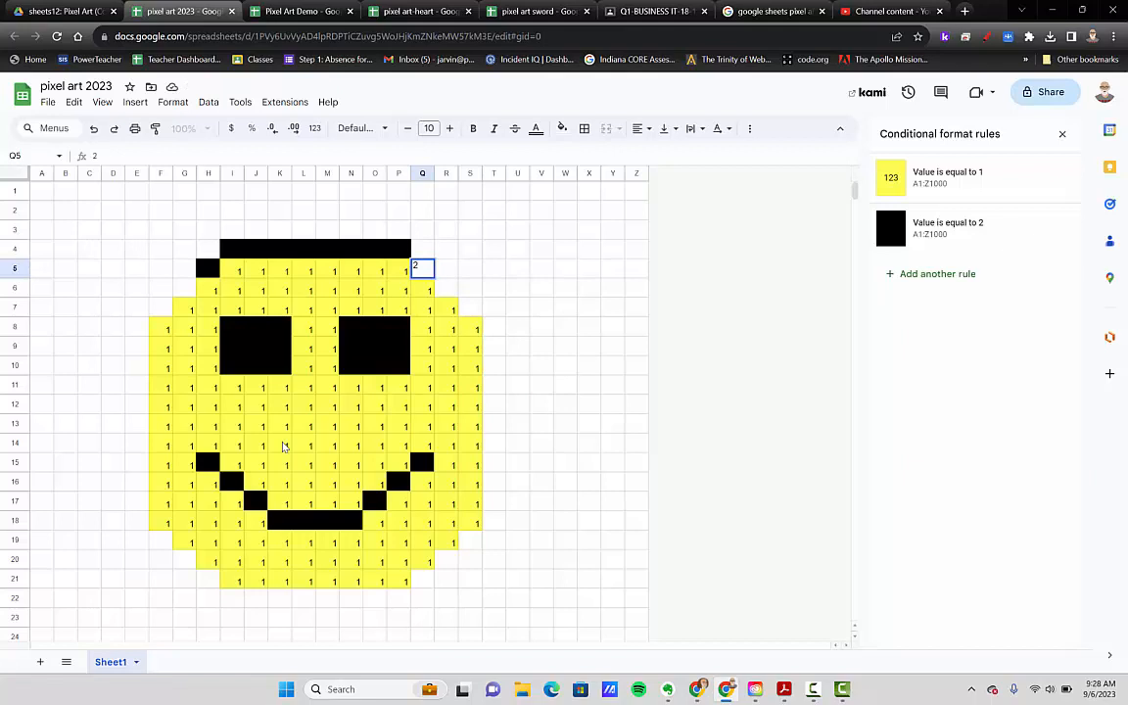
key(Down)
key(Right)
text(2)
key(Down)
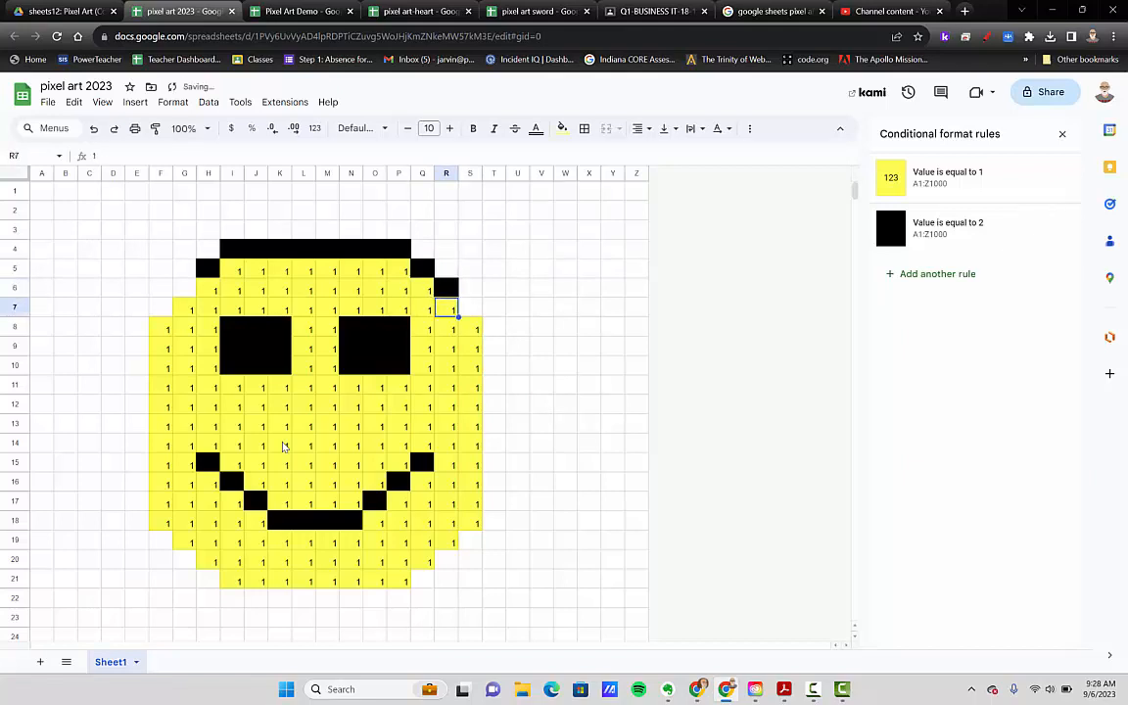
key(Right)
text(2)
Enter 2 in cells T8 to T18 for the right edge of the outline, leaving T19 empty.
key(Down)
key(Right)
text(2)
key(Down)
text(2)
key(Down)
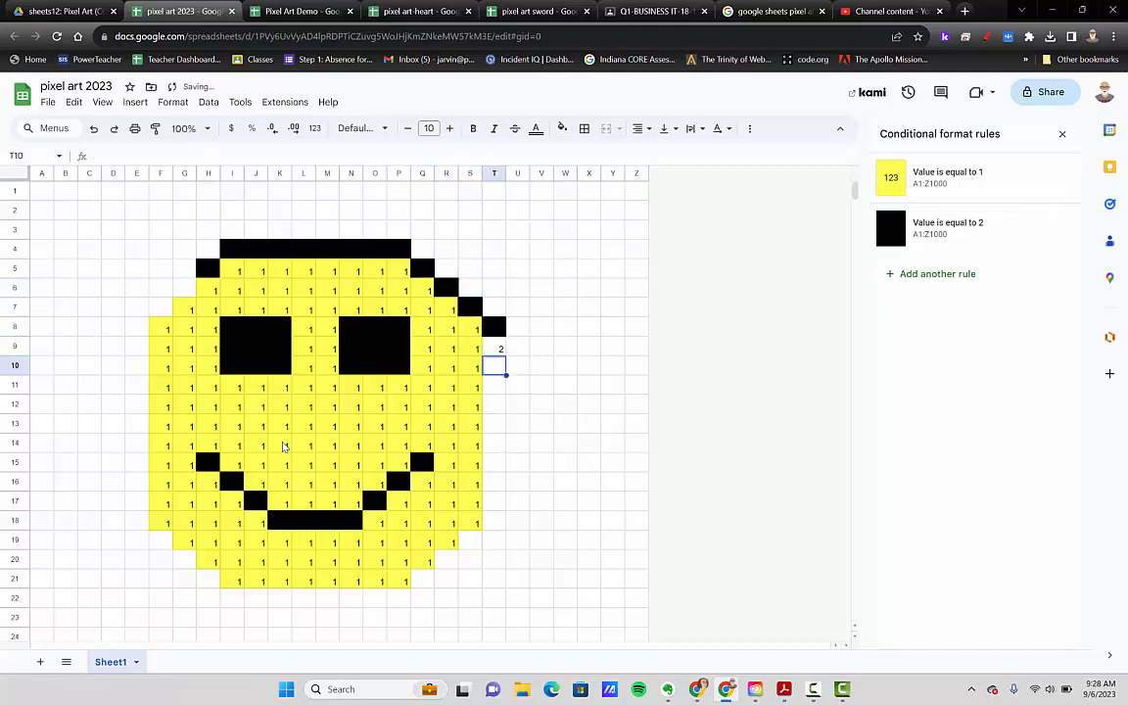
key(2)
key(Down)
key(2)
key(Down)
key(2)
key(Down)
key(2)
key(Down)
key(2)
key(Down)
key(2)
key(Down)
text(2)
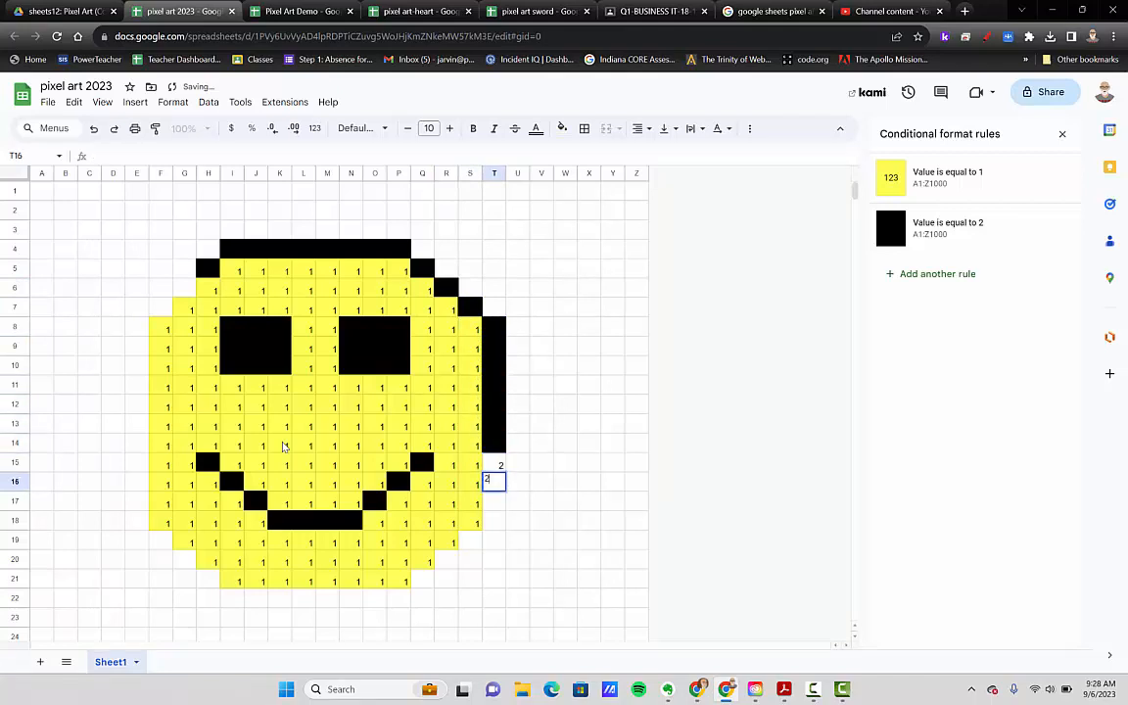
key(Down)
text(2)
key(Down)
text(2)
key(Down)
text(2)
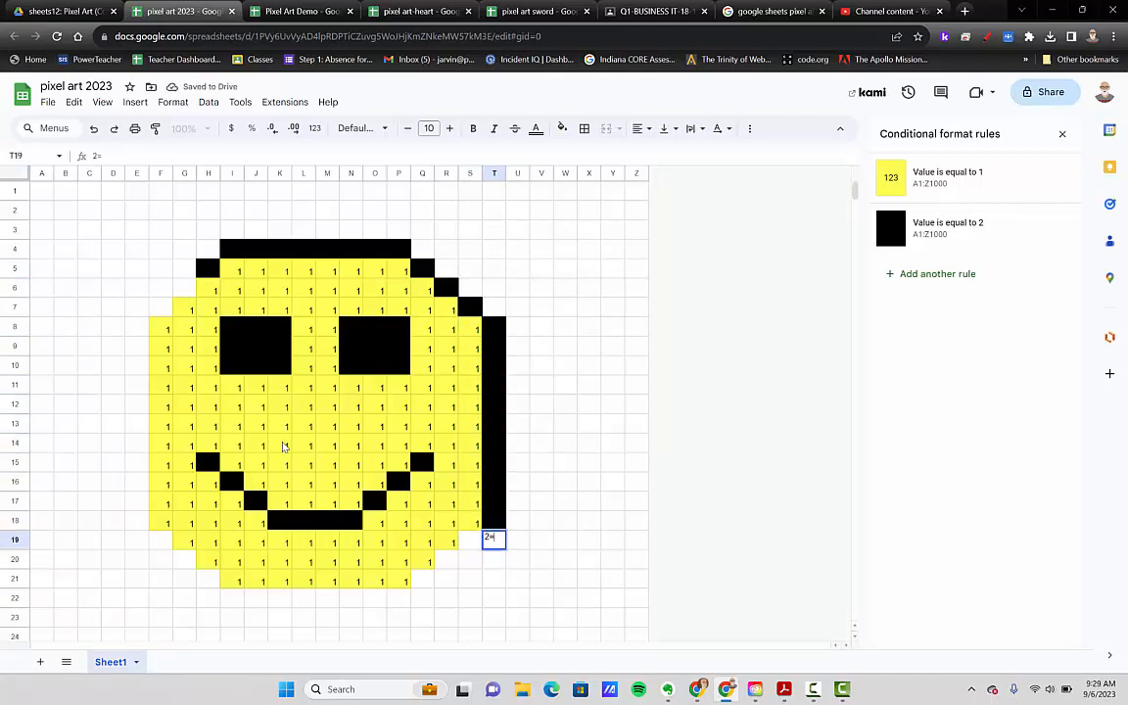
key(BackSpace)
Enter 2 in cells S19, R20 and Q21 for the lower-right diagonal of the outline.
key(Left)
text(2)
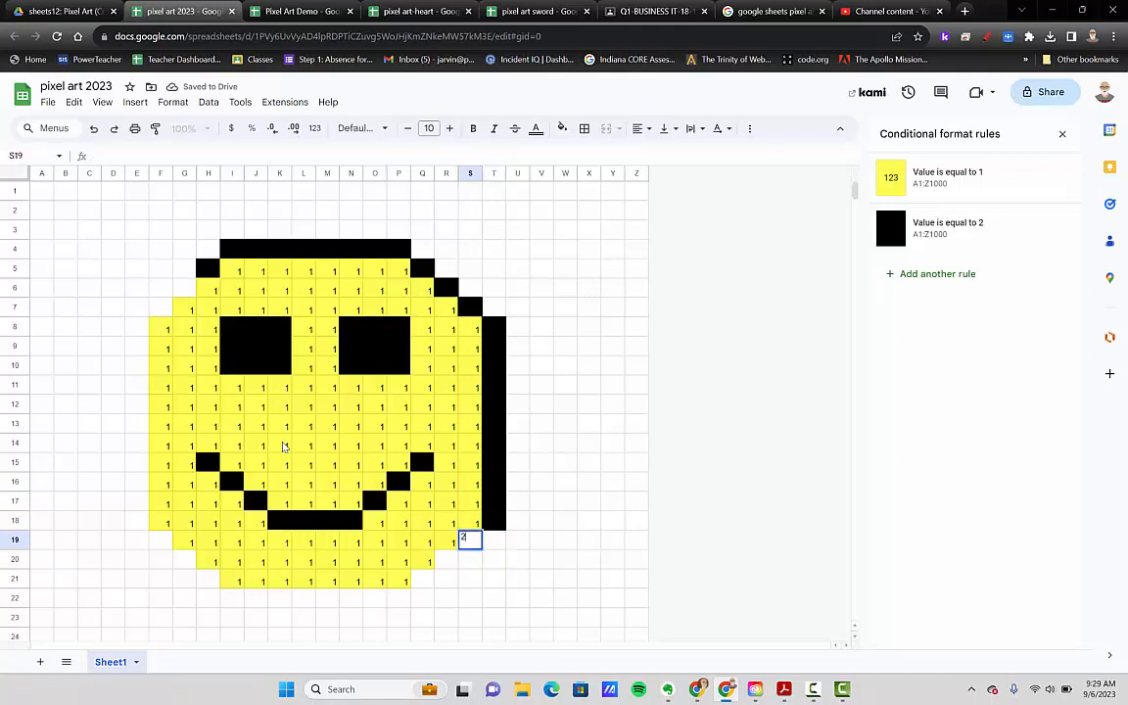
key(Down)
key(Left)
text(2)
key(Left)
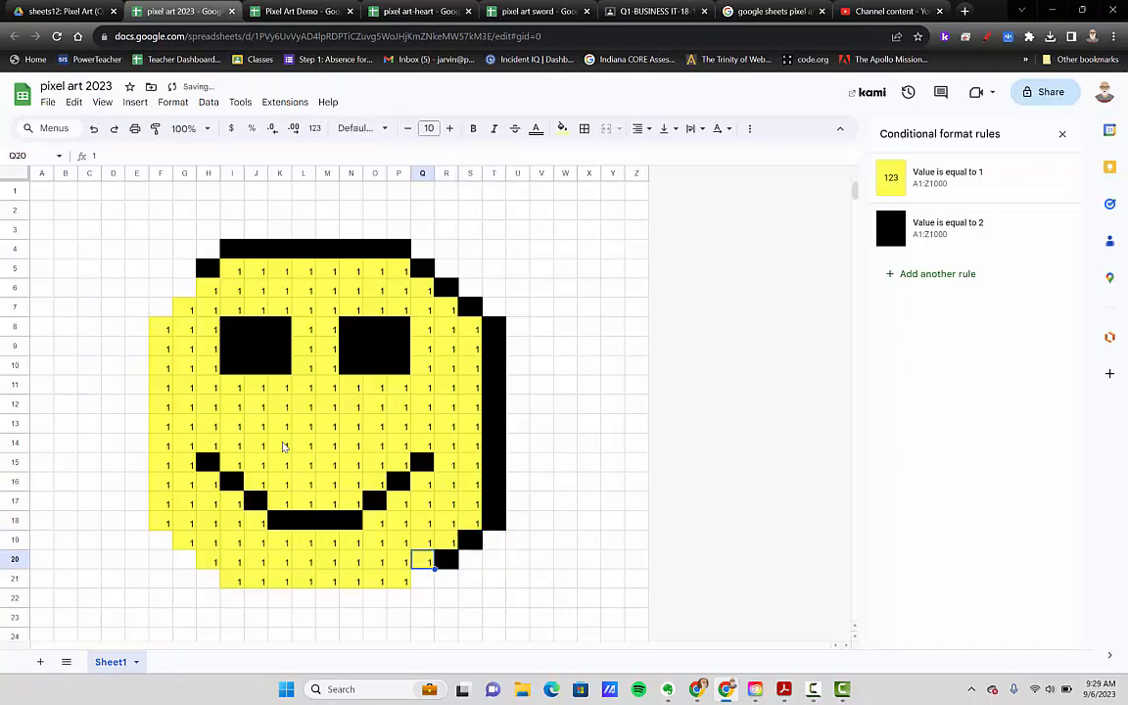
key(Down)
text(2)
key(Down)
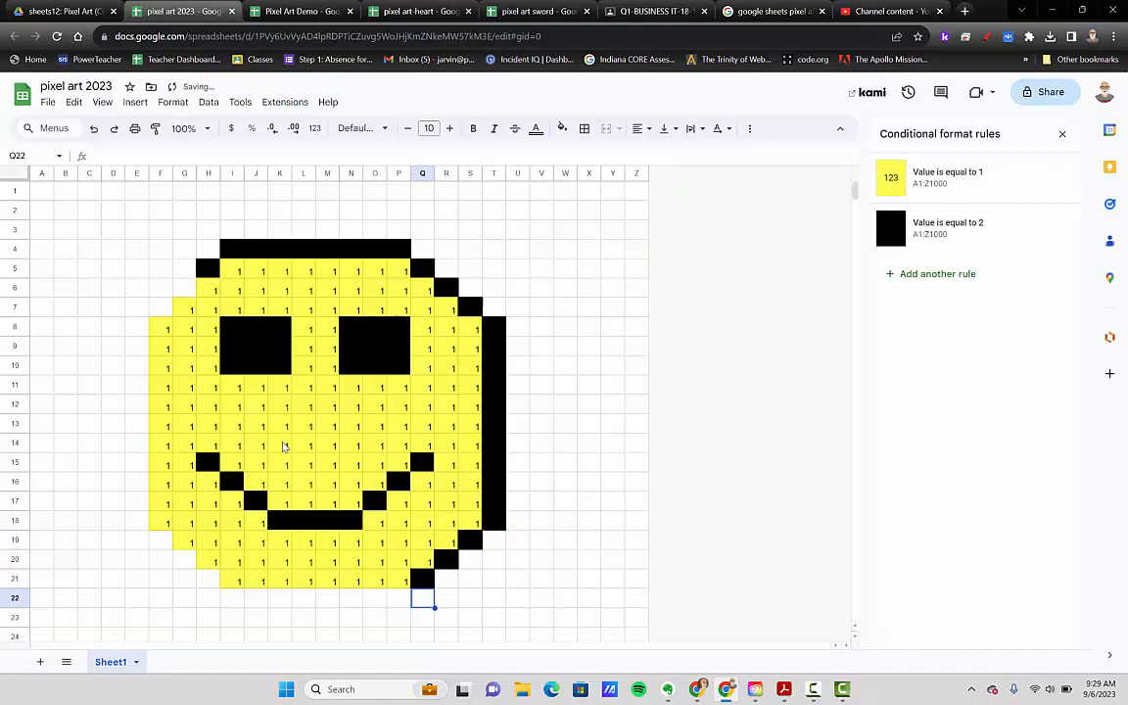
Enter 2 in cells P22 back to I22 for the bottom edge of the outline.
key(Left)
text(2)
key(Left)
text(2)
key(Left)
text(2)
key(Left)
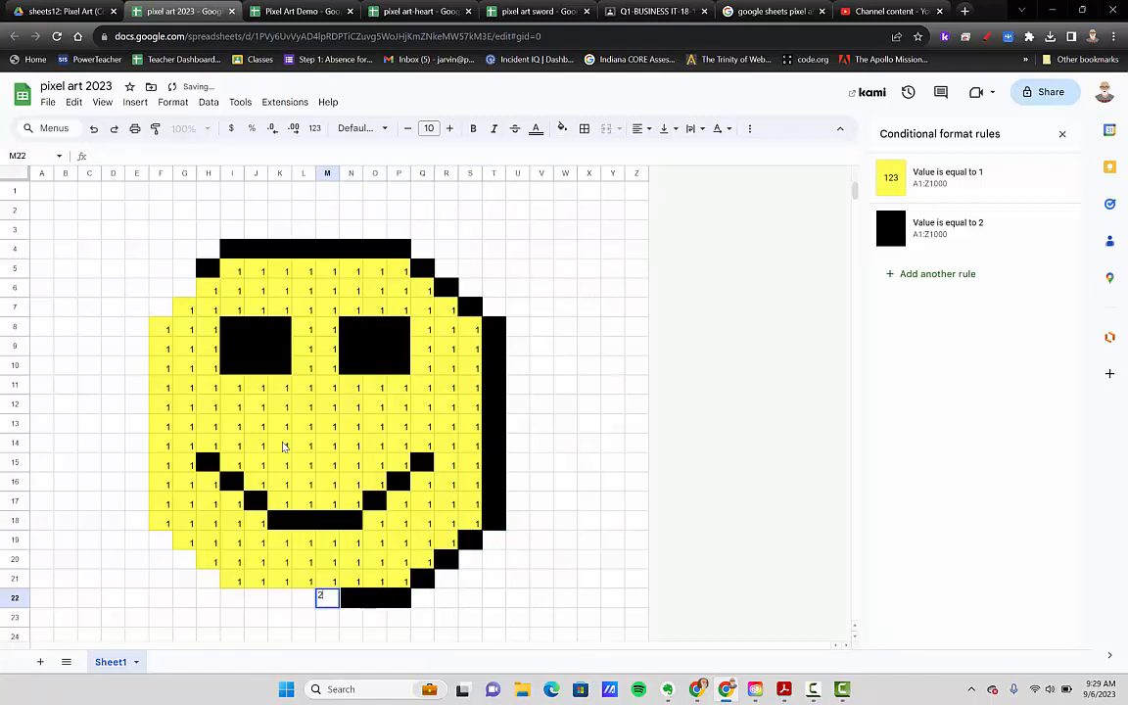
text(2)
key(Left)
key(2)
key(Left)
key(2)
key(Left)
key(2)
key(Left)
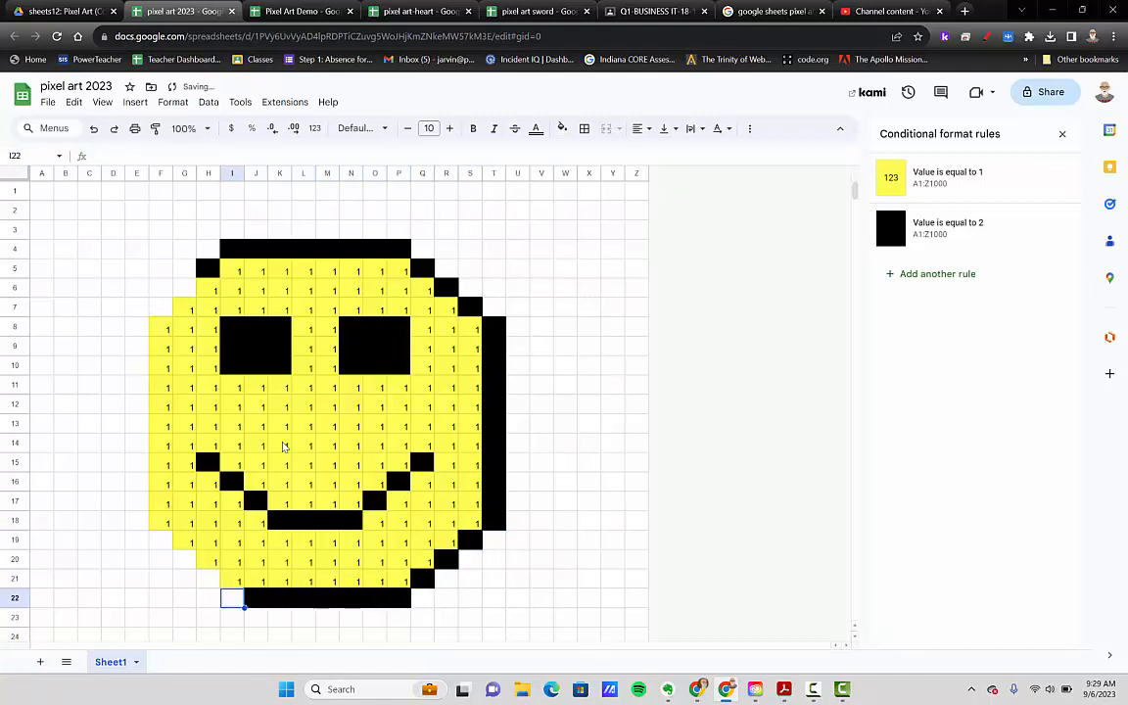
key(Up)
key(Down)
text(2)
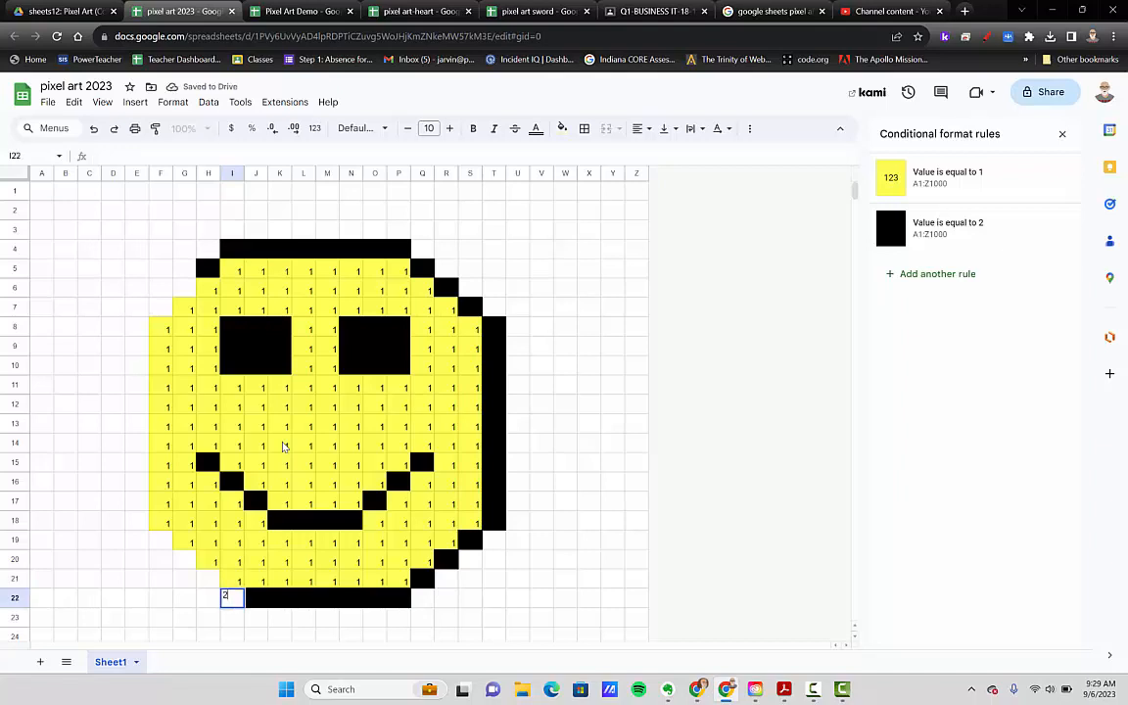
Enter 2 in cells H21, G20 and F19 for the lower-left diagonal of the outline.
key(Up)
key(Left)
text(2)
key(Up)
key(Left)
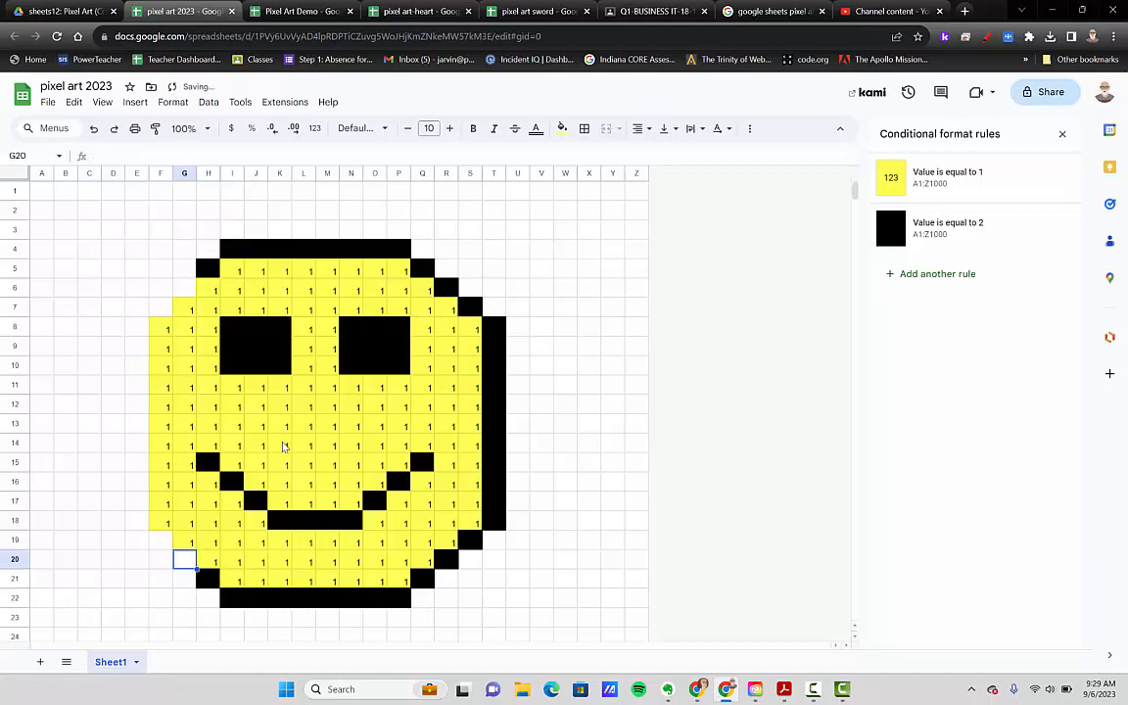
text(2)
key(Up)
key(Left)
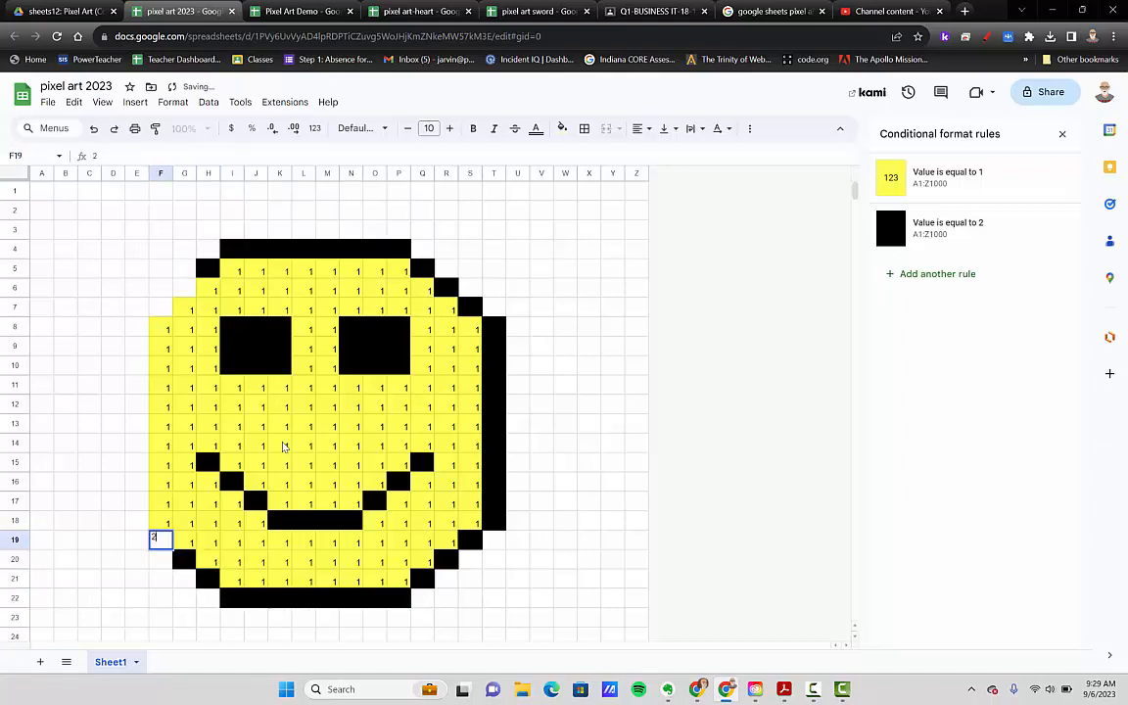
text(2)
Enter 2 in cells E18 up to E8 for the left edge of the outline, leaving E7 empty.
key(Up)
key(Left)
text(2)
key(Up)
text(2)
key(Up)
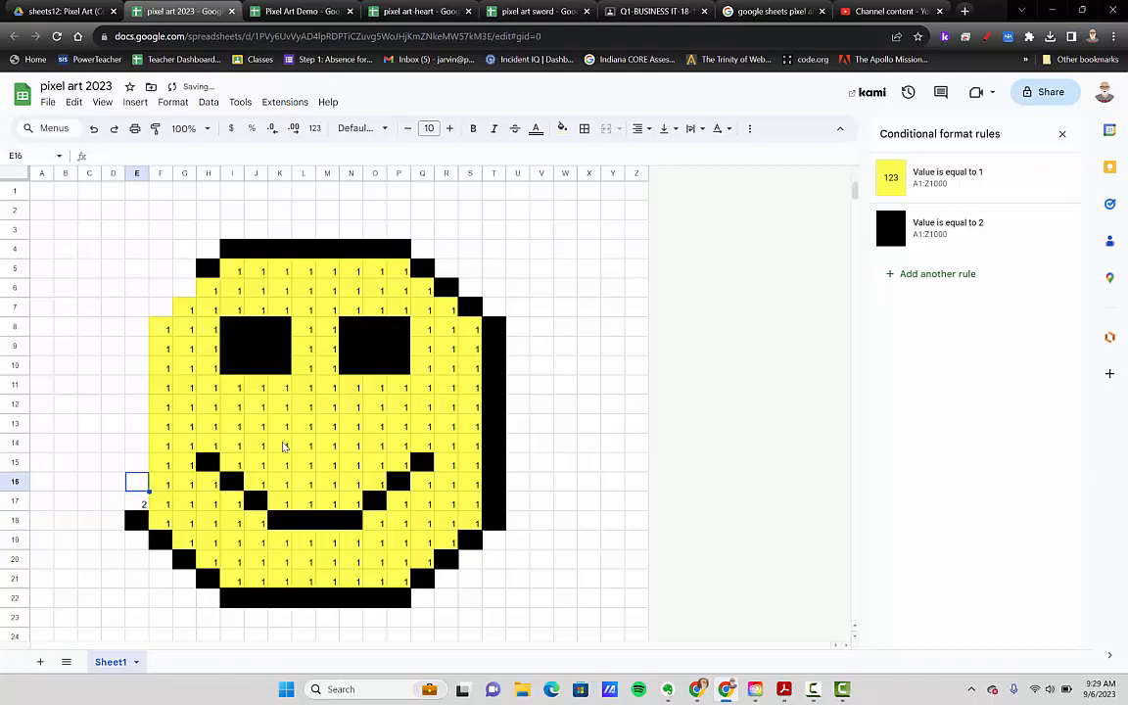
key(2)
key(Up)
key(2)
key(Up)
text(2)
key(Up)
key(2)
key(Up)
key(2)
key(Up)
text(2)
key(Up)
text(2)
key(Up)
text(2)
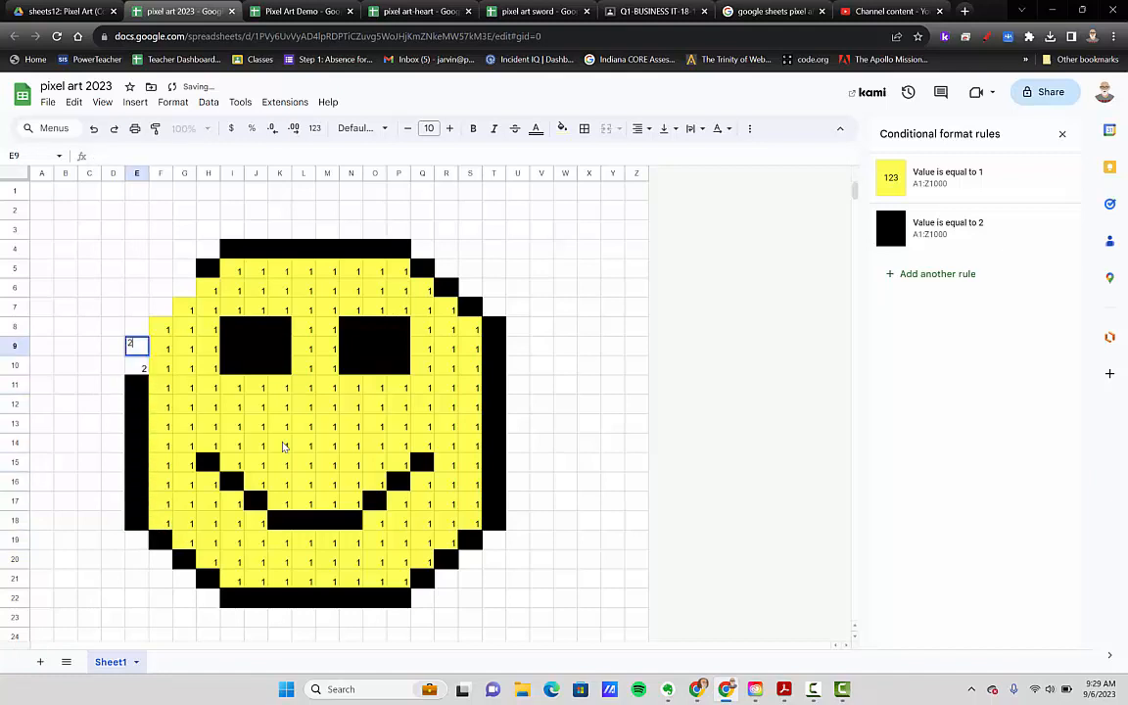
key(Up)
key(2)
key(Up)
text(2)
key(Right)
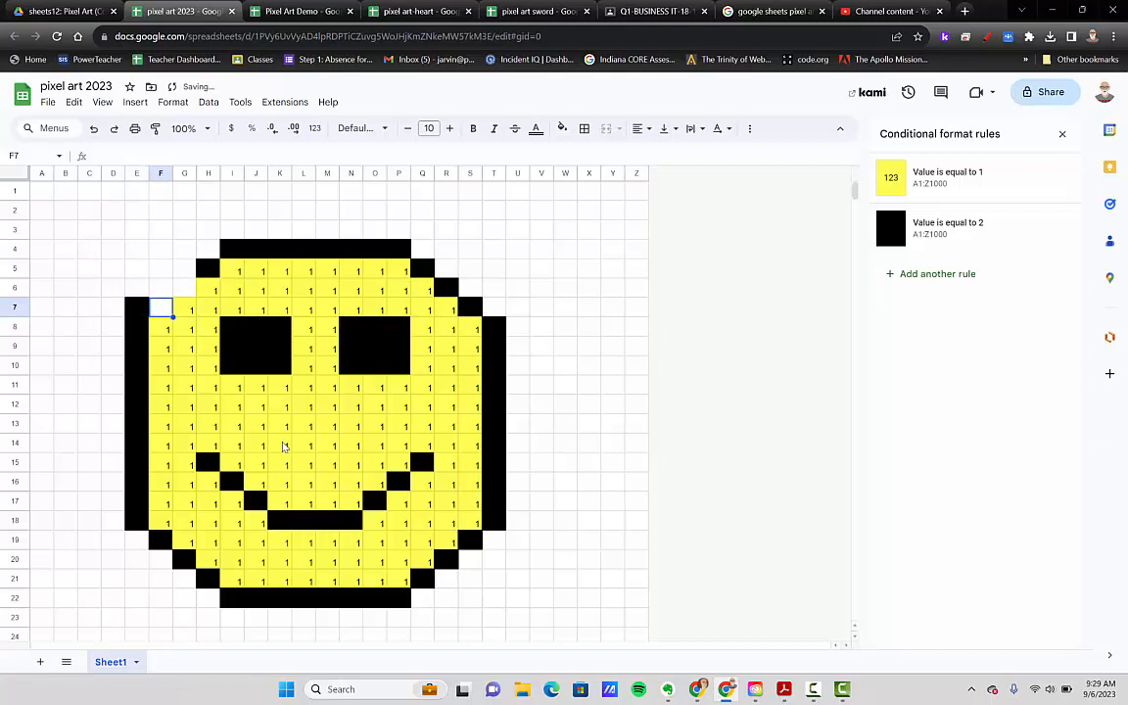
key(Left)
key(Delete)
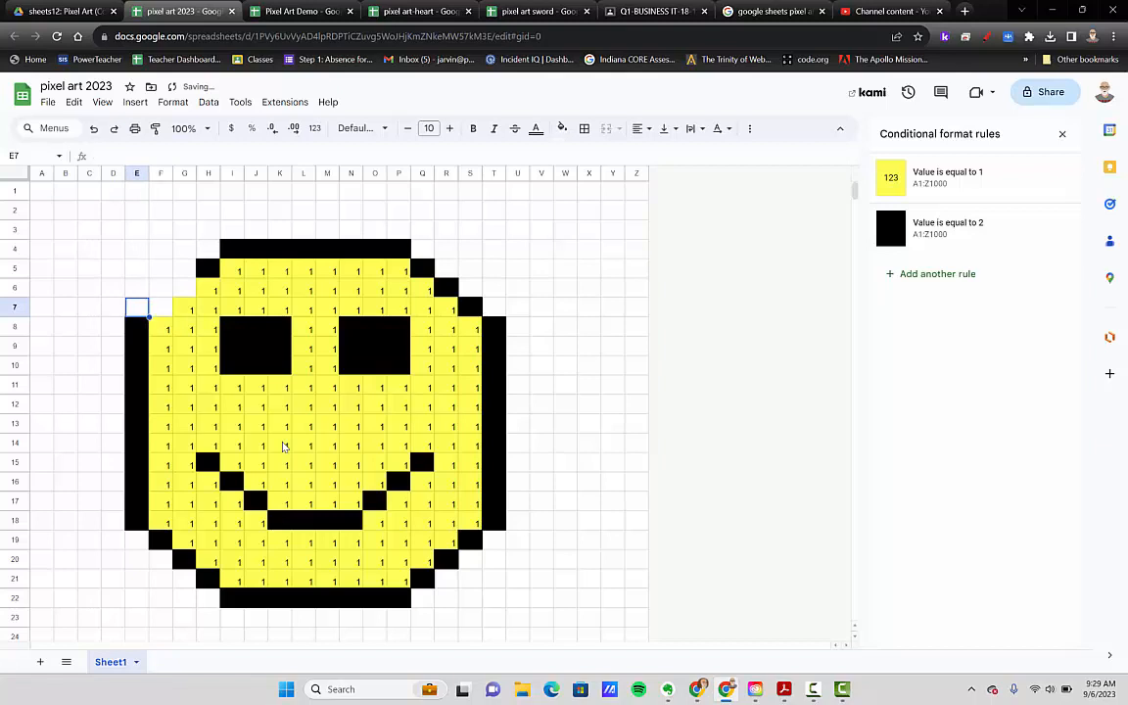
Enter 2 in cells F7 and G6 to complete the upper-left diagonal of the outline, and select cell H2.
key(Right)
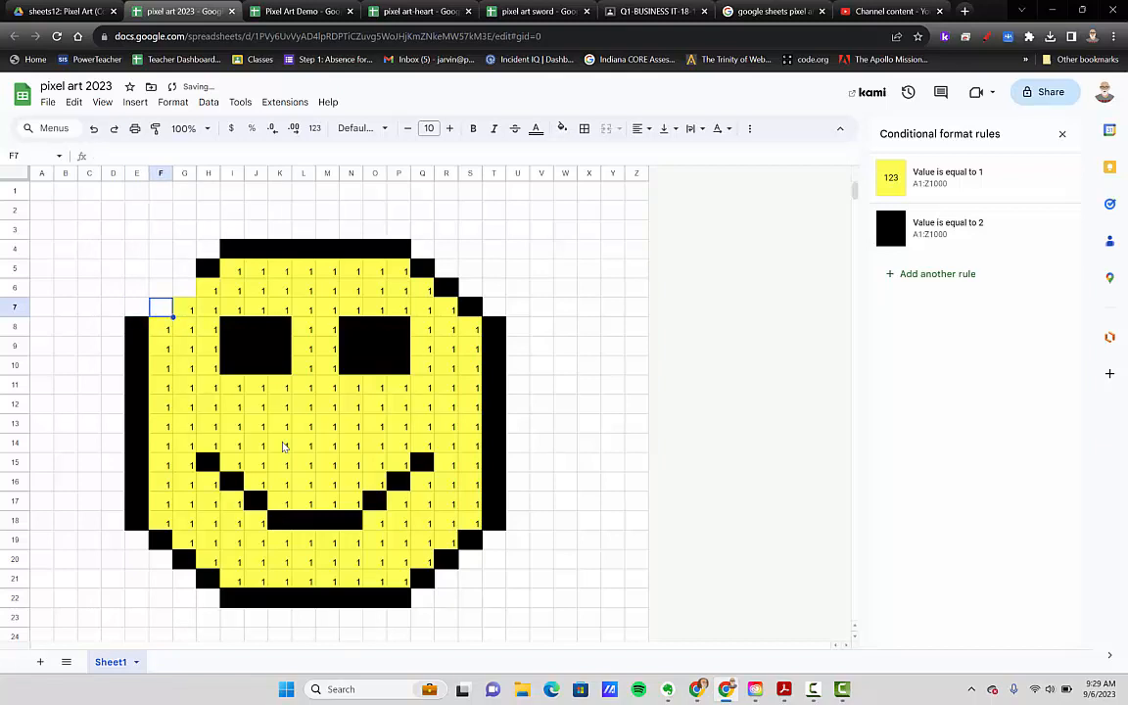
text(2)
key(Right)
key(Up)
text(2)
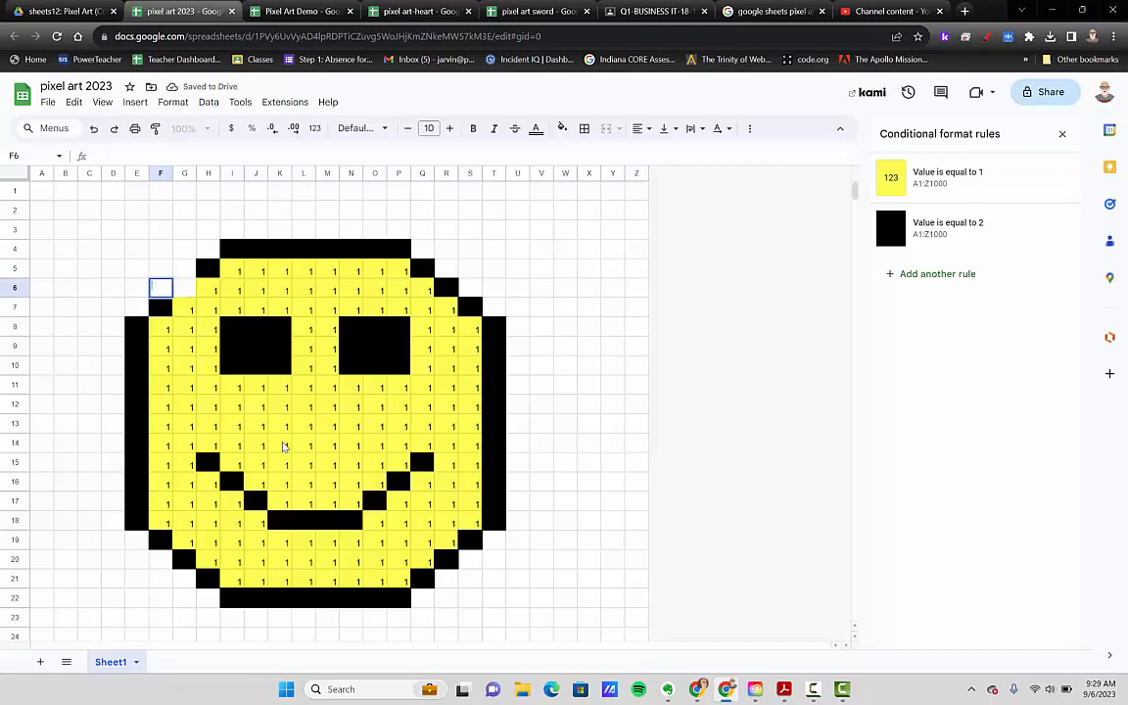
key(Right)
text(2)
key(Right)
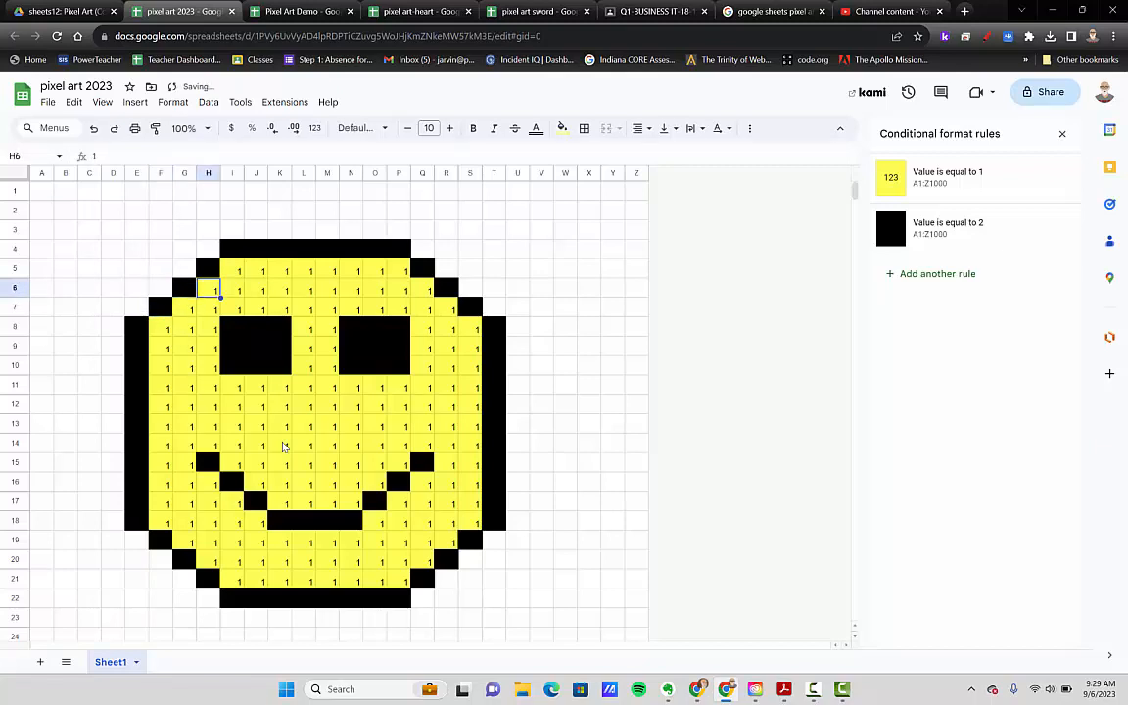
key(Up)
key(Up)
key(Up)
key(Up)
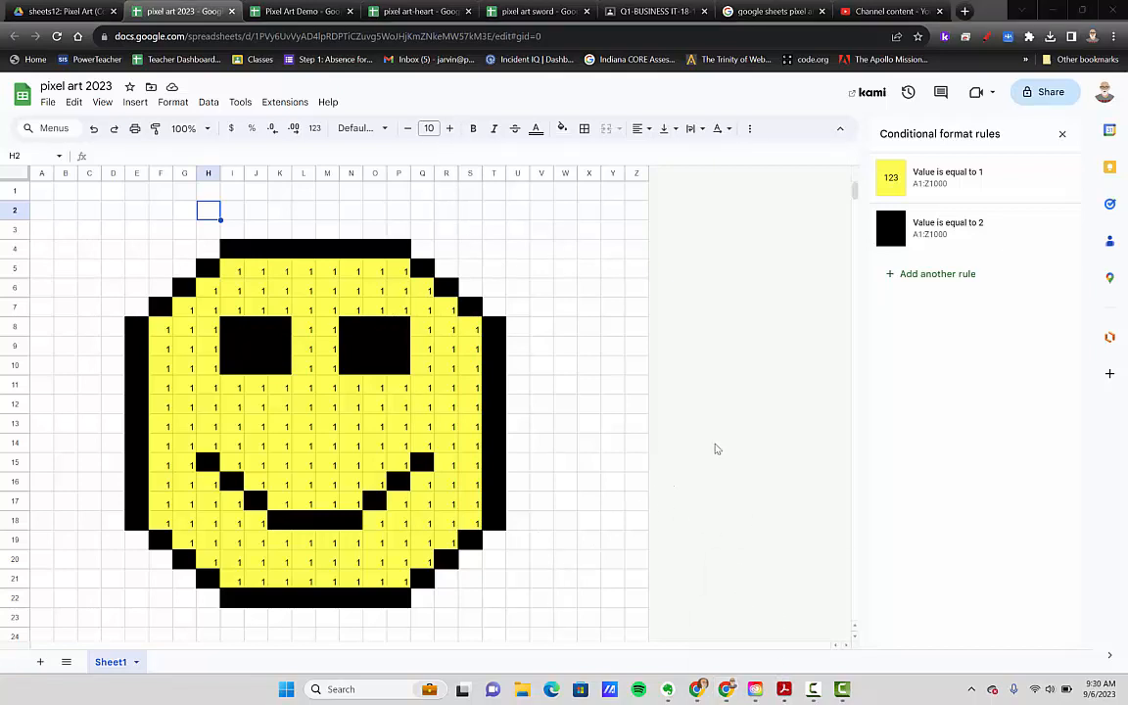
Switch to the assignment PDF in Acrobat and review its sections from Setting Up the Grid through Making the Numbers Disappear.
click(715, 635)
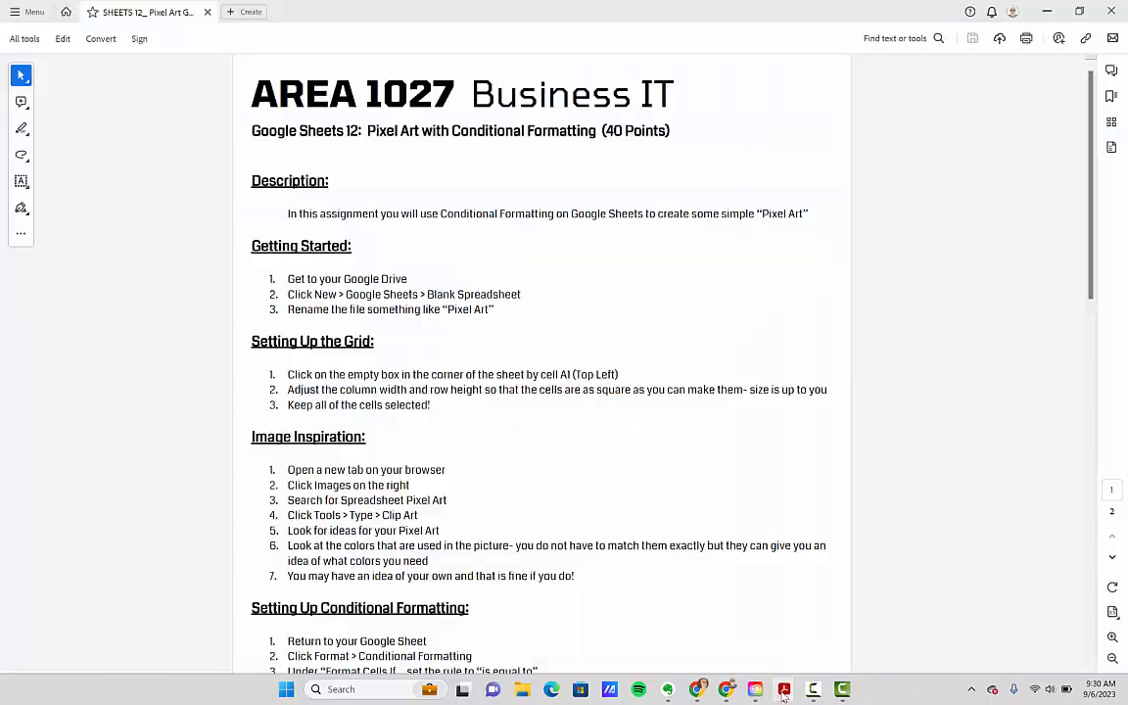
scroll(350, 468, down, 3)
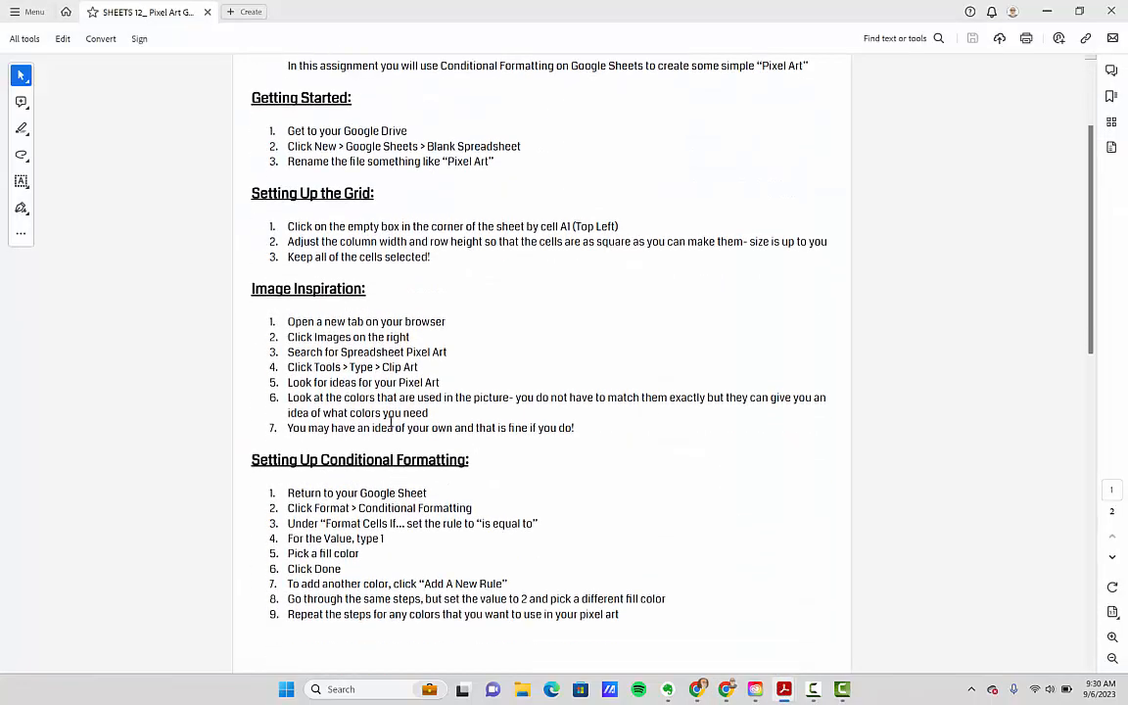
triple_click(277, 195)
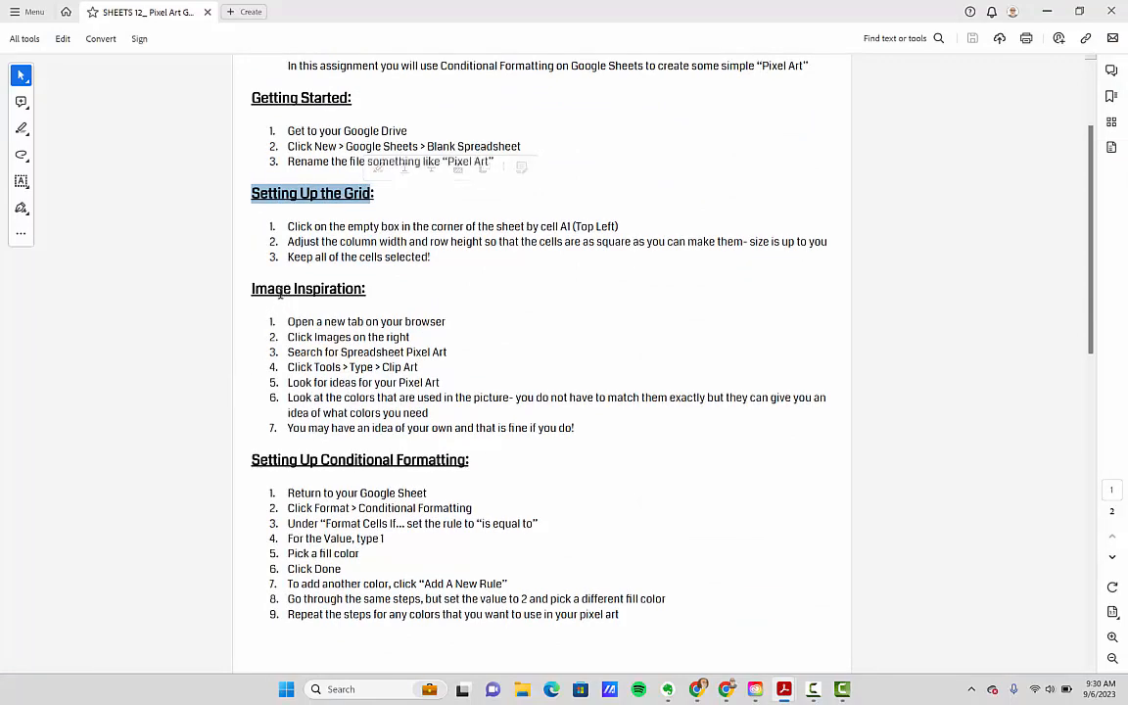
triple_click(299, 289)
scroll(323, 390, down, 3)
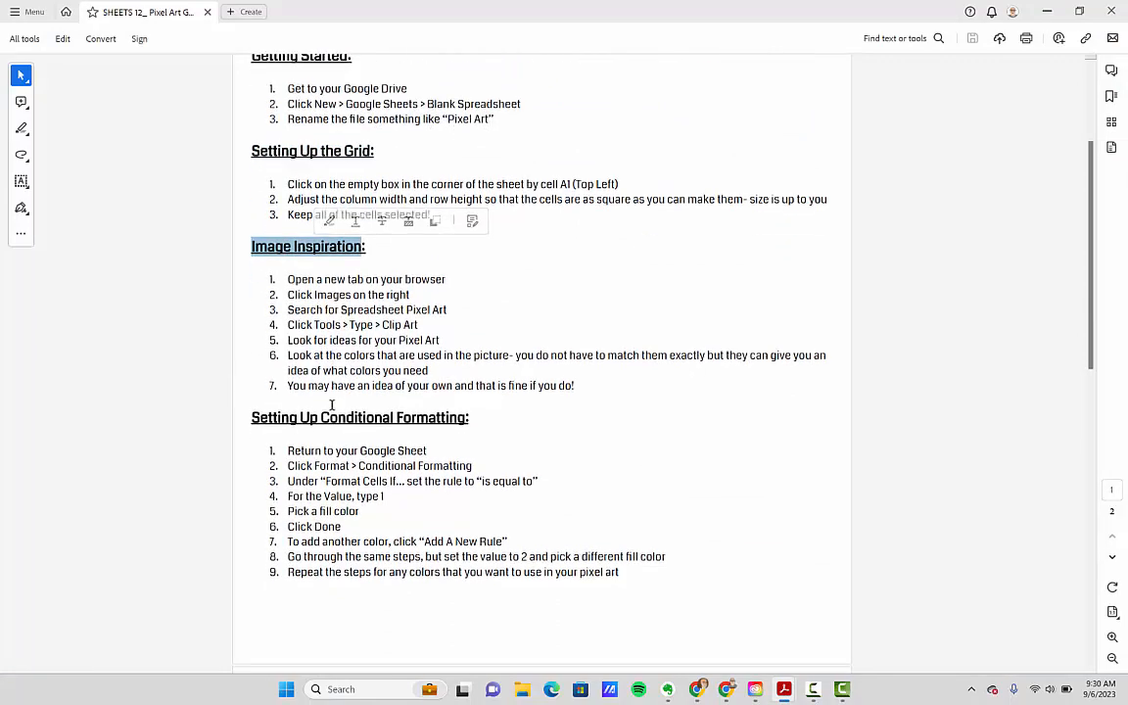
scroll(326, 410, down, 1)
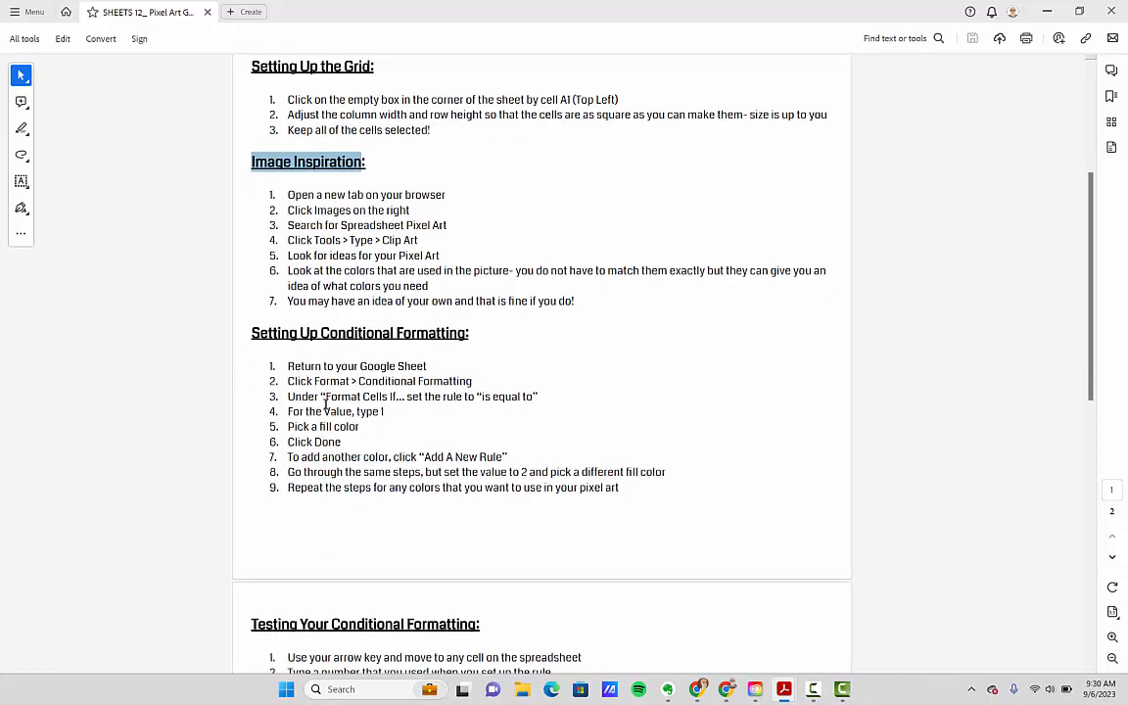
scroll(294, 366, down, 1)
drag(317, 309, 441, 320)
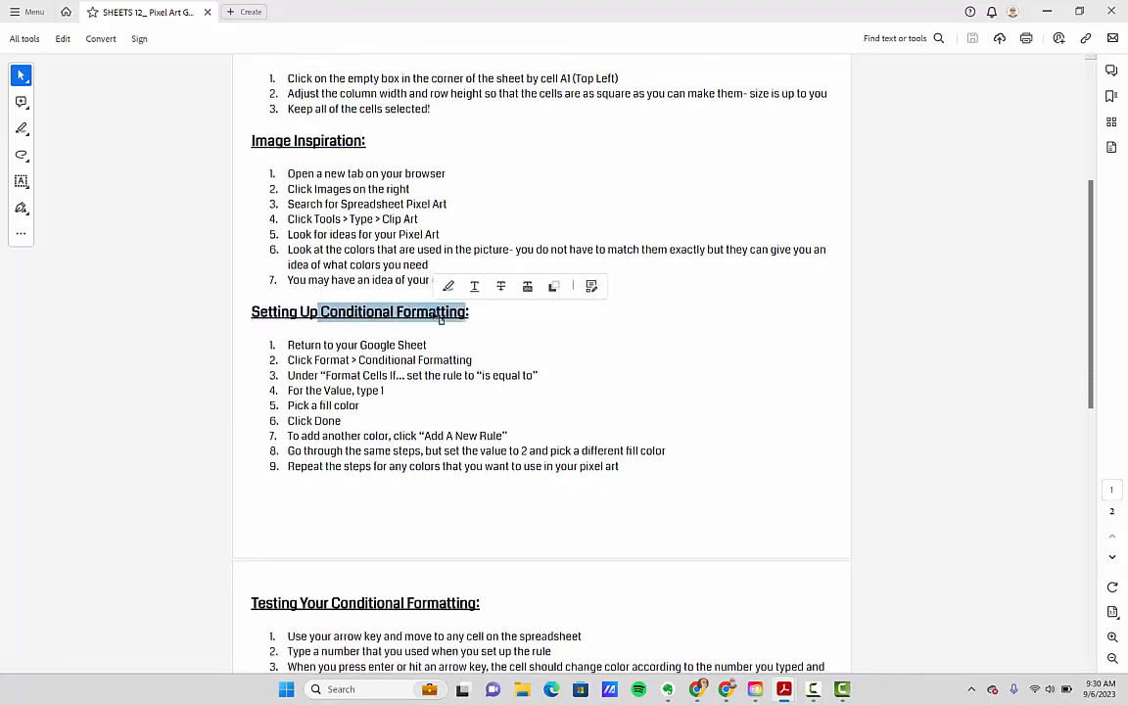
scroll(435, 319, down, 10)
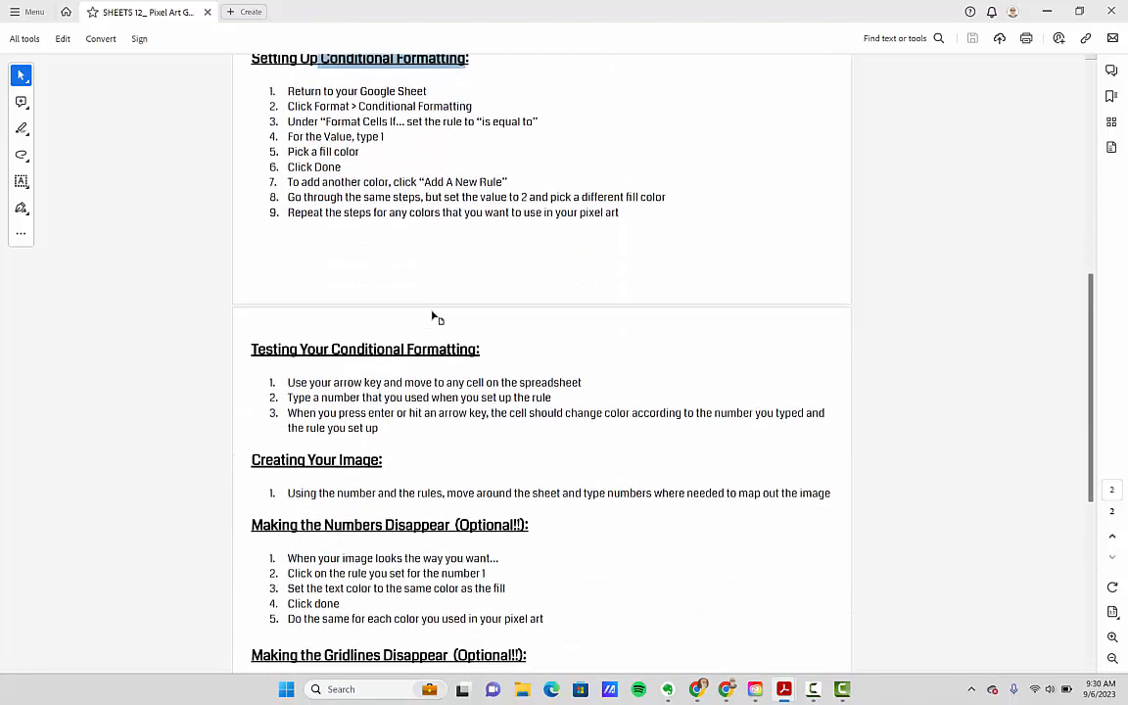
drag(334, 360, 415, 370)
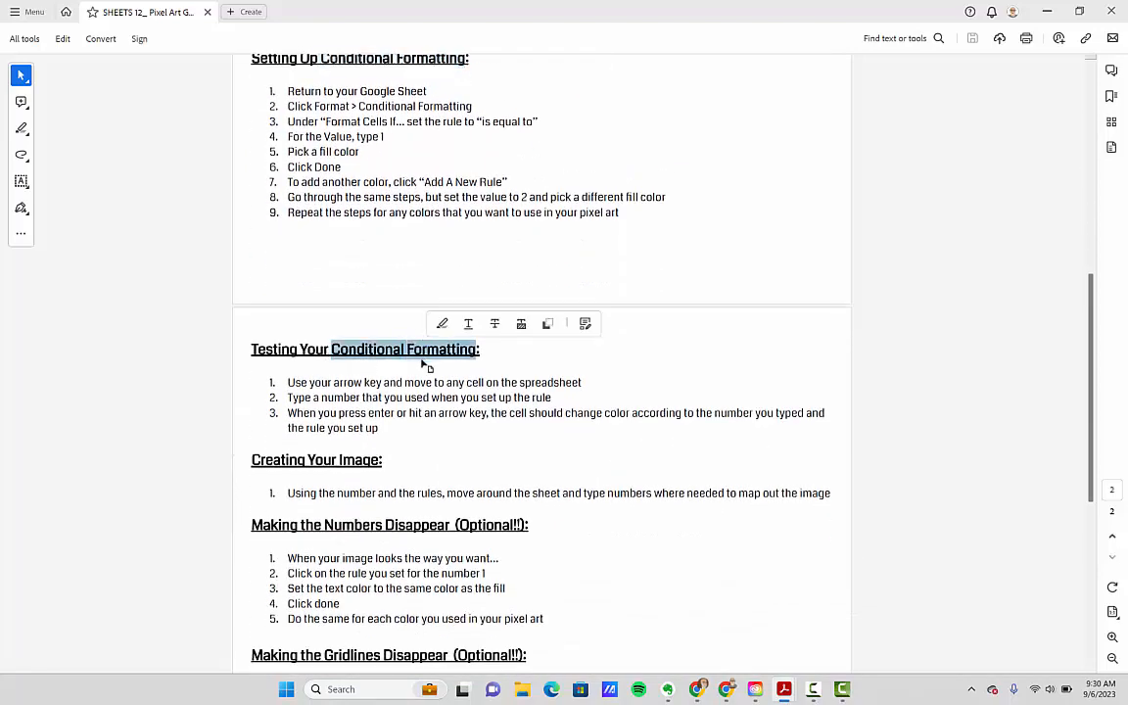
scroll(415, 370, down, 5)
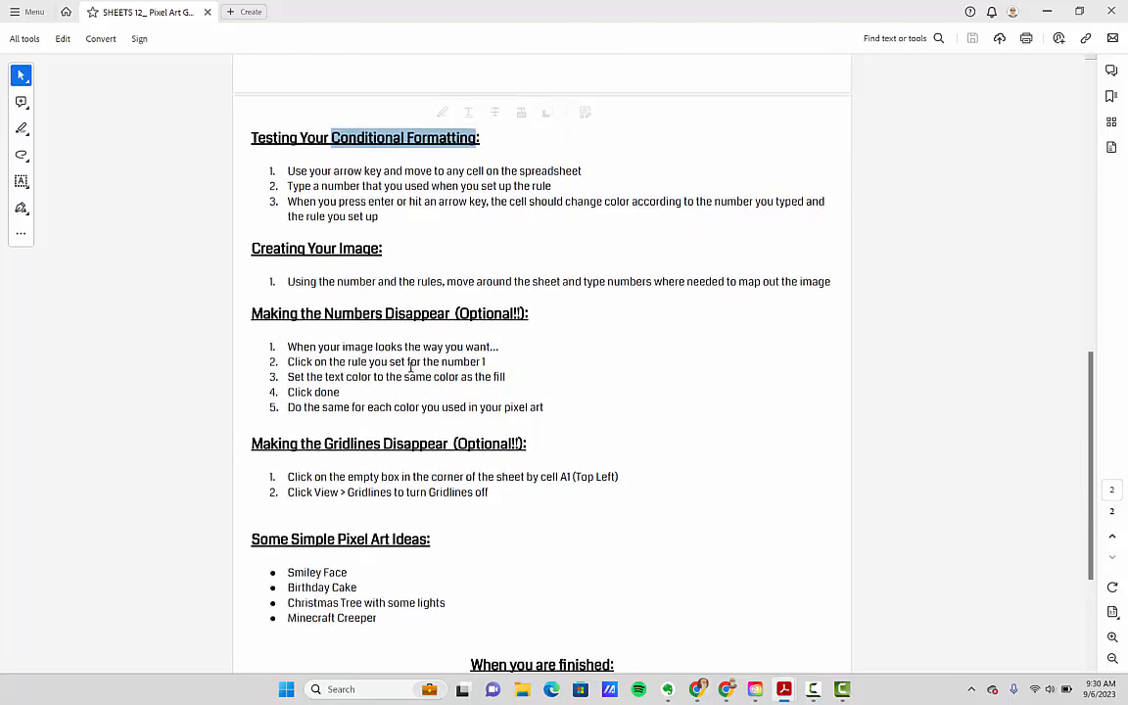
drag(251, 248, 360, 246)
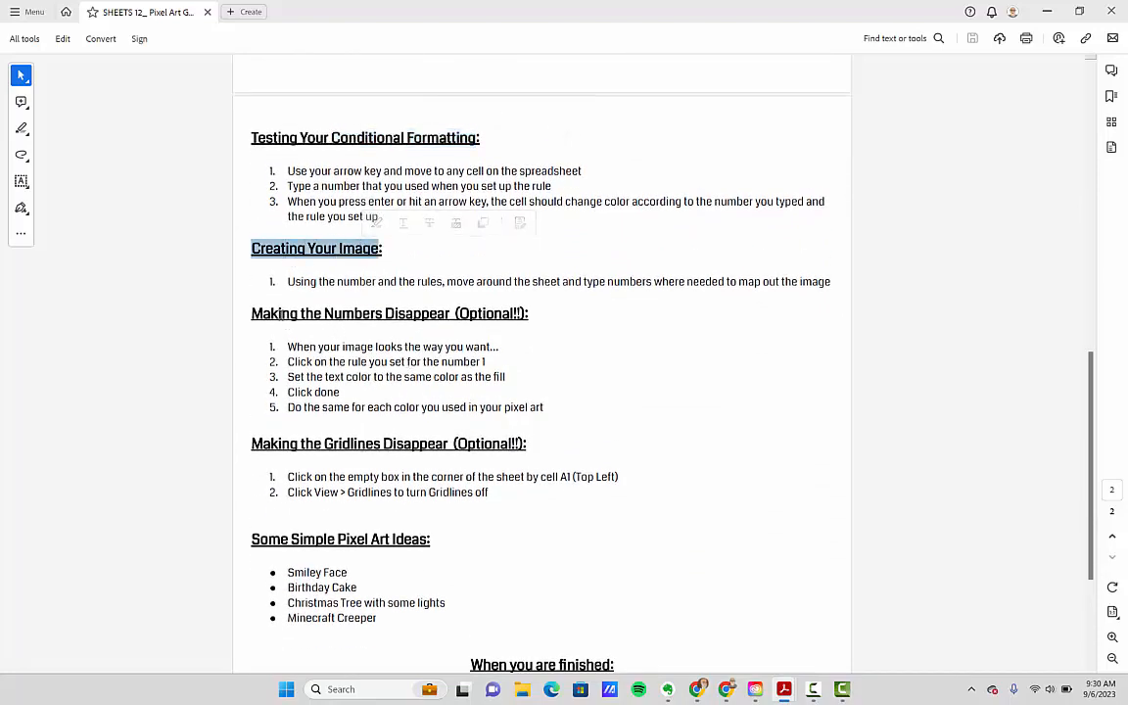
drag(251, 314, 411, 316)
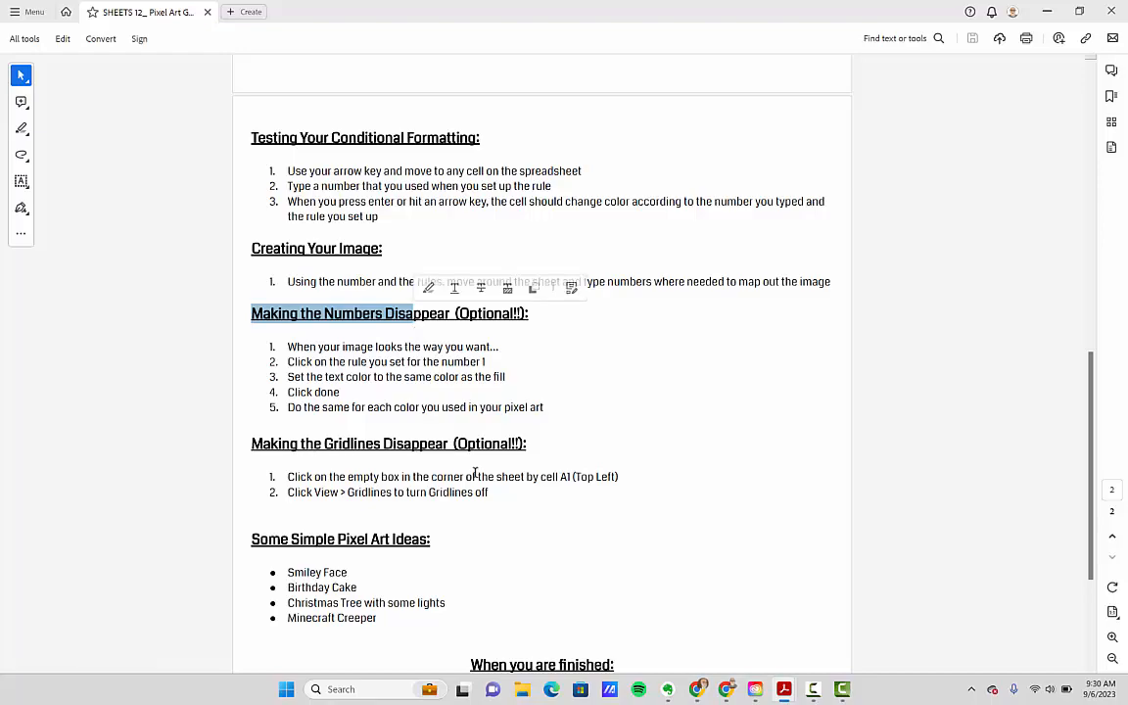
Return to the pixel art 2023 sheet in Chrome and set the text color of the value 1 rule to yellow, matching its fill.
key(alt+Tab)
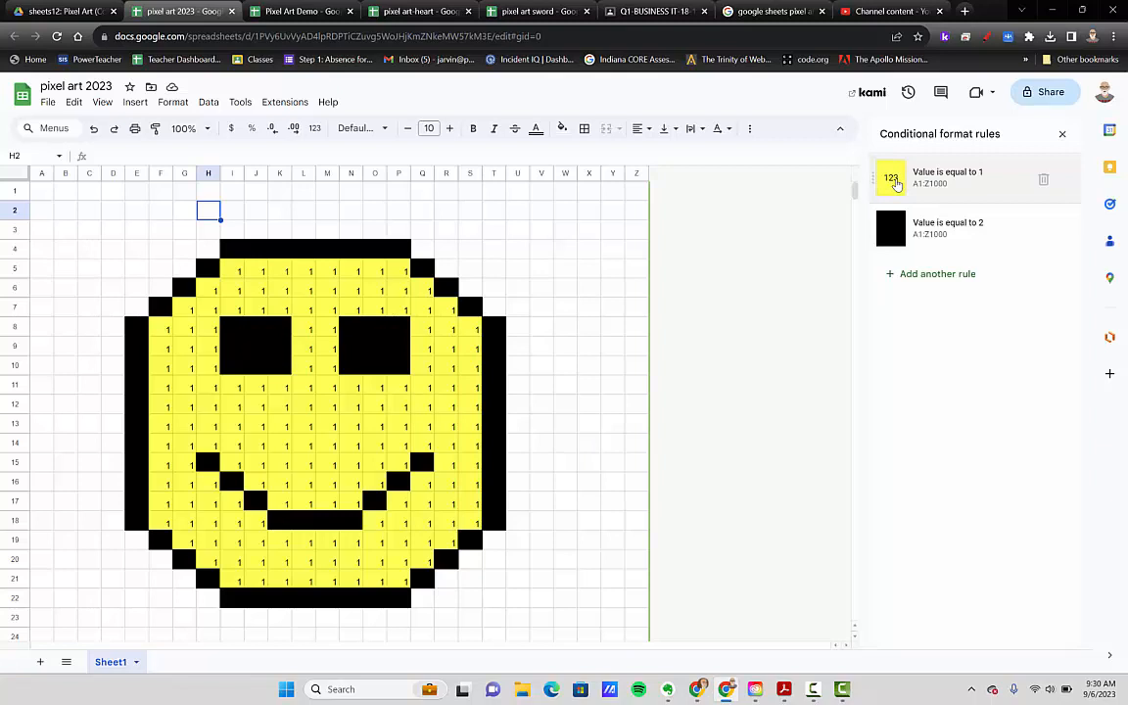
click(982, 185)
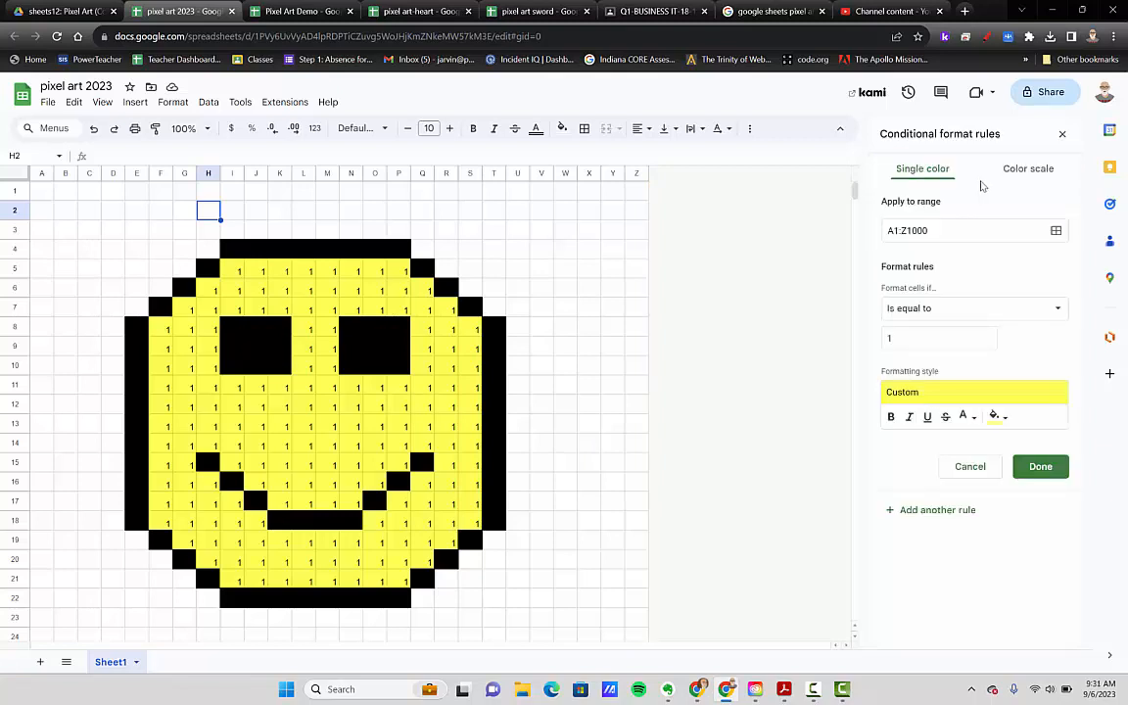
click(967, 417)
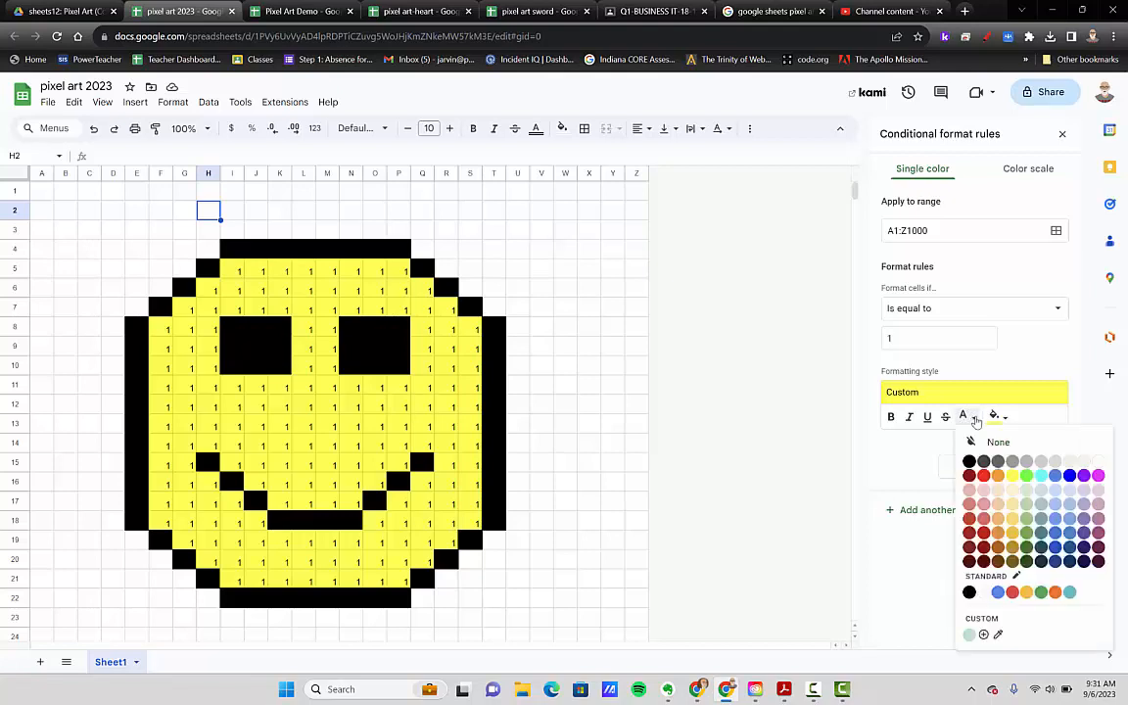
click(1011, 477)
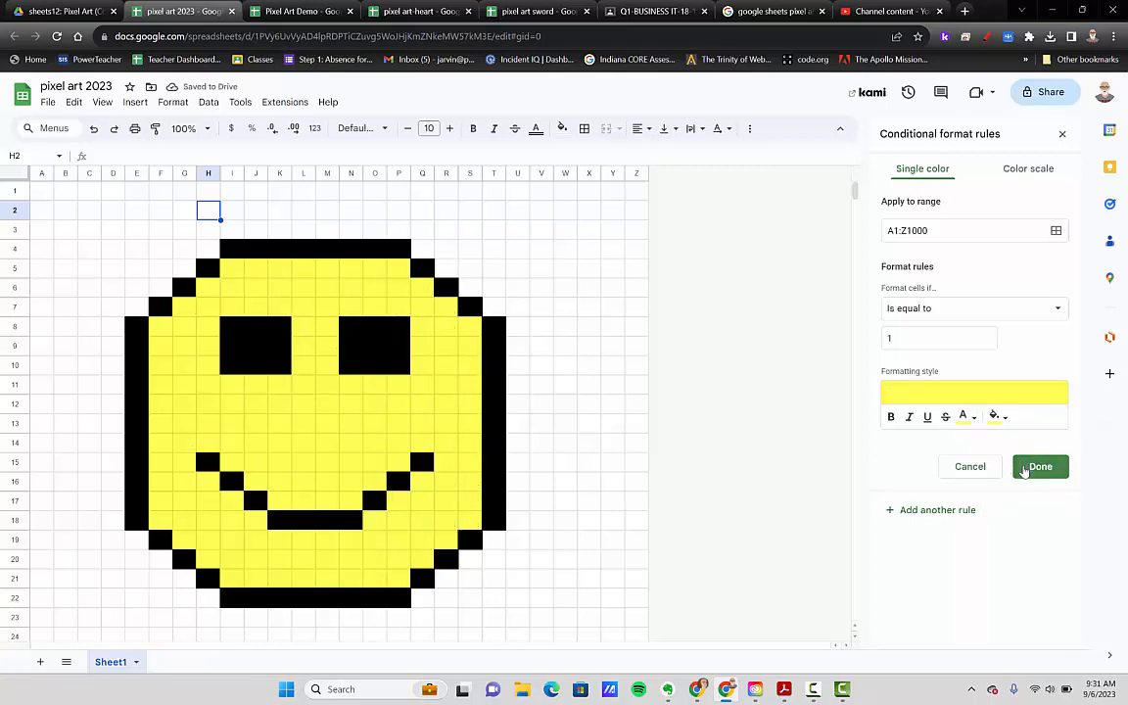
click(1026, 467)
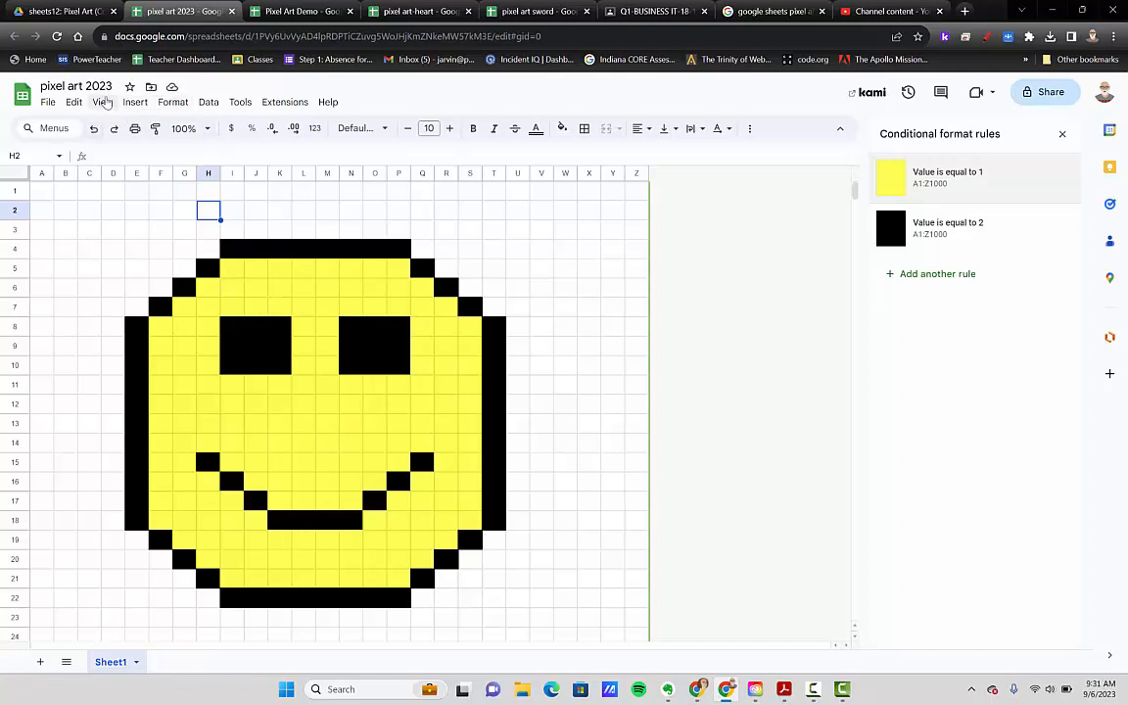
Turn off the display of gridlines in the sheet.
click(103, 102)
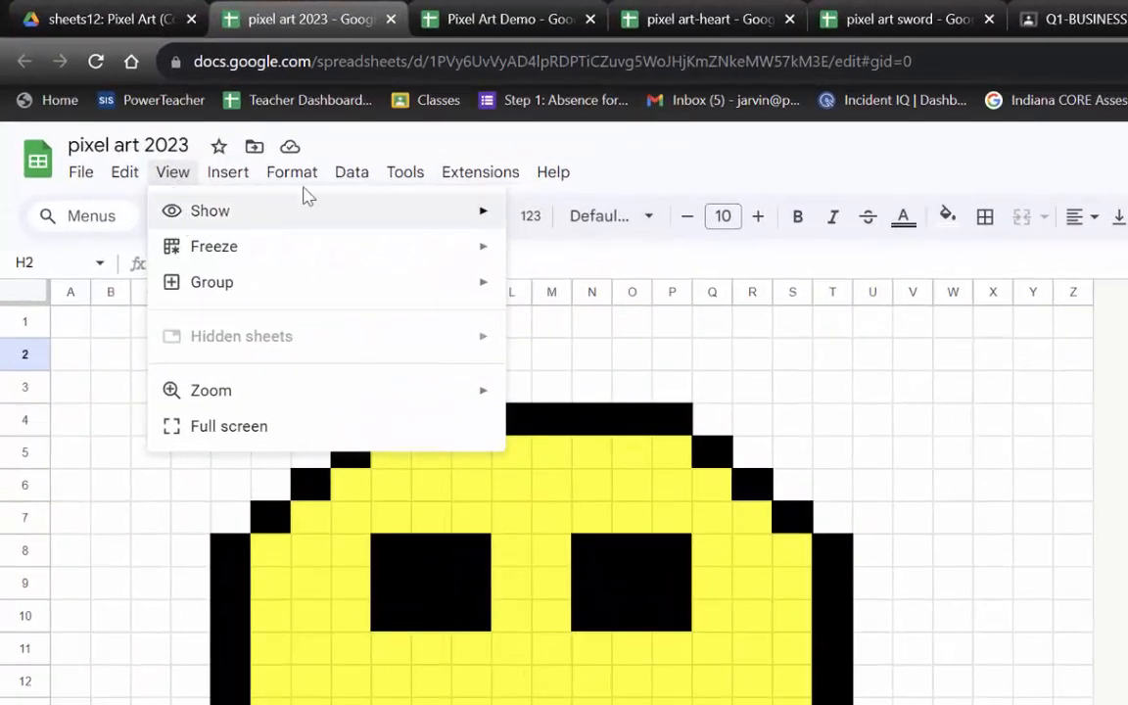
mouse_move(398, 221)
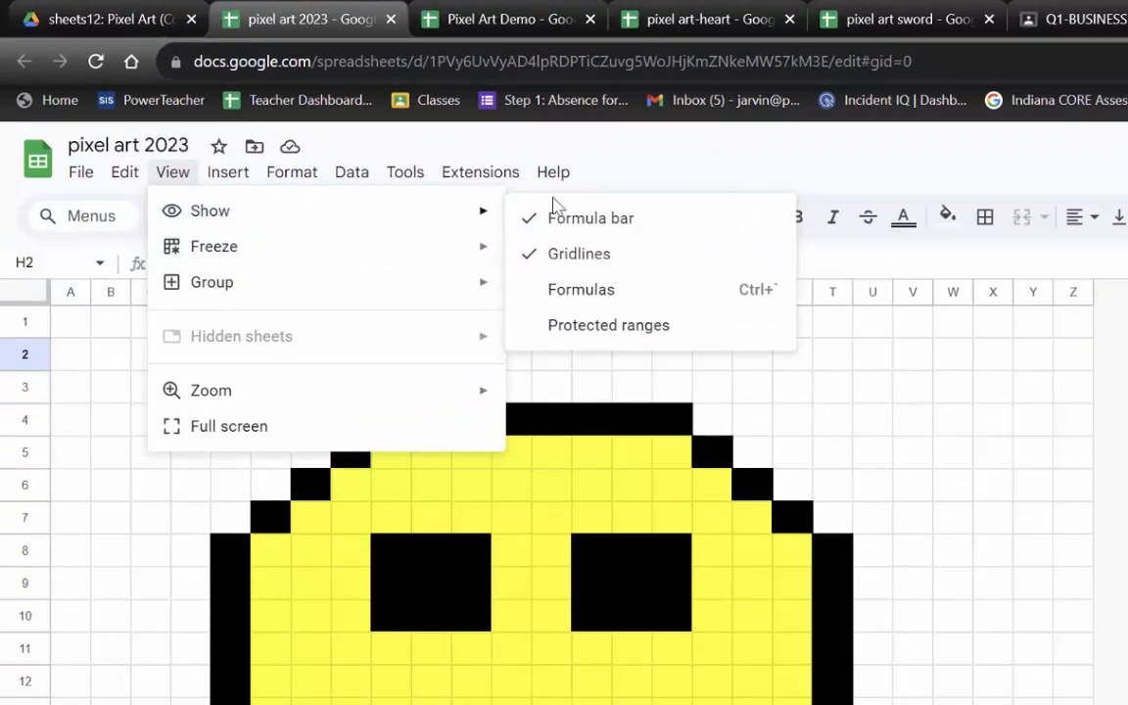
click(576, 263)
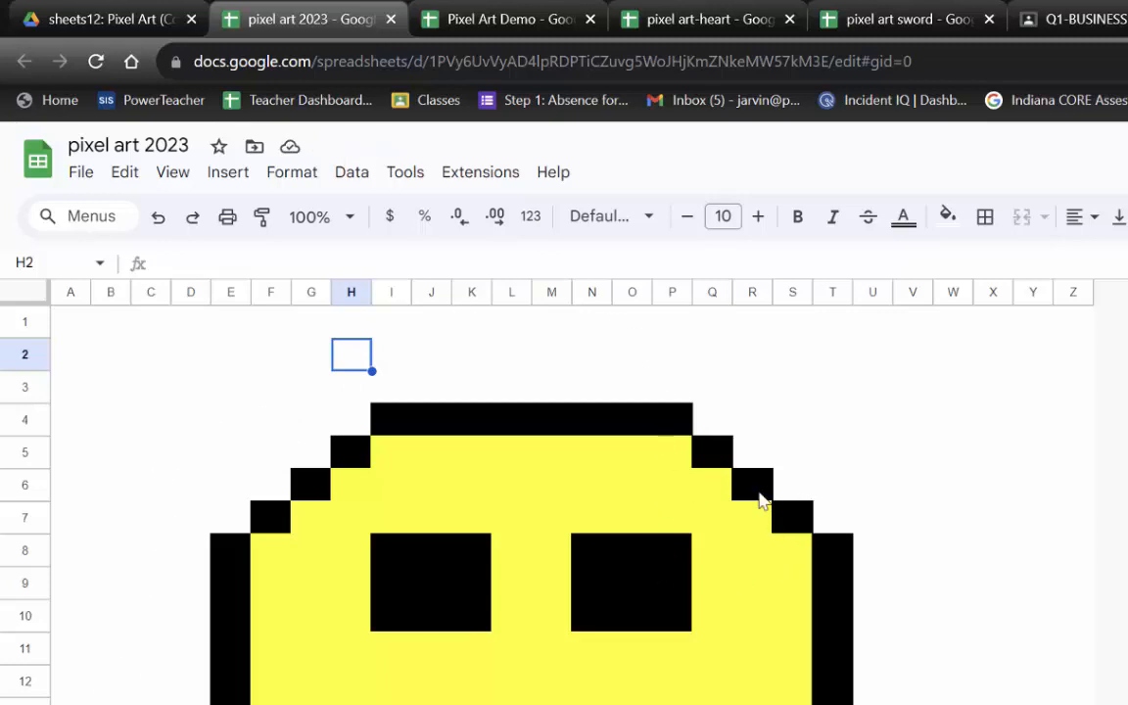
Select several empty cells around the face, ending on F3, to check how the sheet looks without gridlines.
click(761, 330)
click(837, 457)
click(906, 551)
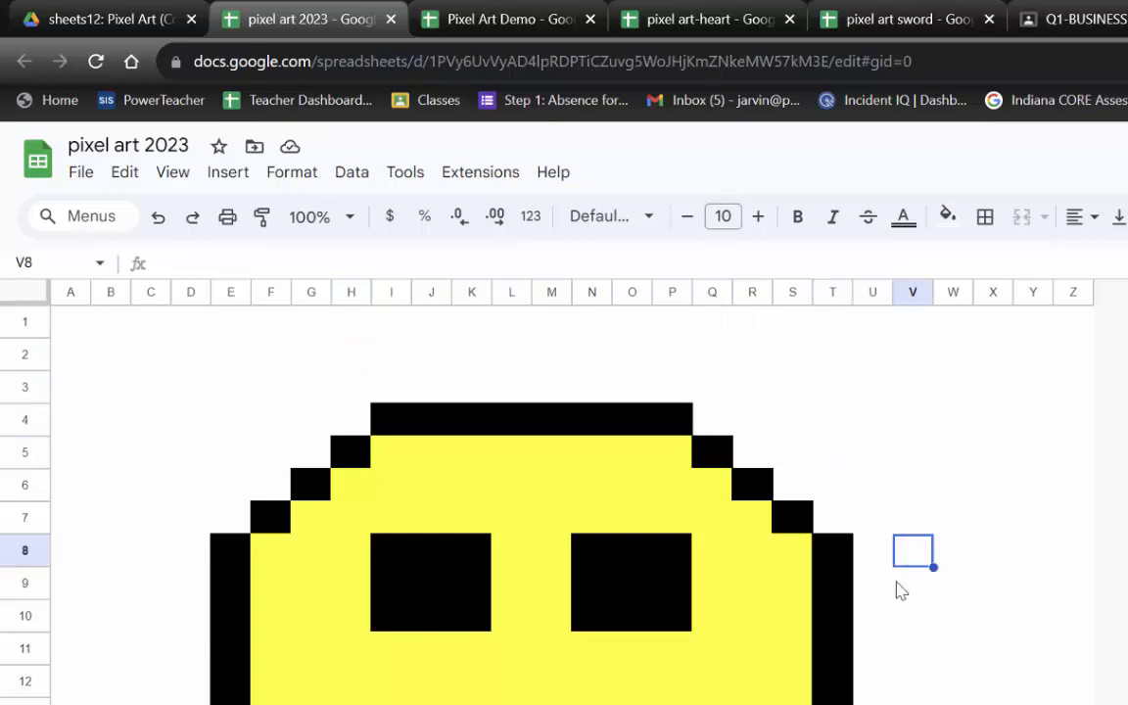
click(188, 617)
click(272, 379)
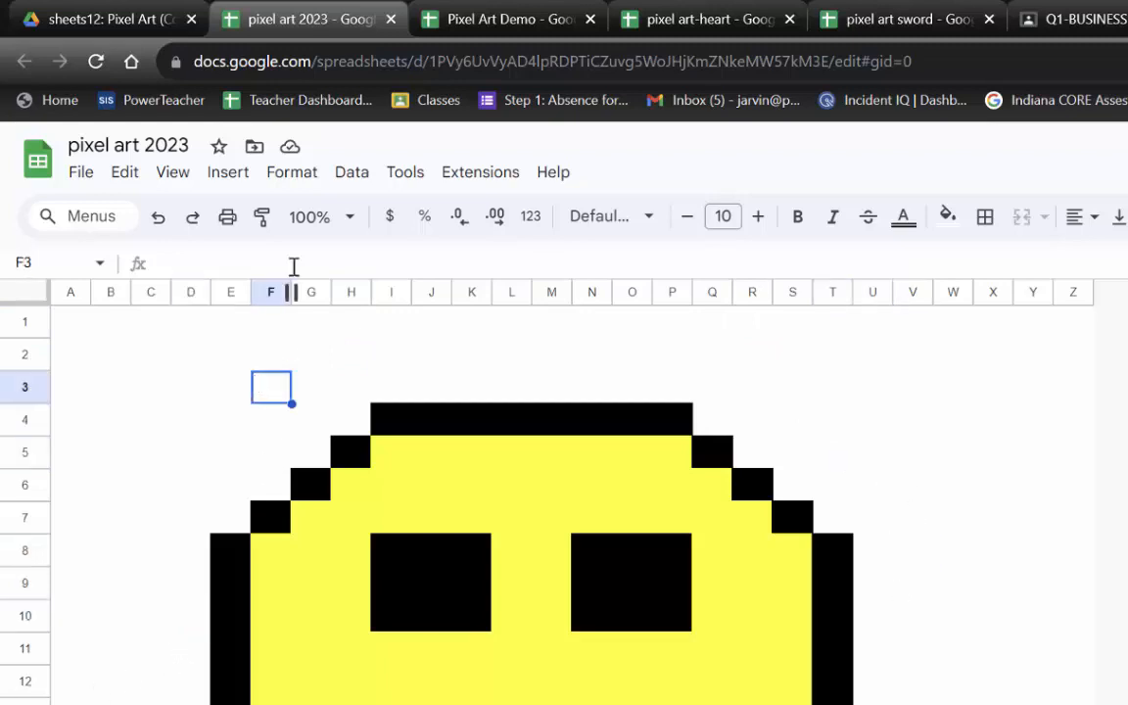
Turn the sheet's gridlines back on.
click(170, 176)
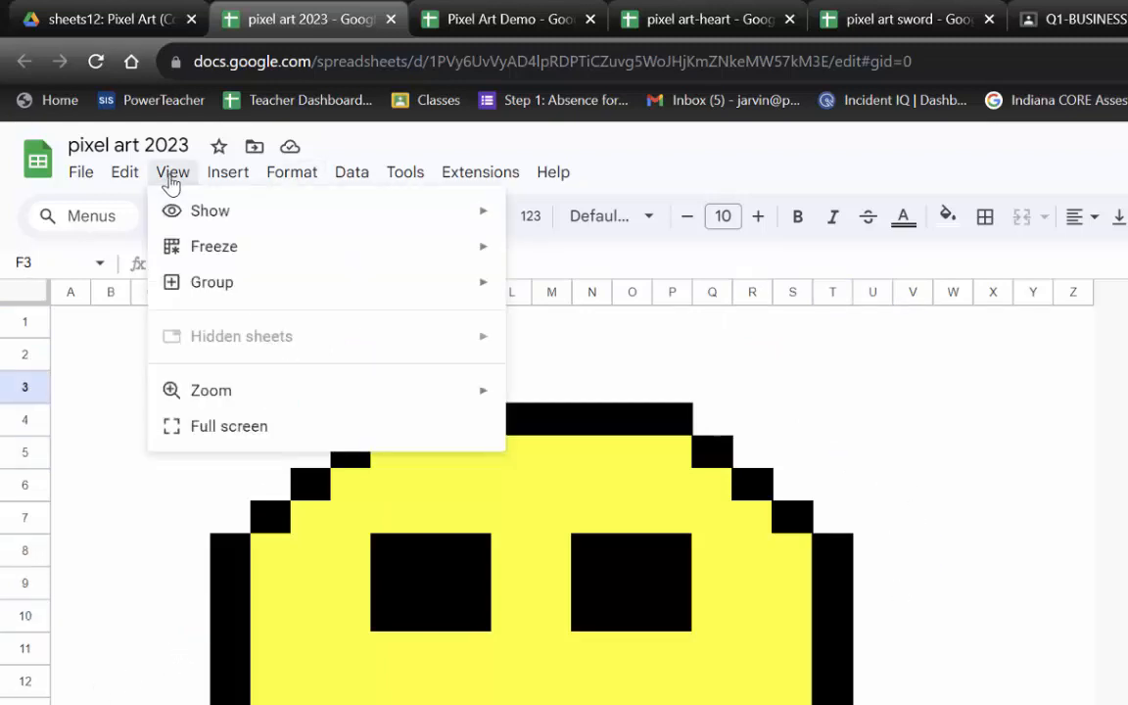
mouse_move(191, 182)
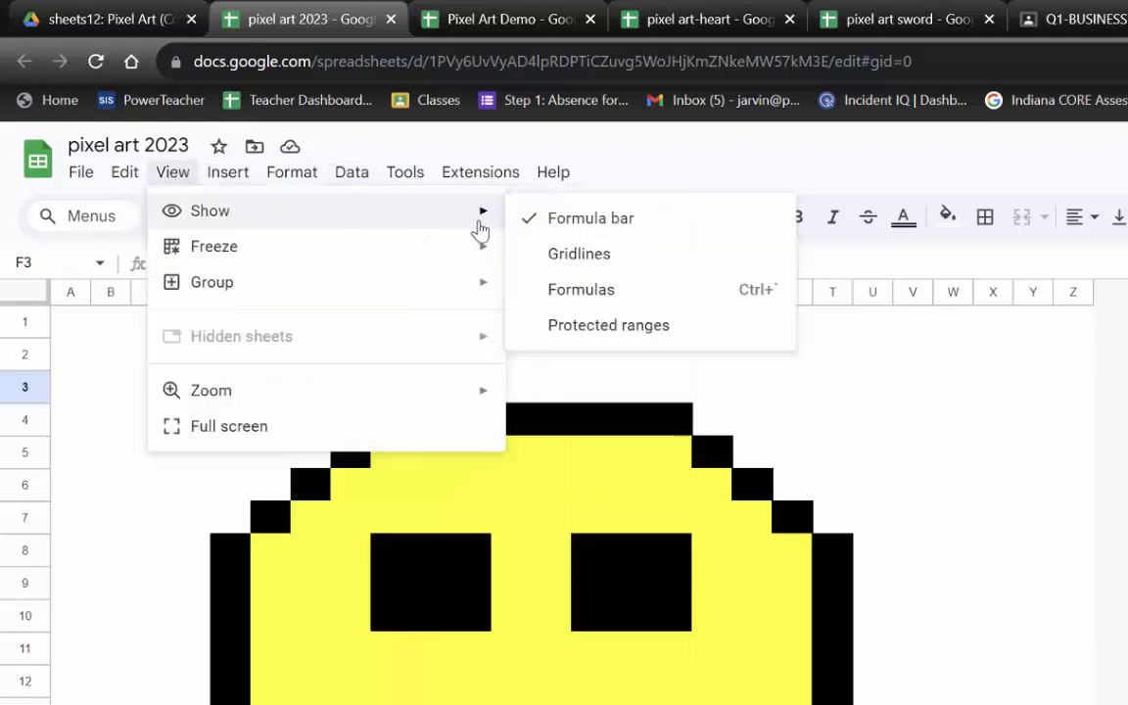
click(506, 251)
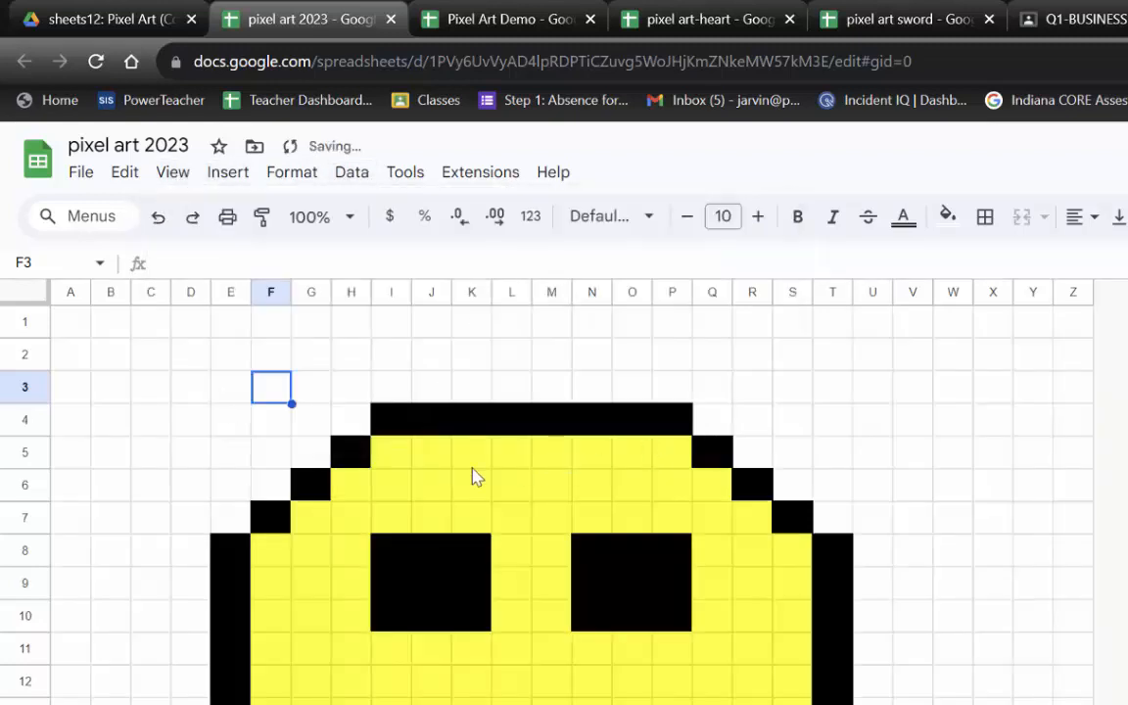
click(170, 175)
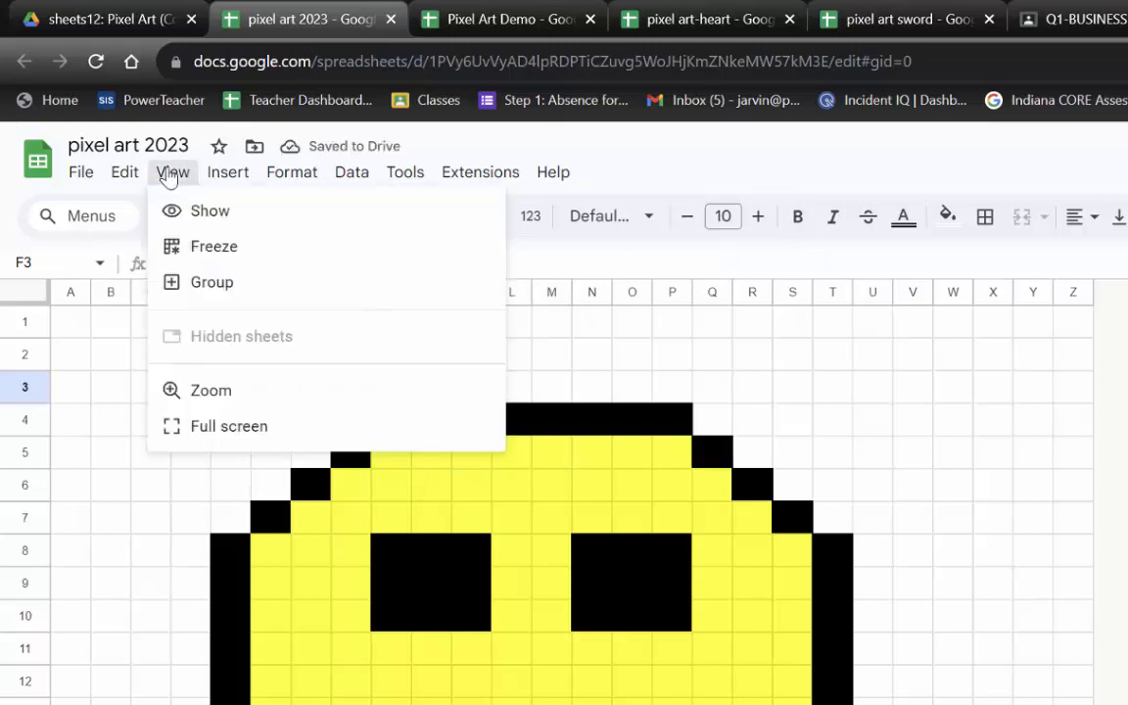
mouse_move(340, 215)
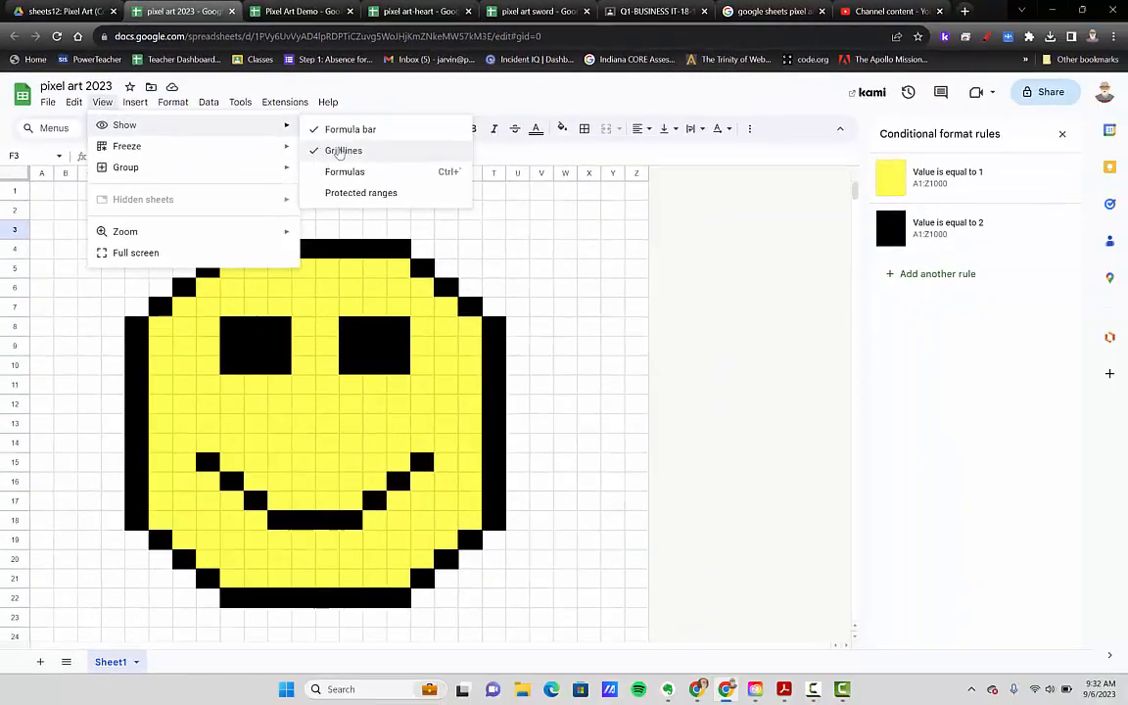
click(517, 269)
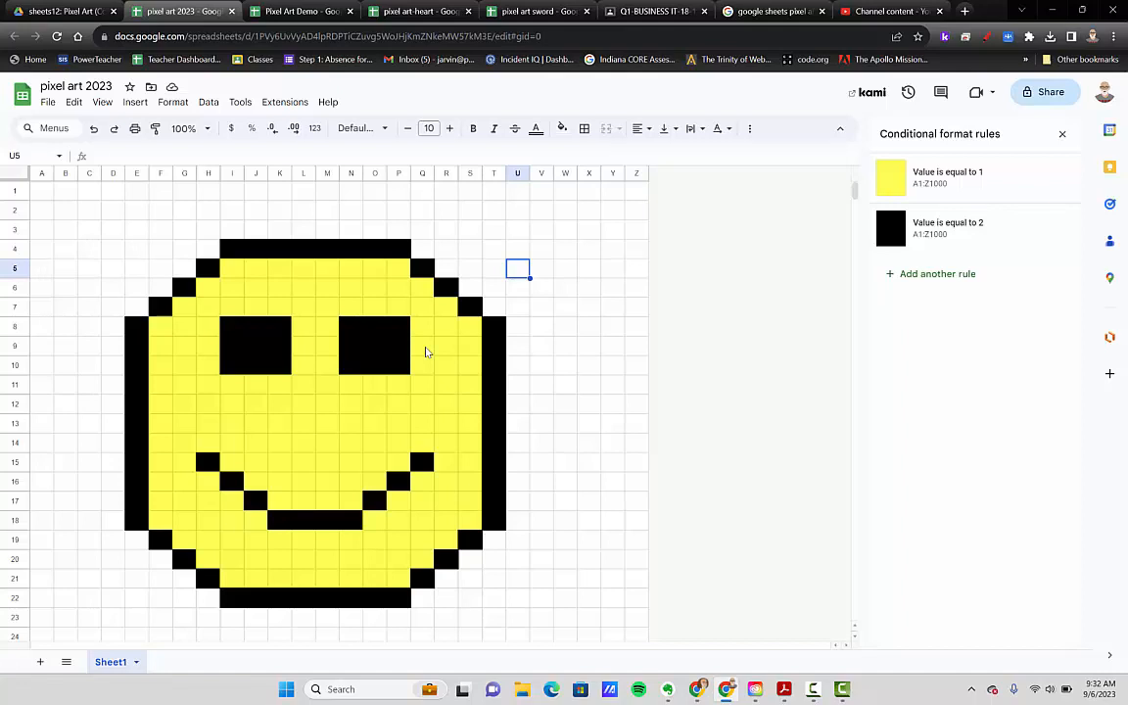
Browse the Google image results for "google sheets pixel art" to examine example designs for further pixel art ideas.
click(767, 10)
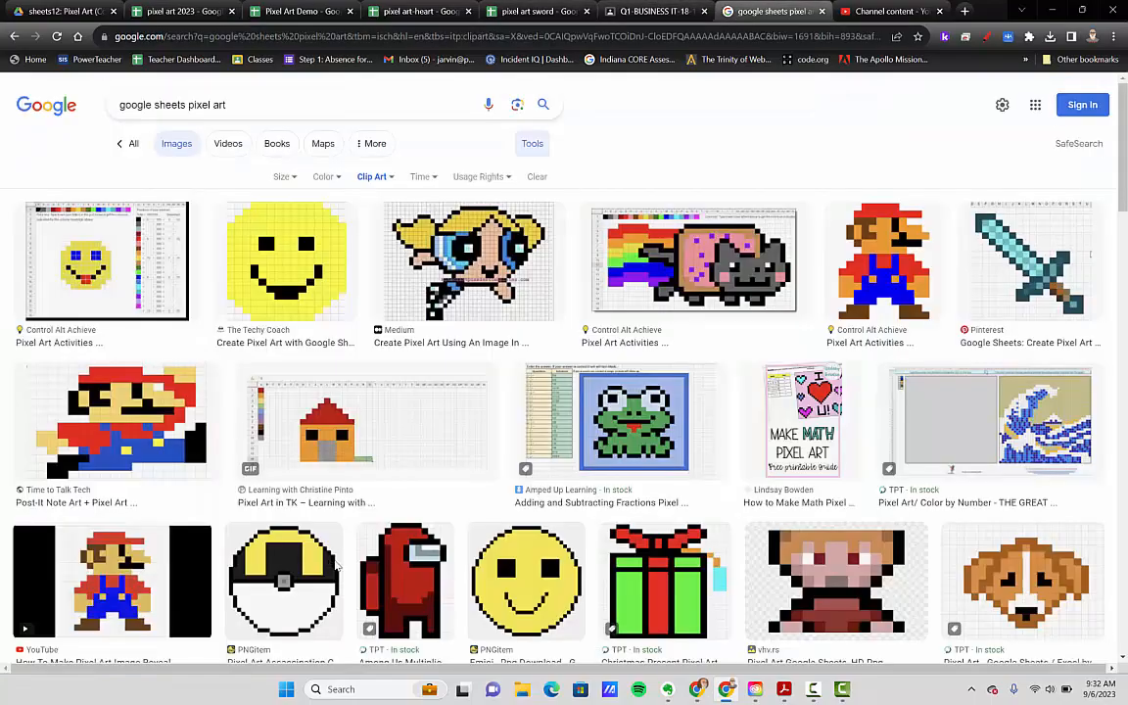
scroll(347, 539, down, 5)
scroll(347, 539, down, 6)
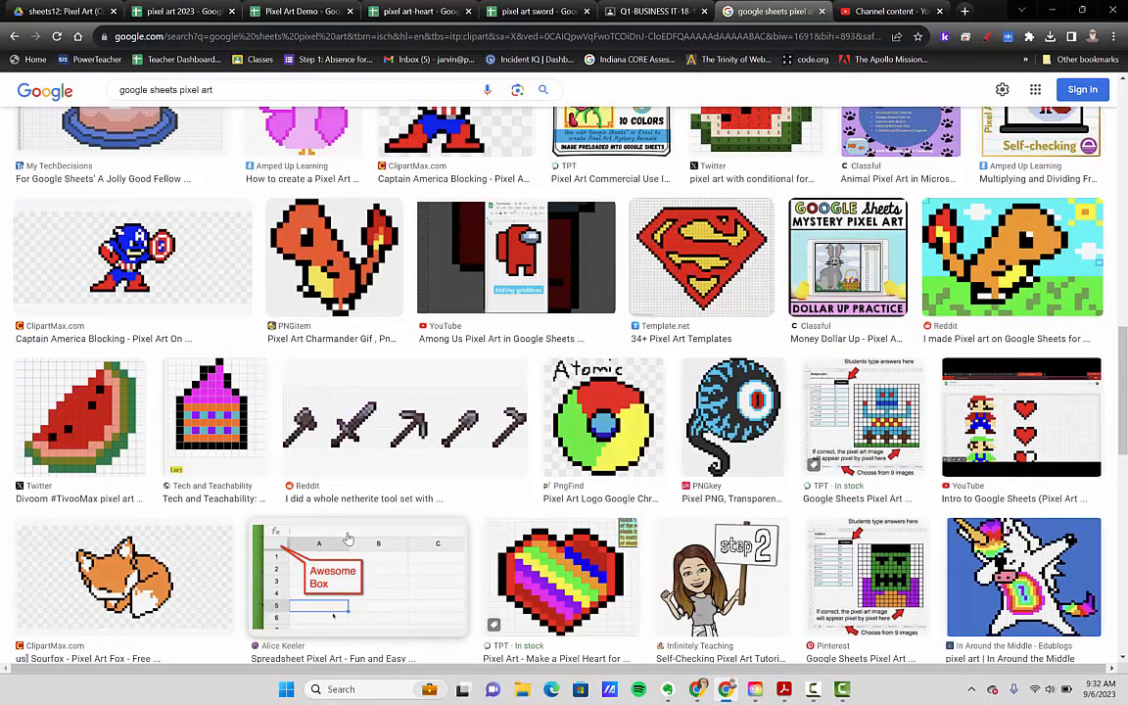
scroll(347, 539, up, 1)
scroll(348, 539, down, 3)
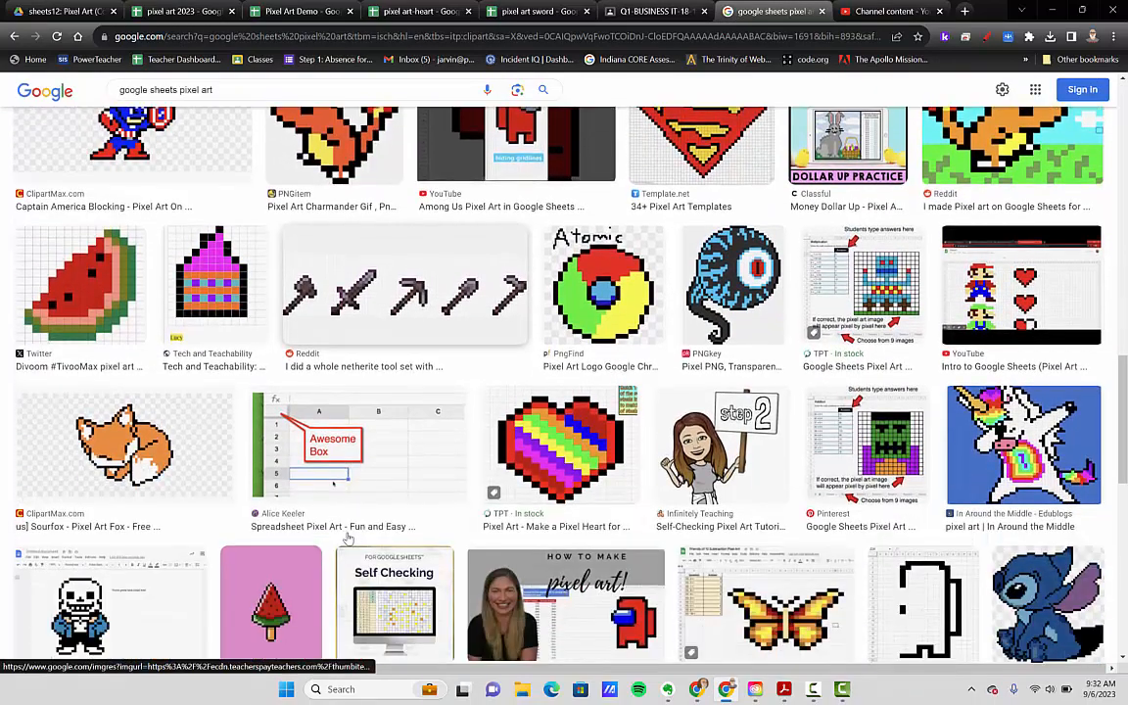
scroll(347, 537, down, 4)
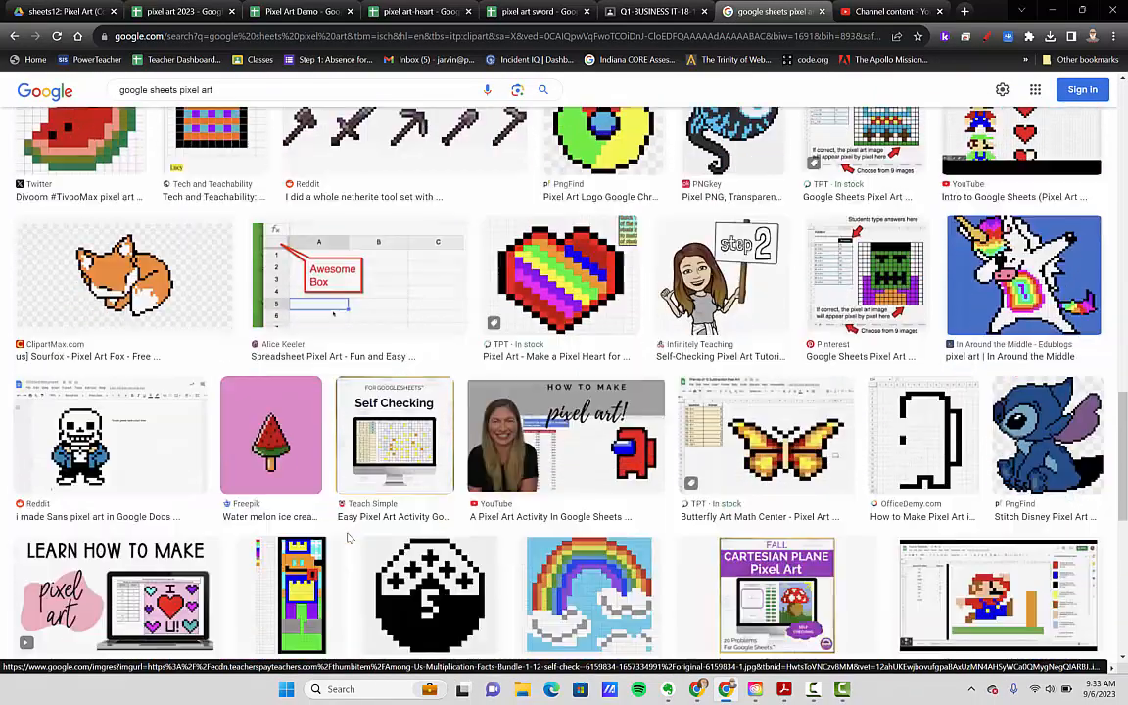
scroll(347, 537, down, 1)
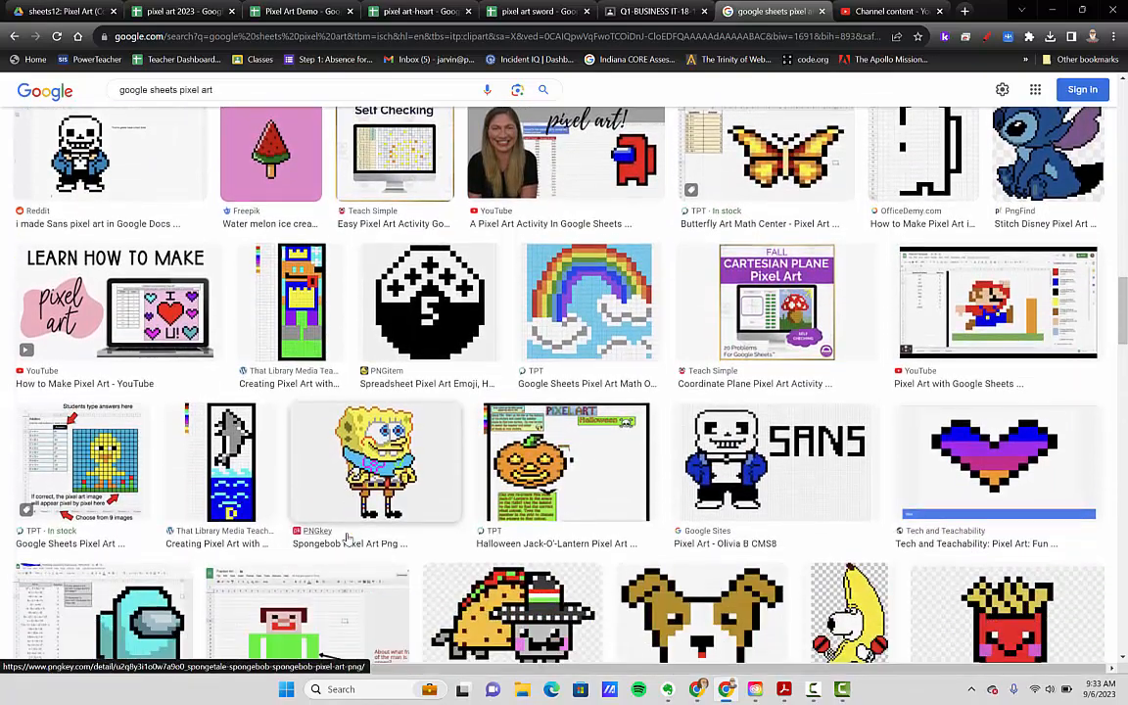
scroll(348, 537, up, 7)
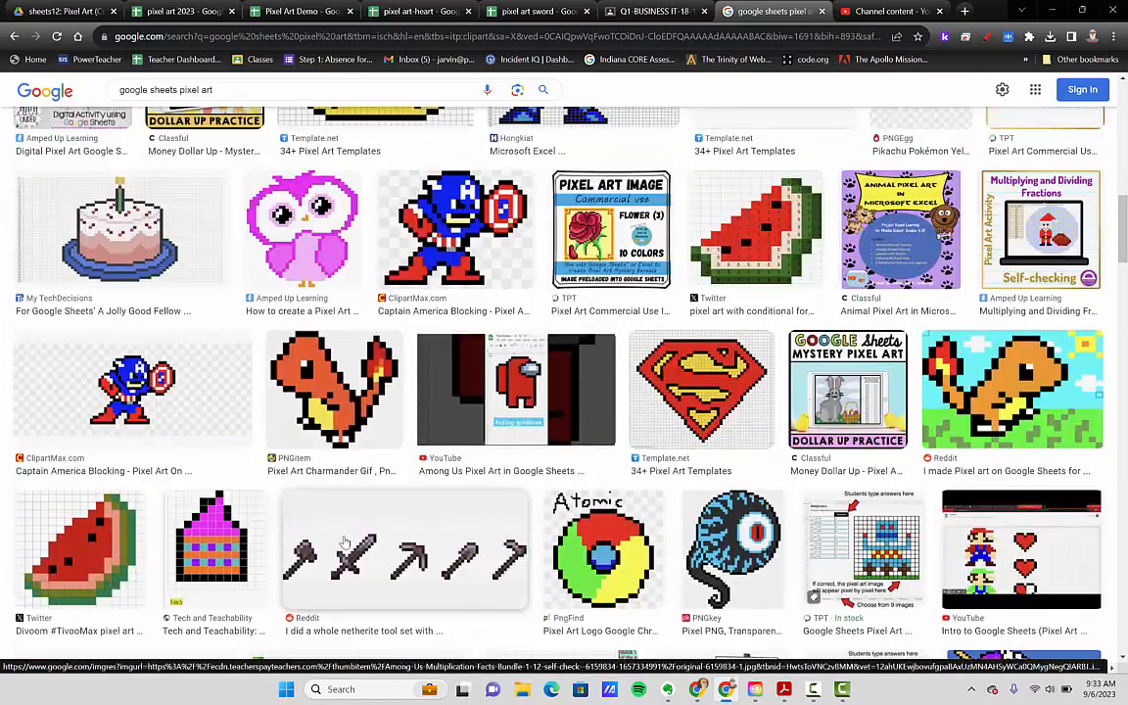
scroll(345, 542, down, 3)
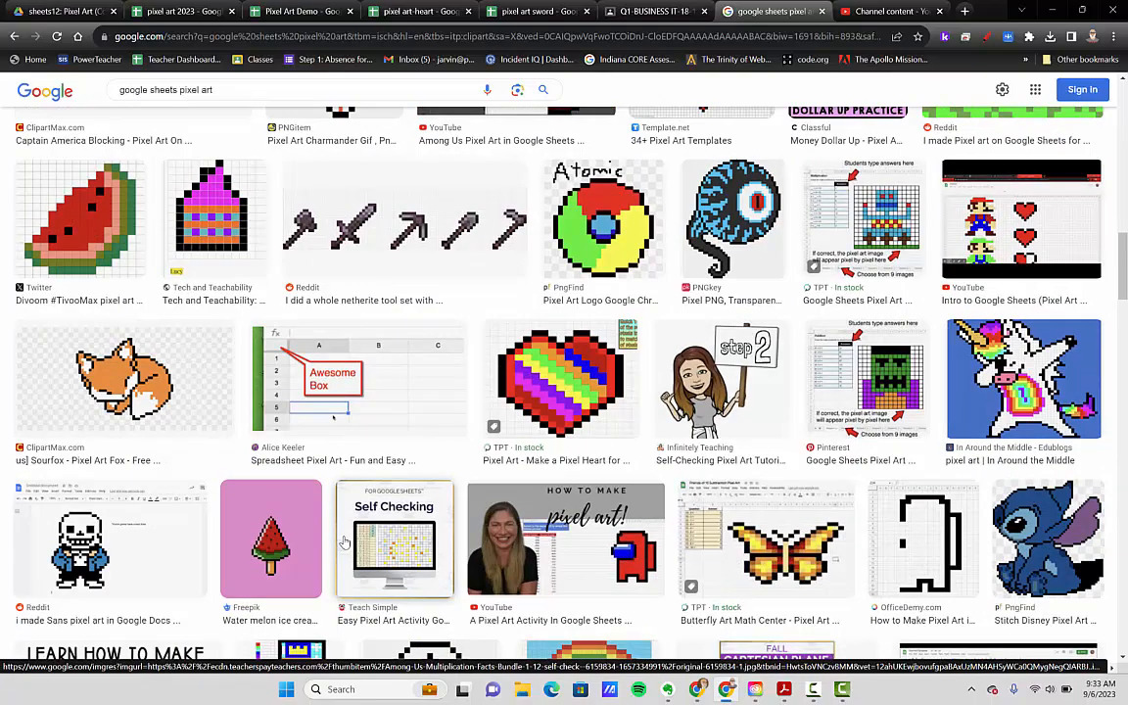
scroll(344, 542, up, 7)
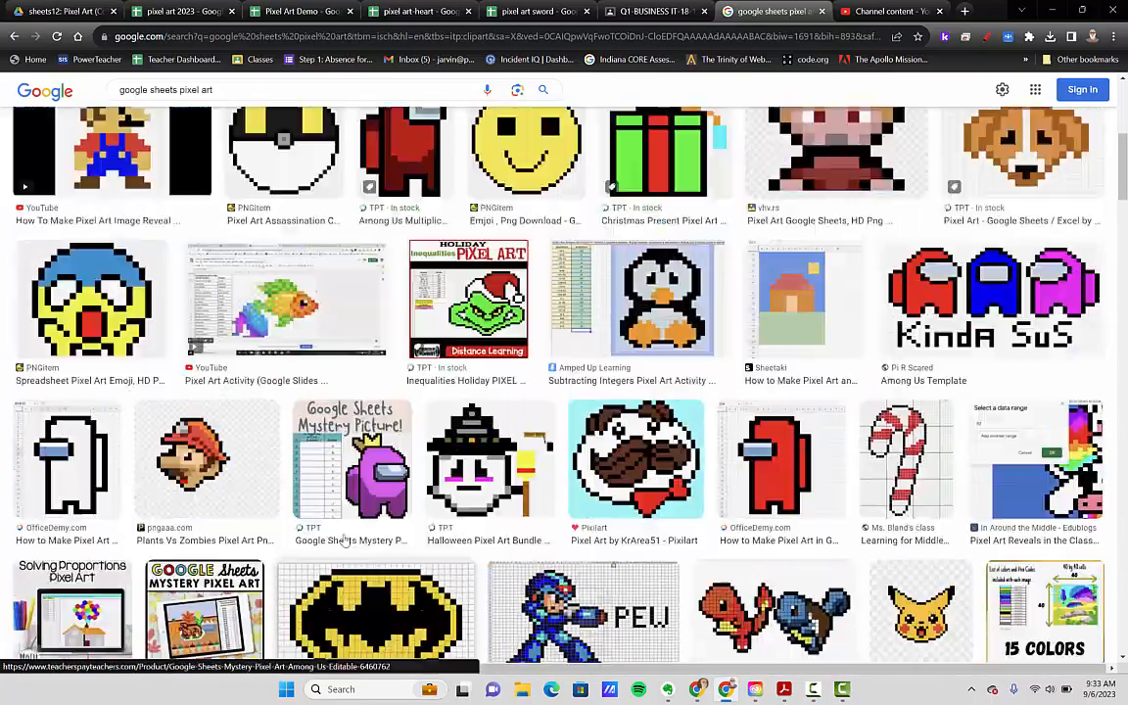
scroll(345, 538, down, 2)
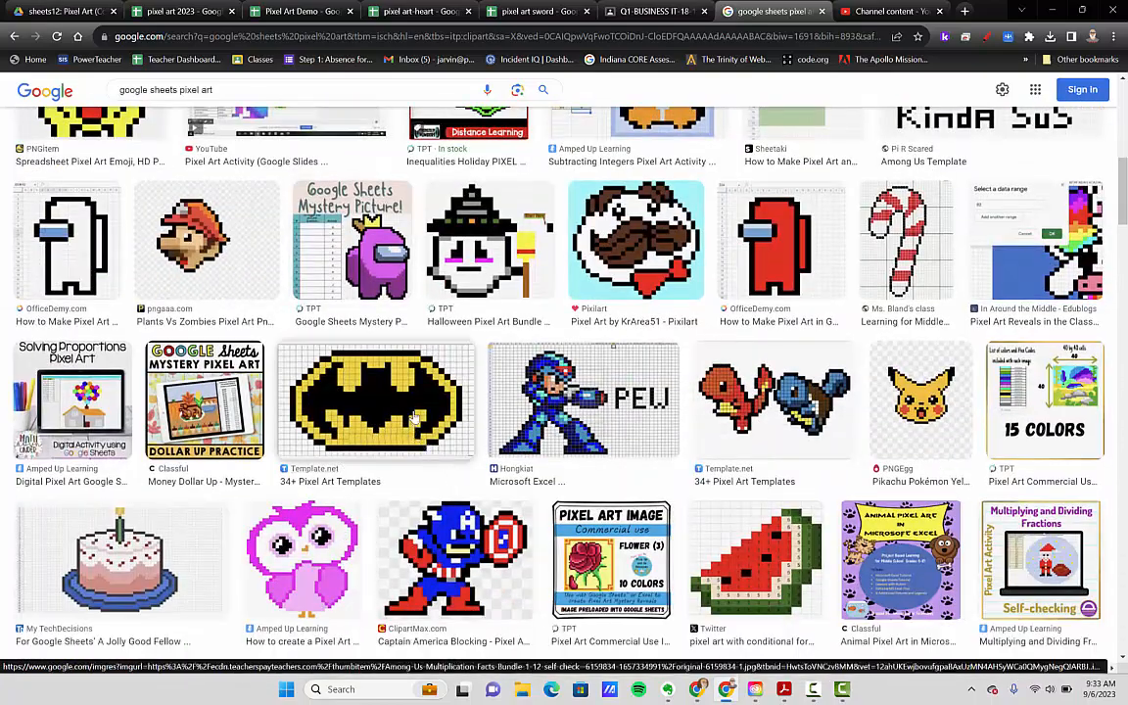
scroll(401, 431, up, 6)
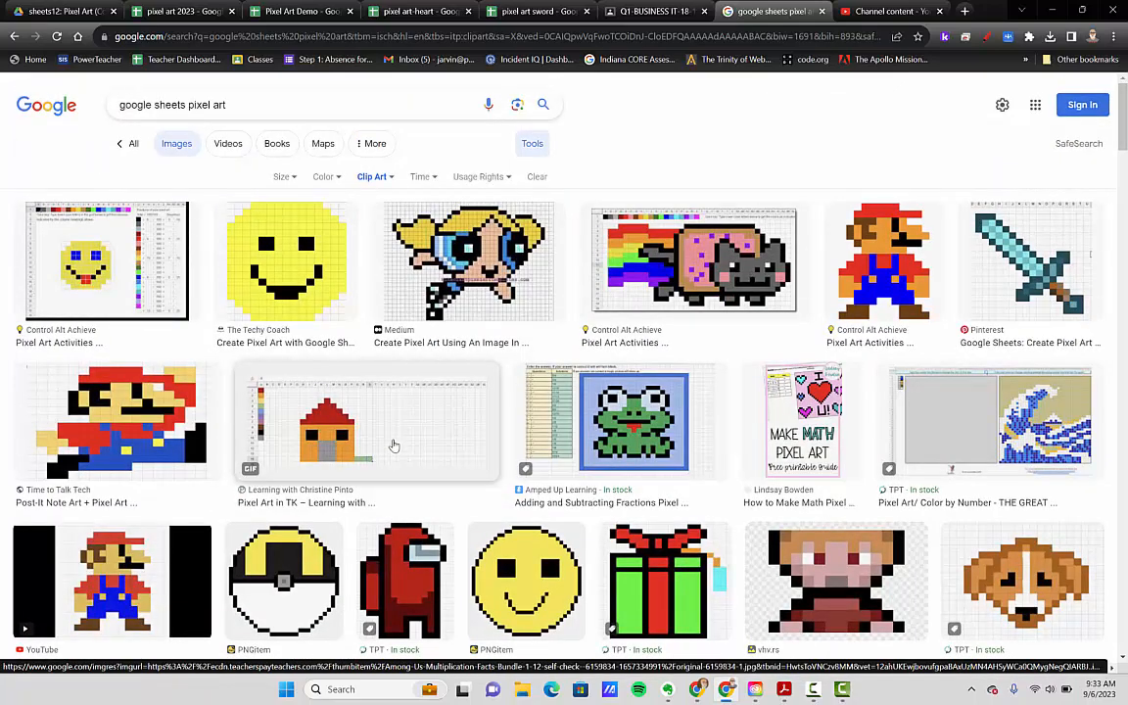
scroll(431, 471, down, 2)
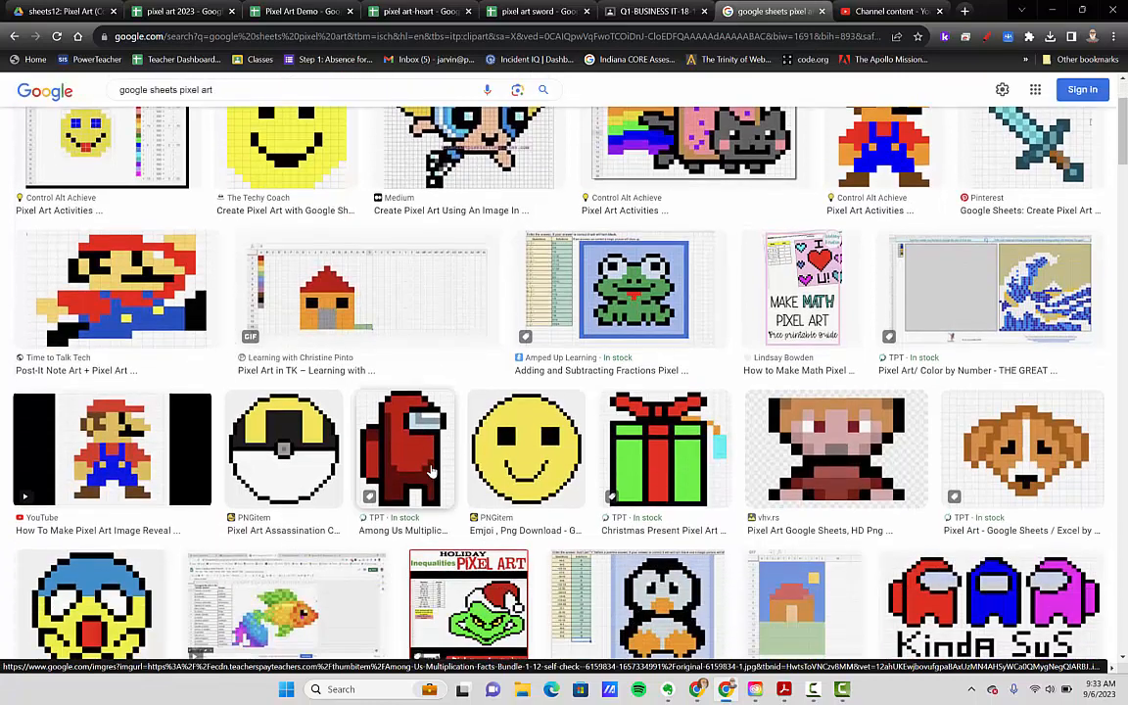
scroll(428, 465, down, 2)
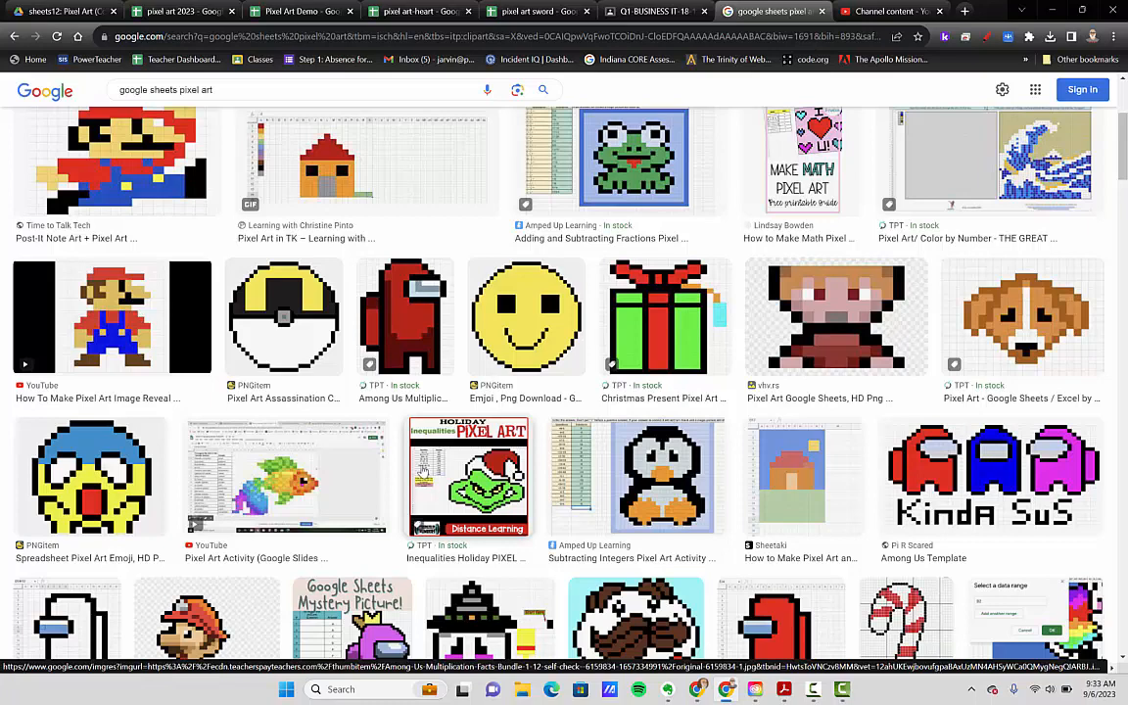
scroll(424, 468, up, 4)
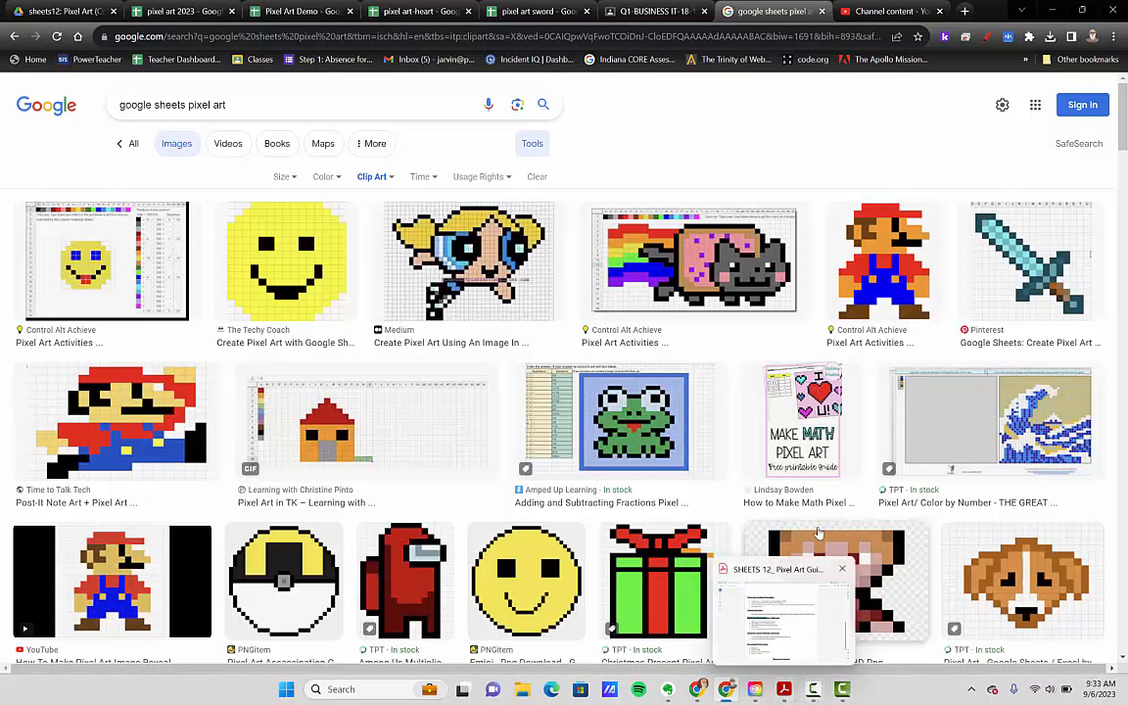
click(816, 691)
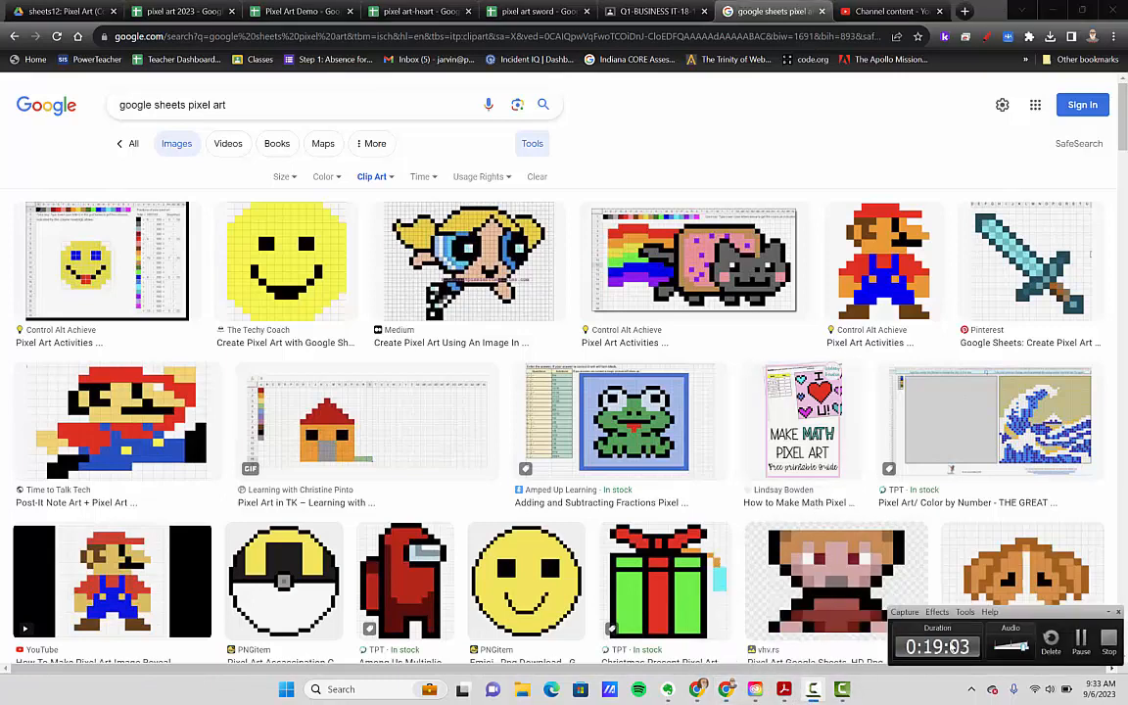